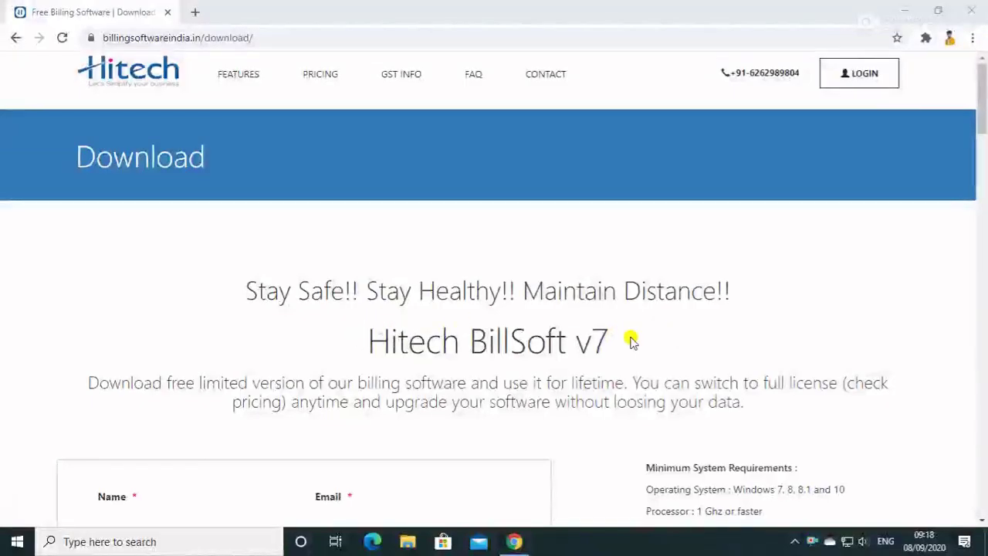
- Fill the download form's Name and Email from saved autofill and enter your mobile number
{"action": "scroll", "coordinate": [630, 341], "scroll_direction": "down", "scroll_amount": 3}
{"action": "left_click", "coordinate": [147, 302]}
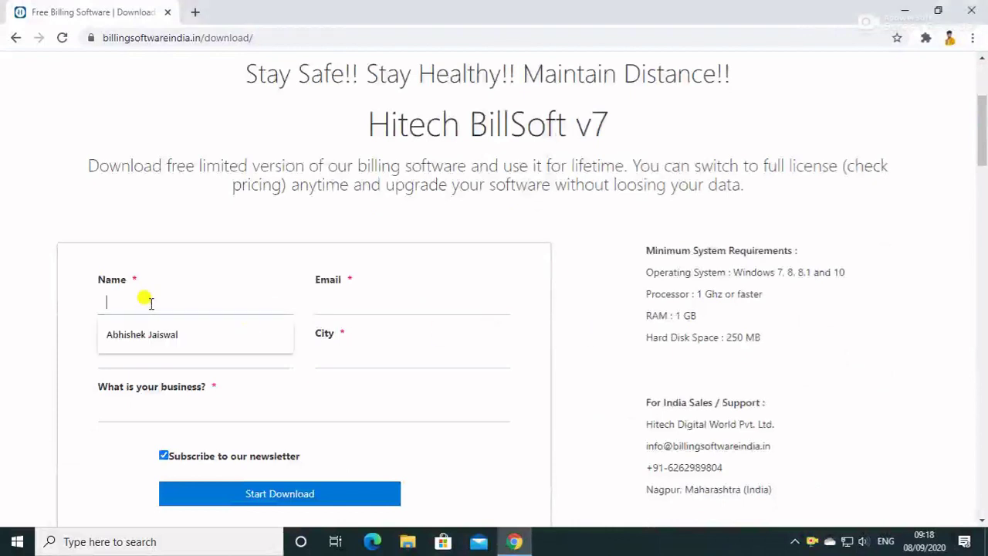
{"action": "left_click", "coordinate": [150, 336]}
{"action": "left_click", "coordinate": [360, 300]}
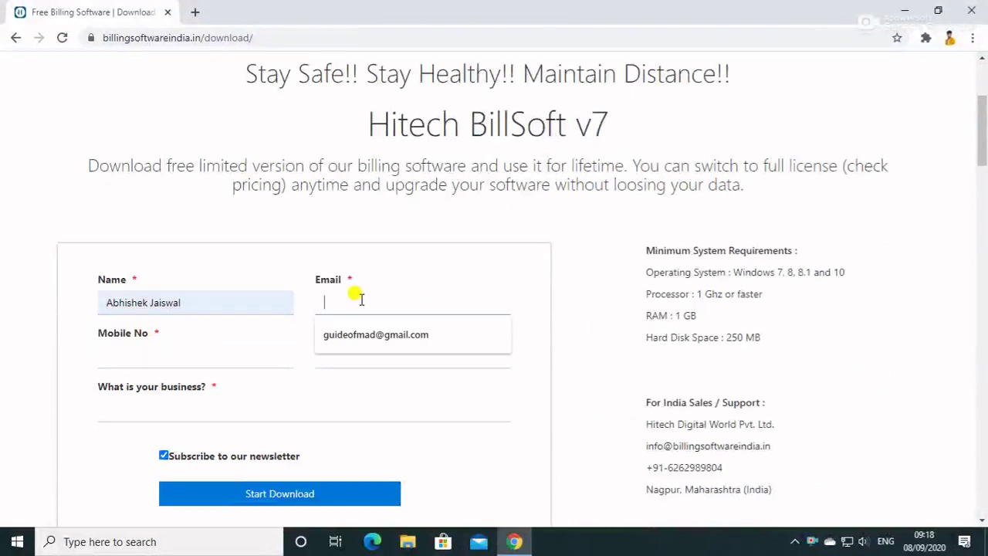
{"action": "left_click", "coordinate": [363, 334]}
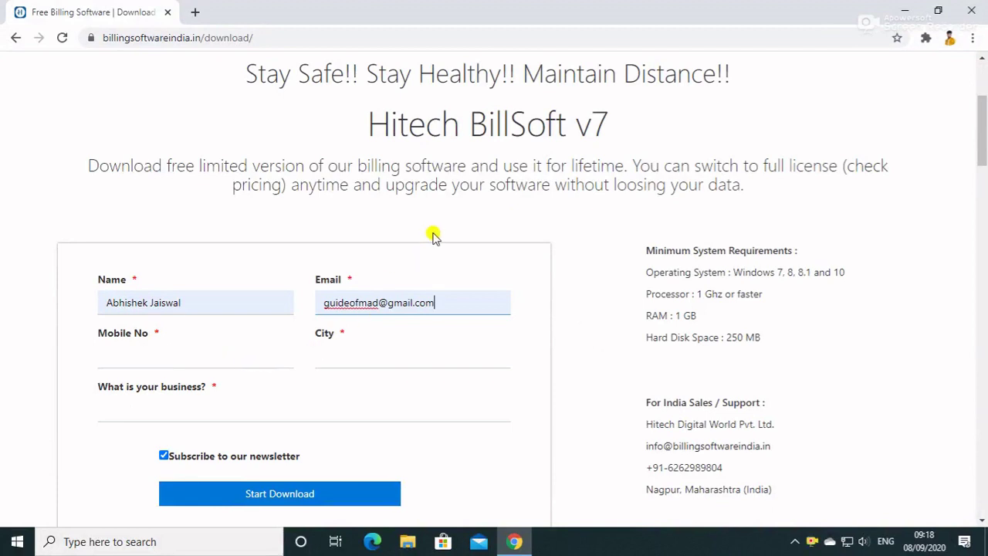
{"action": "key", "text": "Tab"}
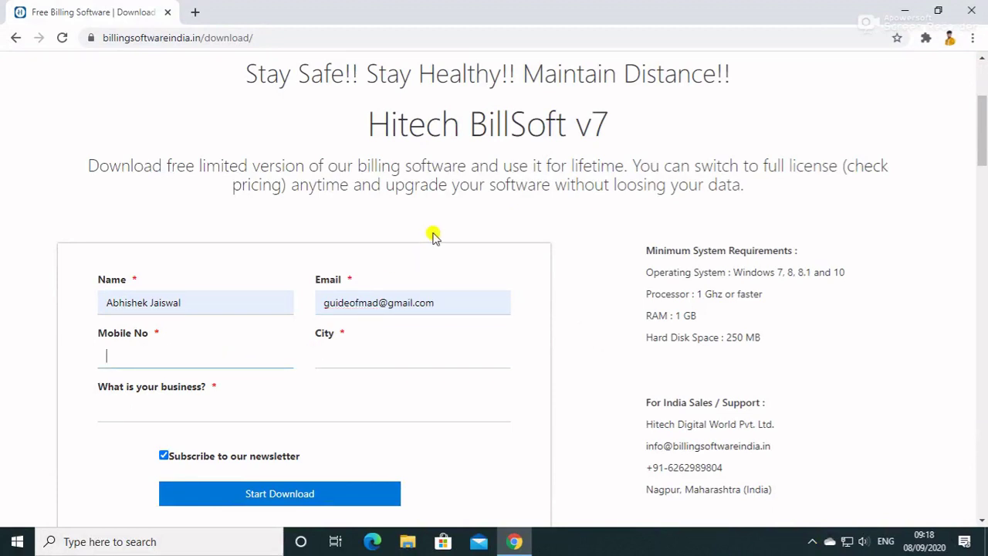
- Enter city 'delhi' and choose 'Student' as the business type
{"action": "left_click", "coordinate": [392, 356]}
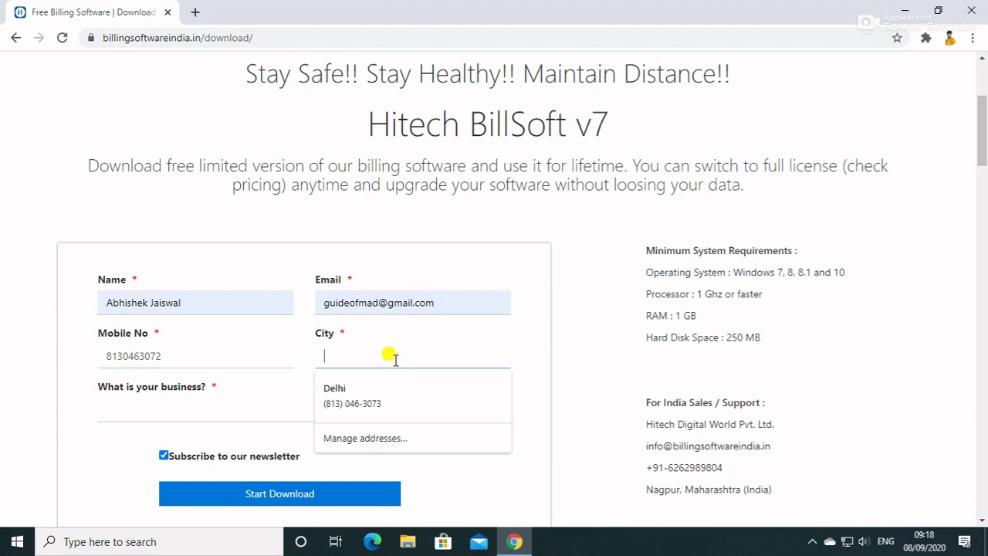
{"action": "type", "text": "de"}
{"action": "type", "text": "e"}
{"action": "key", "text": "BackSpace"}
{"action": "type", "text": "lhi"}
{"action": "left_click", "coordinate": [194, 407]}
{"action": "type", "text": "st"}
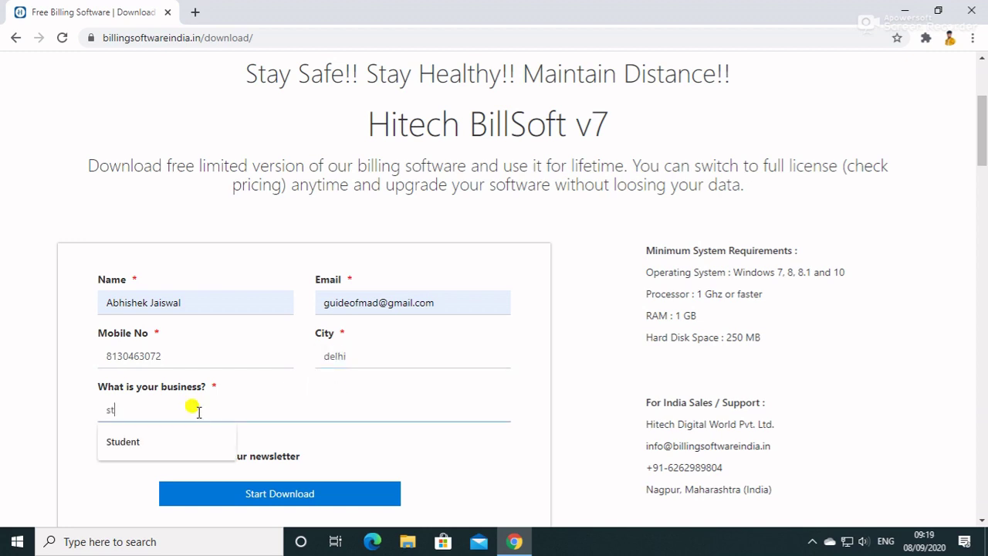
{"action": "left_click", "coordinate": [185, 436]}
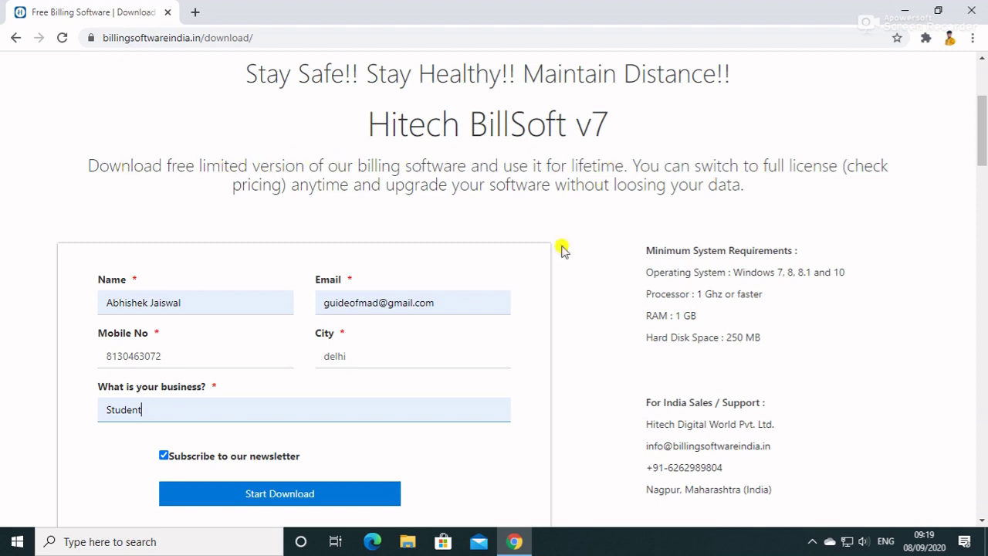
- Download billsoftsetup.exe and show it in its Downloads folder
{"action": "left_click", "coordinate": [264, 495]}
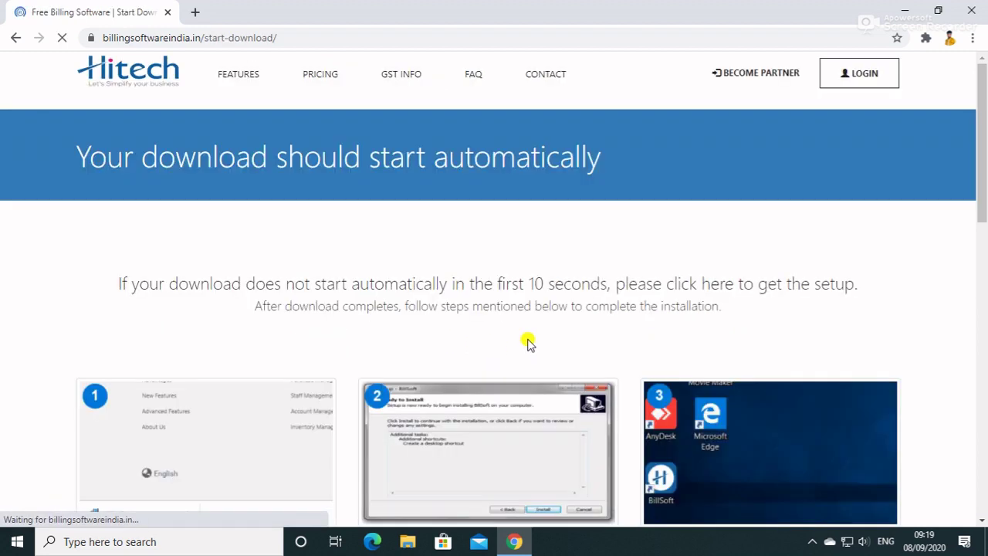
{"action": "scroll", "coordinate": [407, 370], "scroll_direction": "down", "scroll_amount": 1}
{"action": "scroll", "coordinate": [407, 370], "scroll_direction": "down", "scroll_amount": 1}
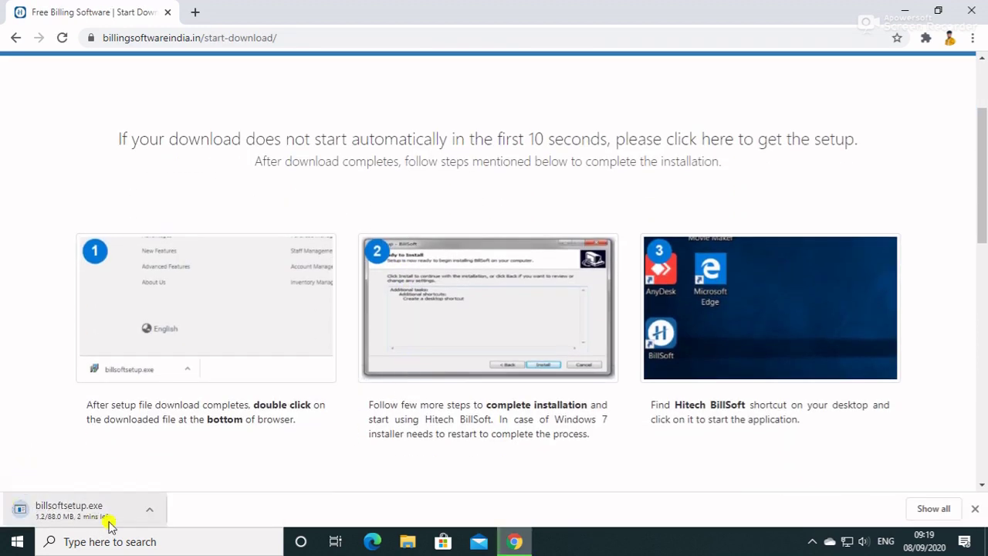
{"action": "left_click", "coordinate": [913, 510]}
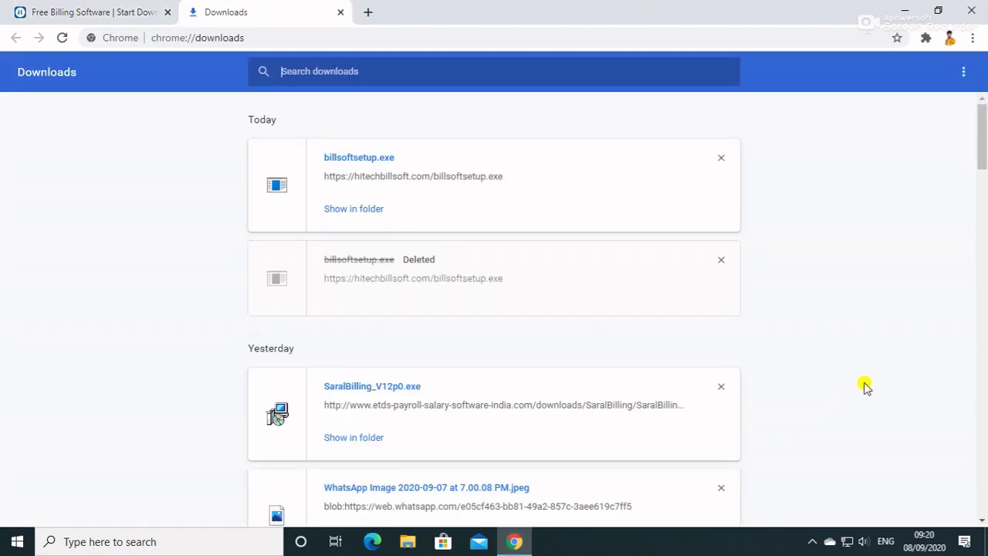
{"action": "left_click", "coordinate": [351, 206]}
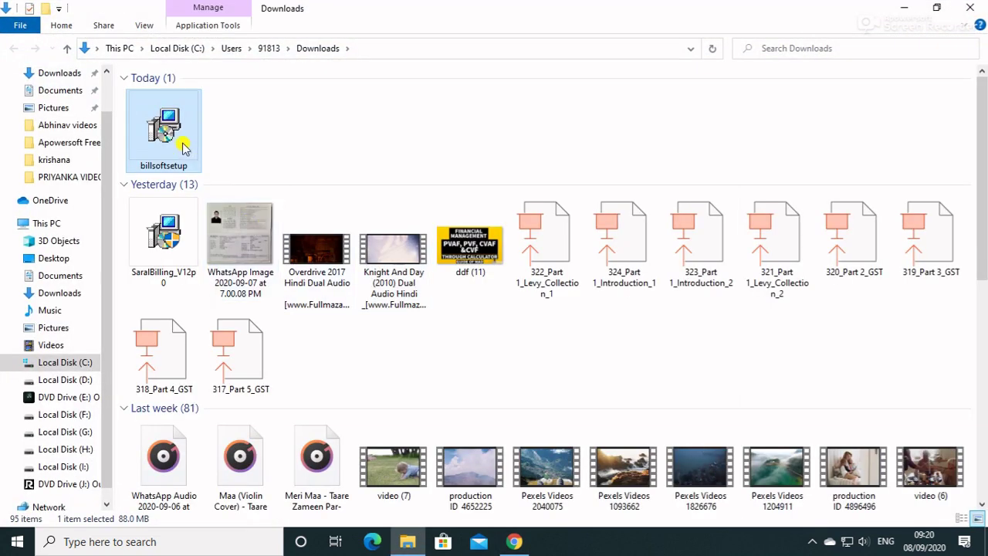
- Run billsoftsetup and install Hitech BillSoft with a desktop shortcut, minimizing Explorer and Chrome
{"action": "double_click", "coordinate": [172, 131]}
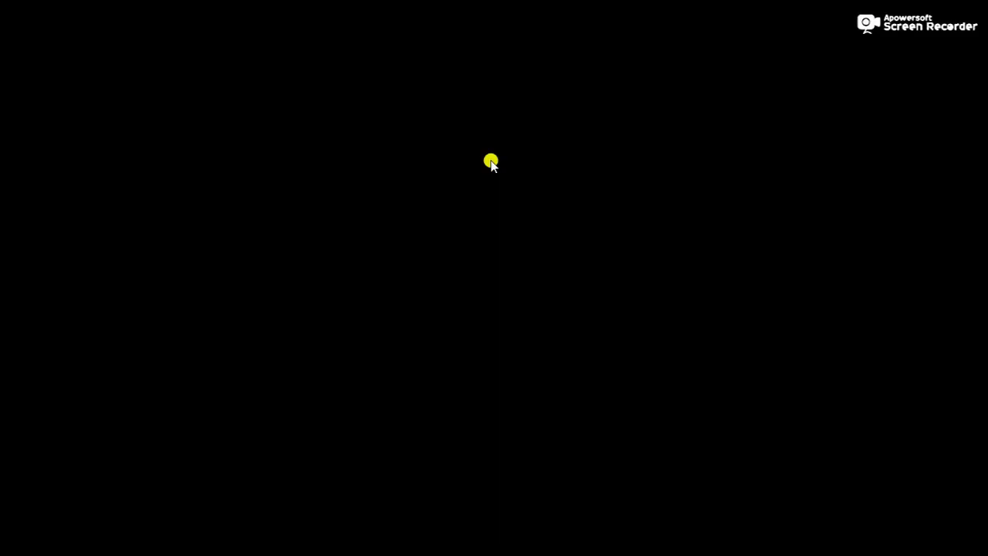
{"action": "left_click", "coordinate": [463, 366]}
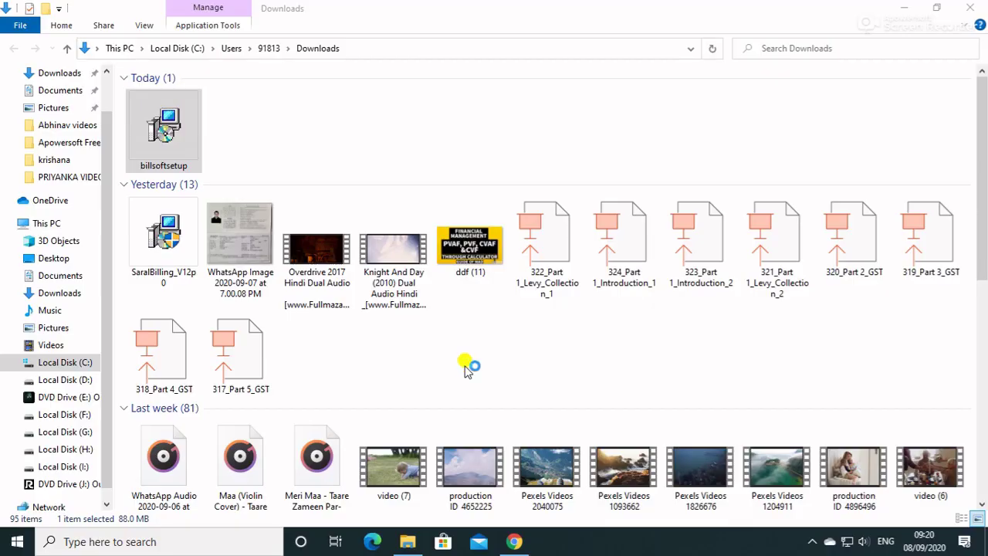
{"action": "left_click", "coordinate": [380, 246]}
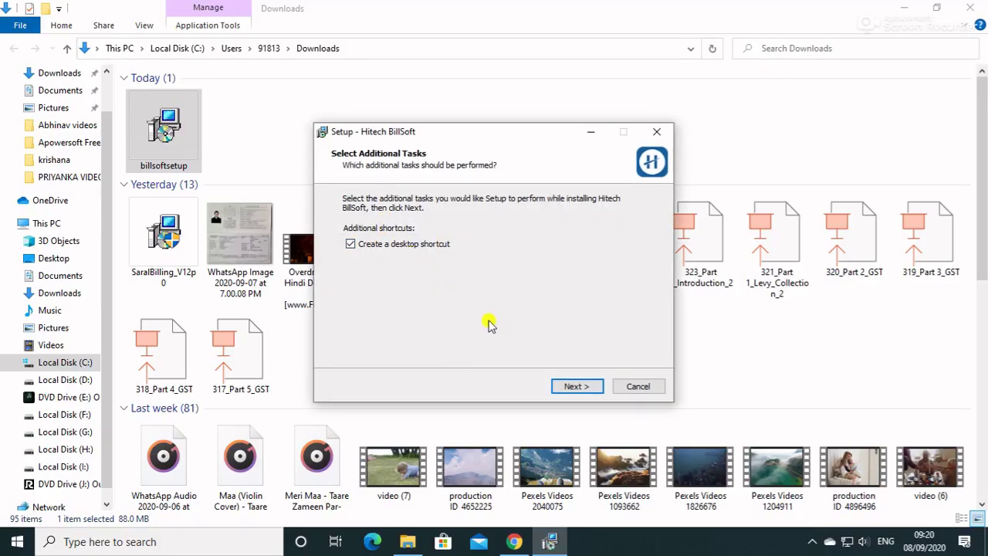
{"action": "left_click", "coordinate": [576, 388]}
{"action": "left_click", "coordinate": [576, 388]}
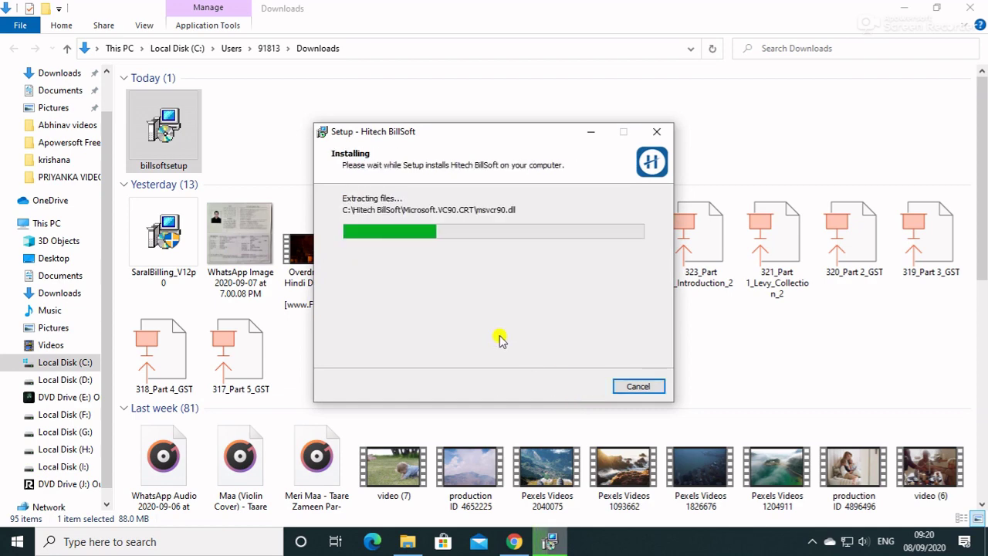
{"action": "left_click", "coordinate": [903, 7]}
{"action": "left_click", "coordinate": [905, 9]}
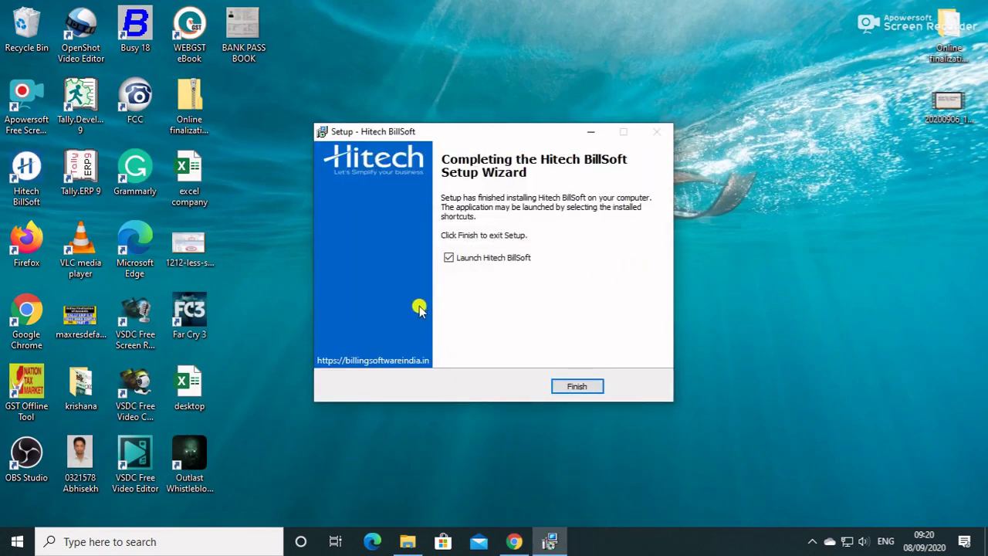
- Finish the setup wizard with Launch Hitech BillSoft ticked
{"action": "left_click", "coordinate": [574, 385]}
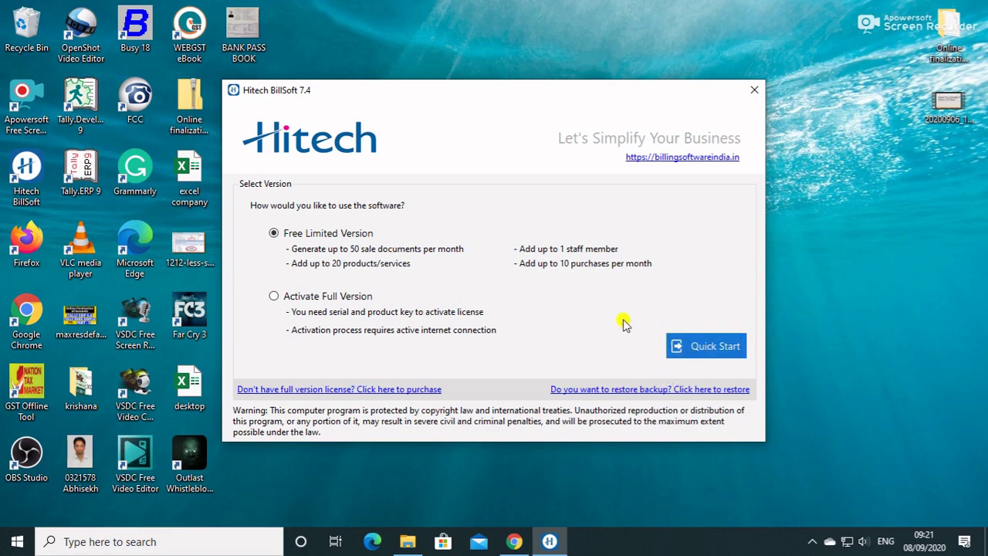
- Start the free limited version and enter business name 'Guide Of Mad Pvt Ltd' and its address
{"action": "left_click", "coordinate": [729, 348]}
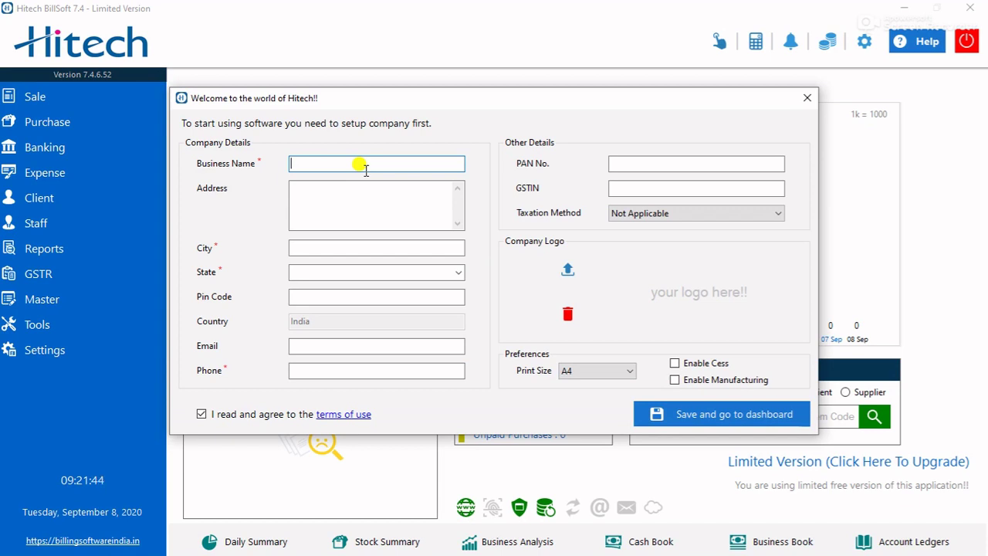
{"action": "type", "text": "Guide of Mad Pvt Ltd"}
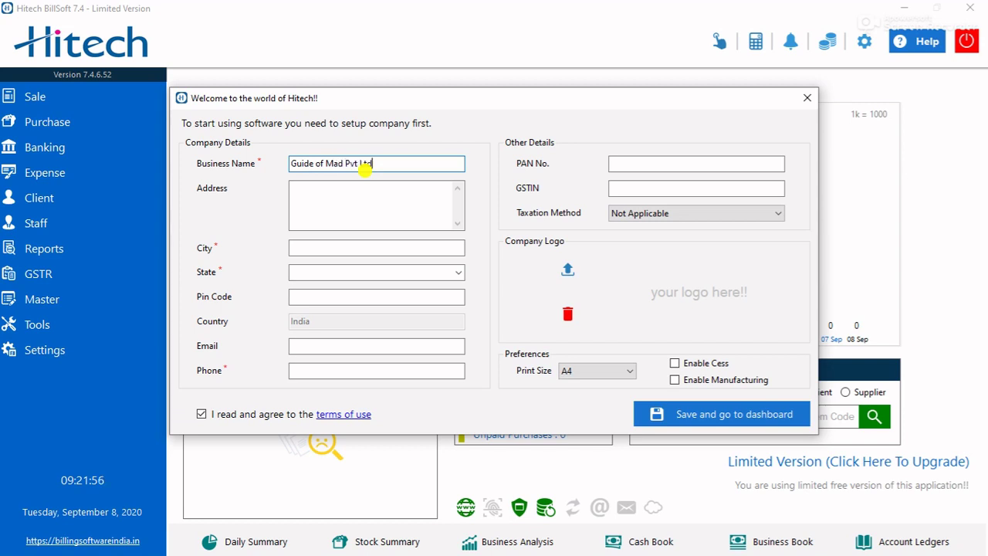
{"action": "key", "text": "Tab"}
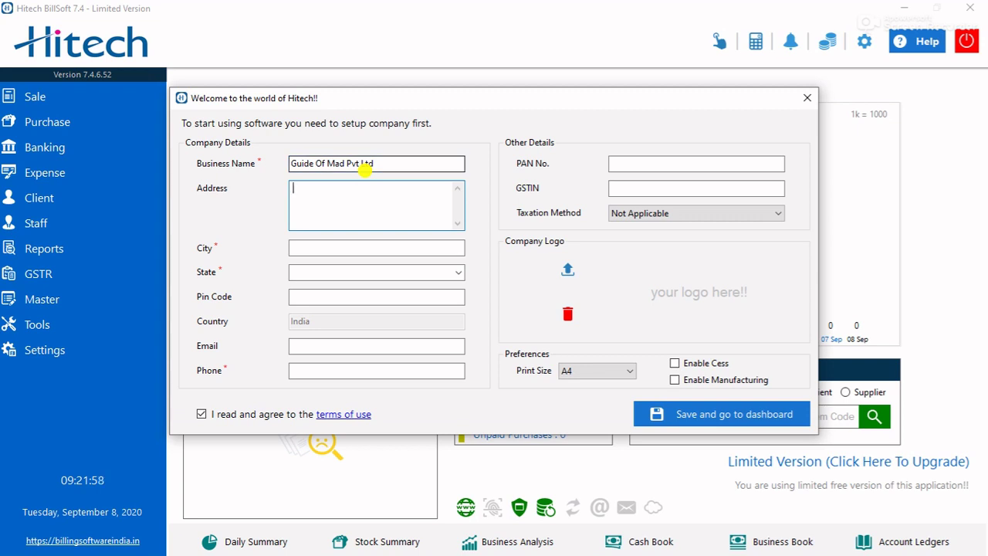
{"action": "type", "text": "Karol Bagh "}
{"action": "type", "text": " New"}
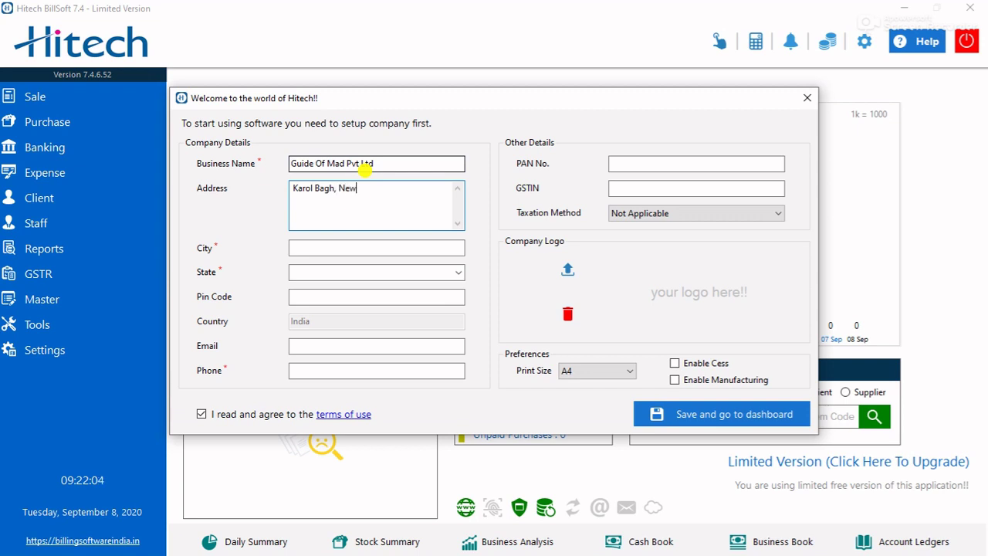
{"action": "type", "text": " Delhi - 58"}
- Set the company city to Delhi and enter its pin code and phone number
{"action": "key", "text": "Tab"}
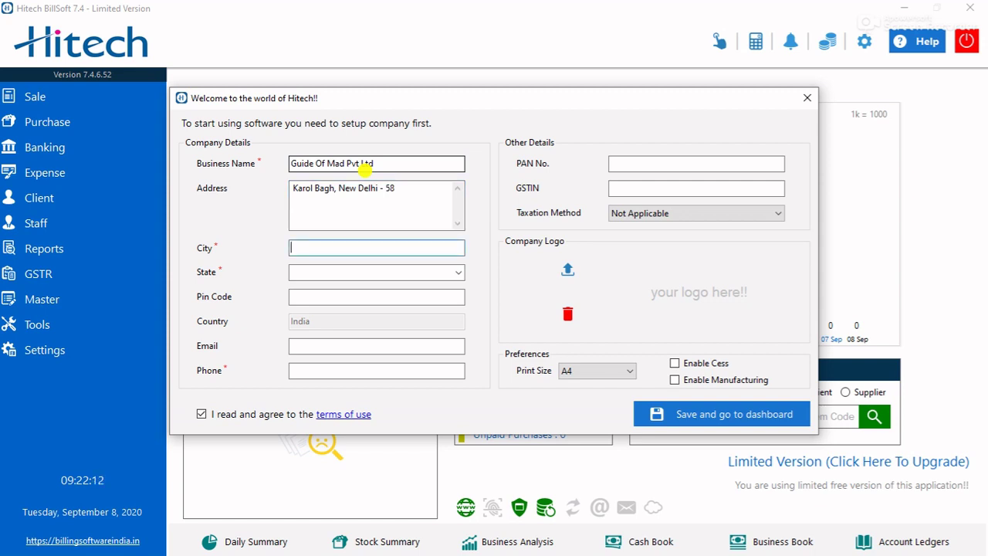
{"action": "type", "text": "Del"}
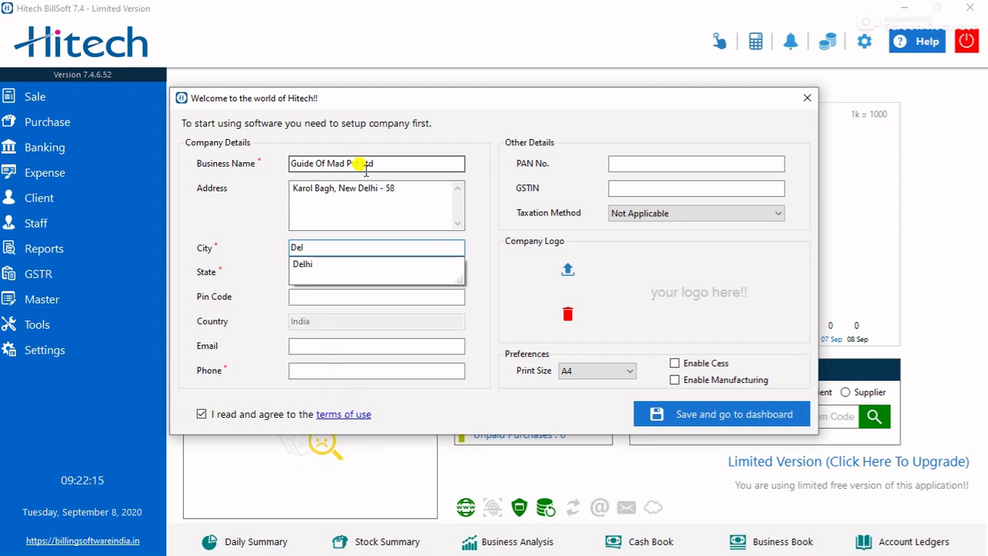
{"action": "key", "text": "Down"}
{"action": "key", "text": "Tab"}
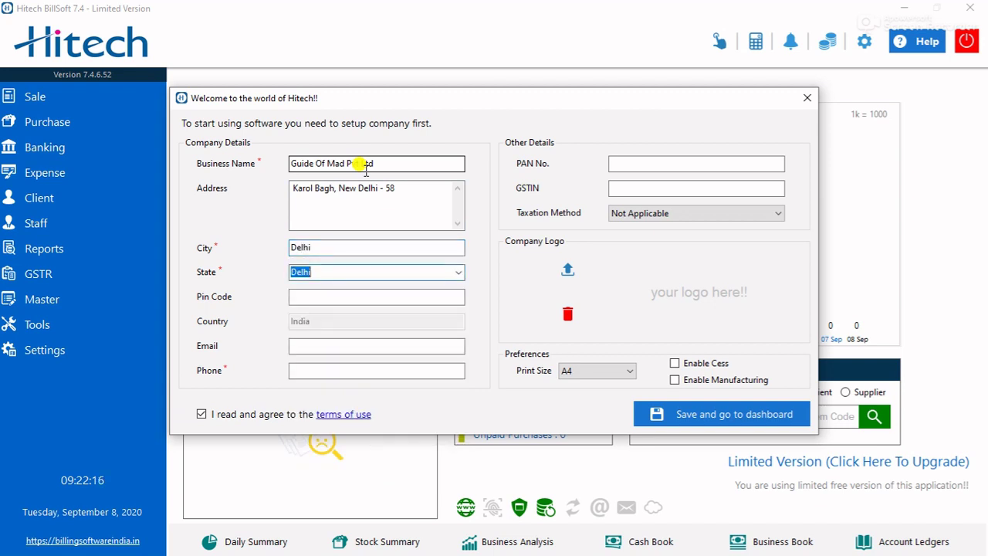
{"action": "key", "text": "Tab"}
{"action": "type", "text": "11005"}
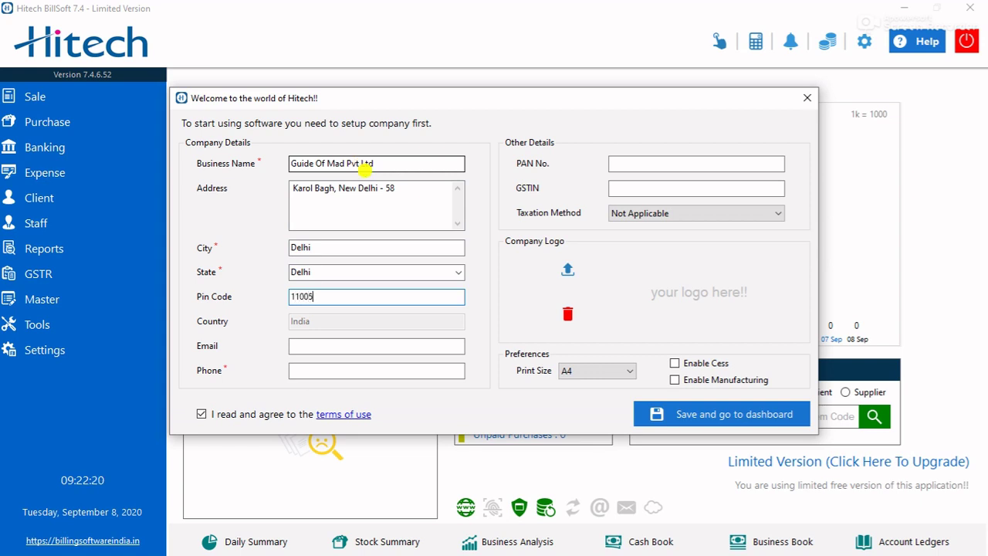
{"action": "type", "text": "8"}
{"action": "key", "text": "Tab"}
{"action": "key", "text": "Tab"}
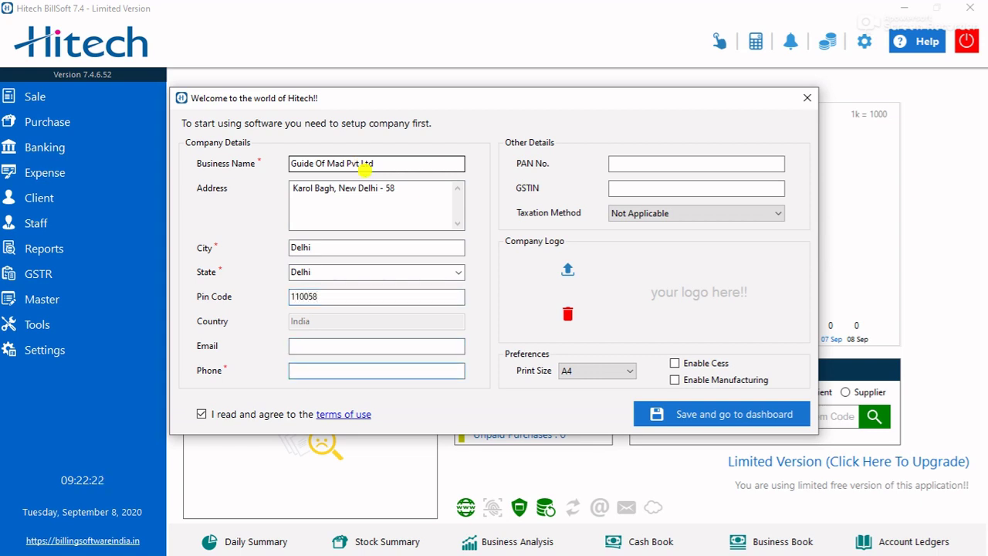
{"action": "type", "text": "9999999999"}
- Enter the company's GSTIN and set the taxation method to GST
{"action": "left_click", "coordinate": [667, 187]}
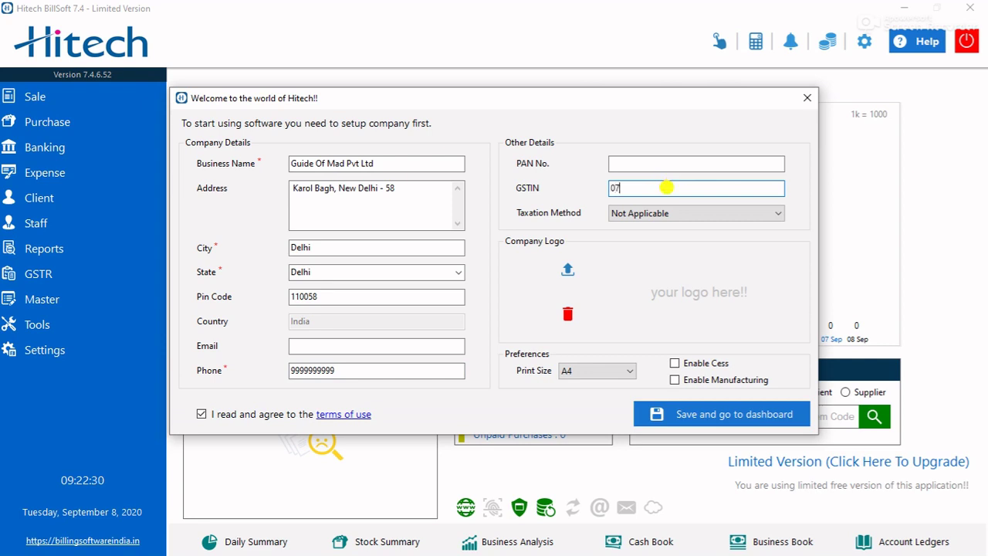
{"action": "left_click", "coordinate": [718, 215]}
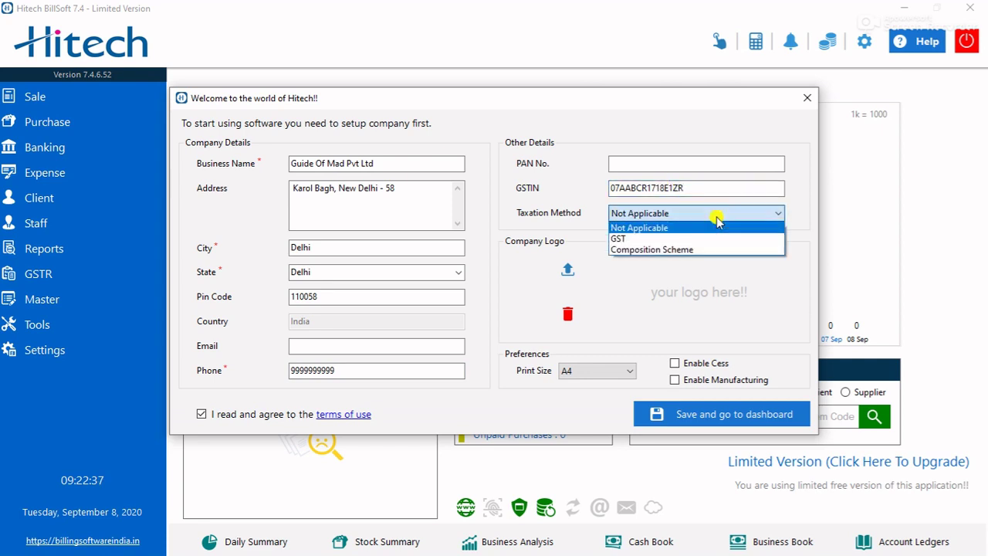
{"action": "left_click", "coordinate": [665, 239]}
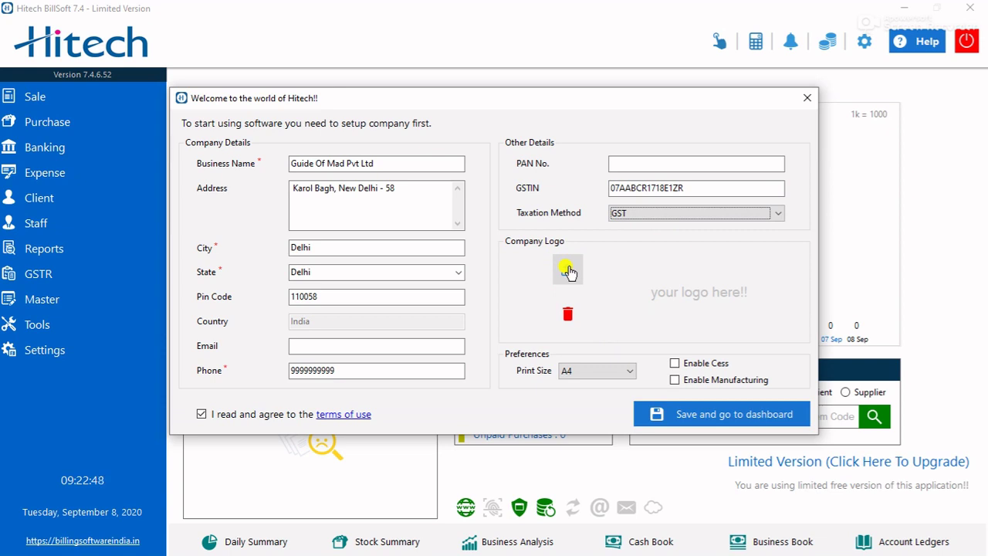
- Load the logo PNG from G:\HatchfulExport-All as the company logo
{"action": "left_click", "coordinate": [570, 276]}
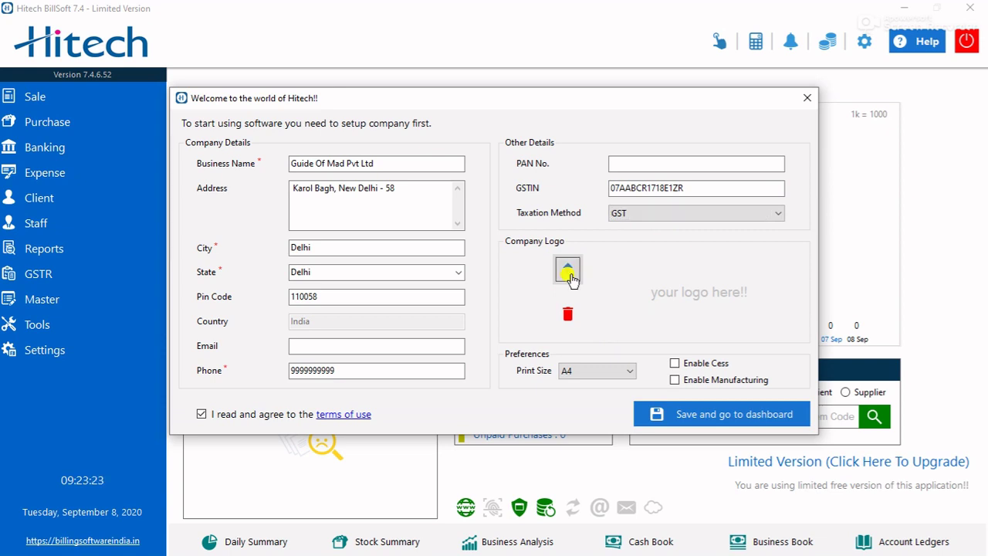
{"action": "left_click", "coordinate": [571, 274]}
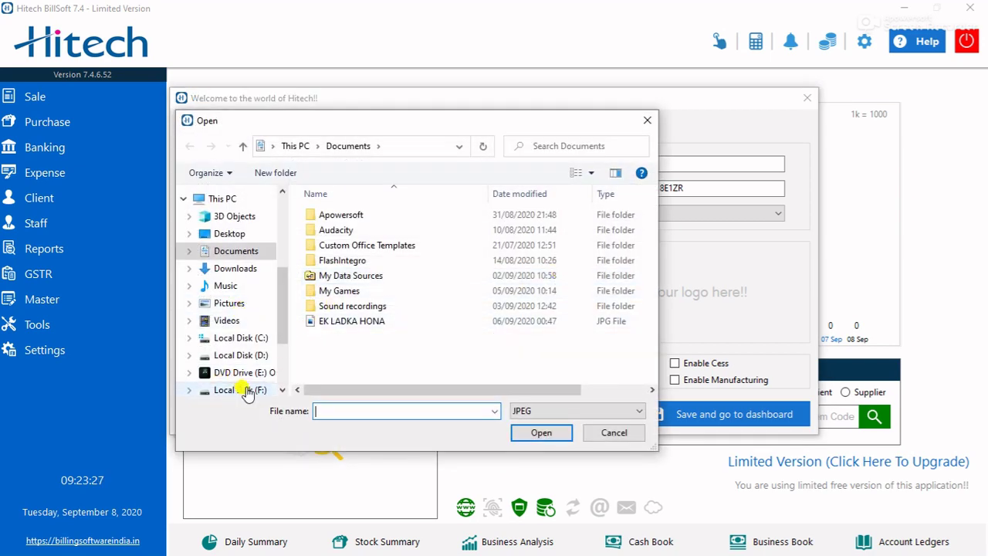
{"action": "scroll", "coordinate": [247, 392], "scroll_direction": "down", "scroll_amount": 1}
{"action": "left_click", "coordinate": [246, 383]}
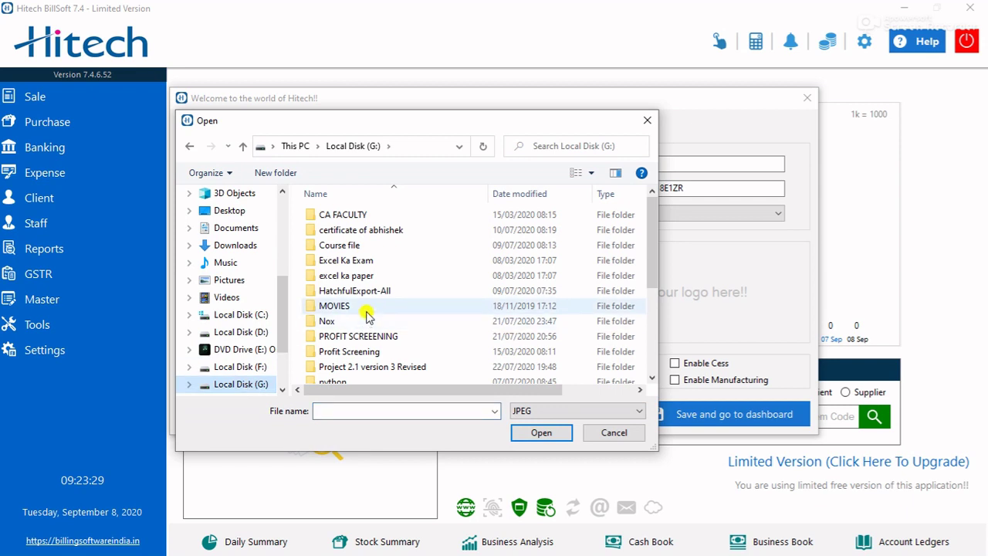
{"action": "double_click", "coordinate": [354, 290]}
{"action": "left_click", "coordinate": [561, 410]}
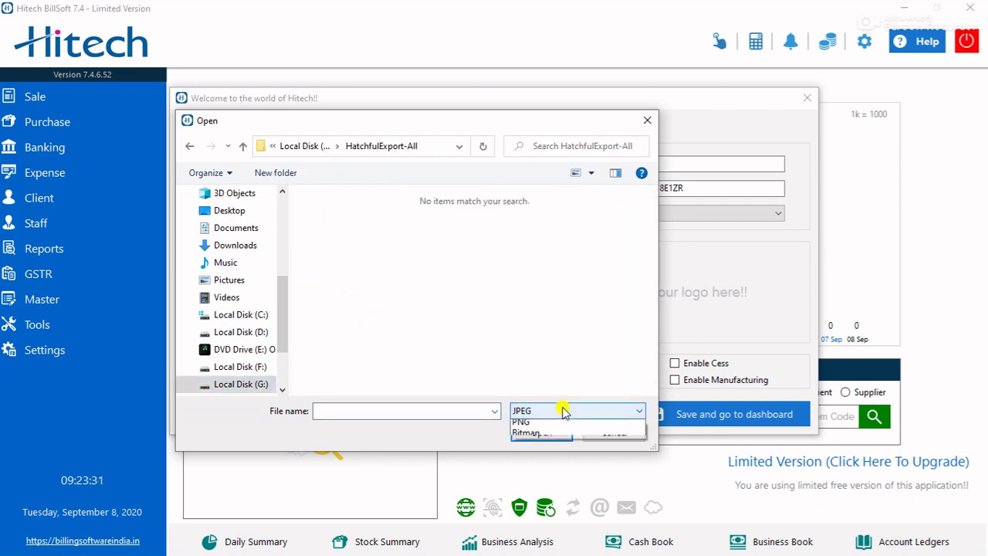
{"action": "left_click", "coordinate": [525, 431]}
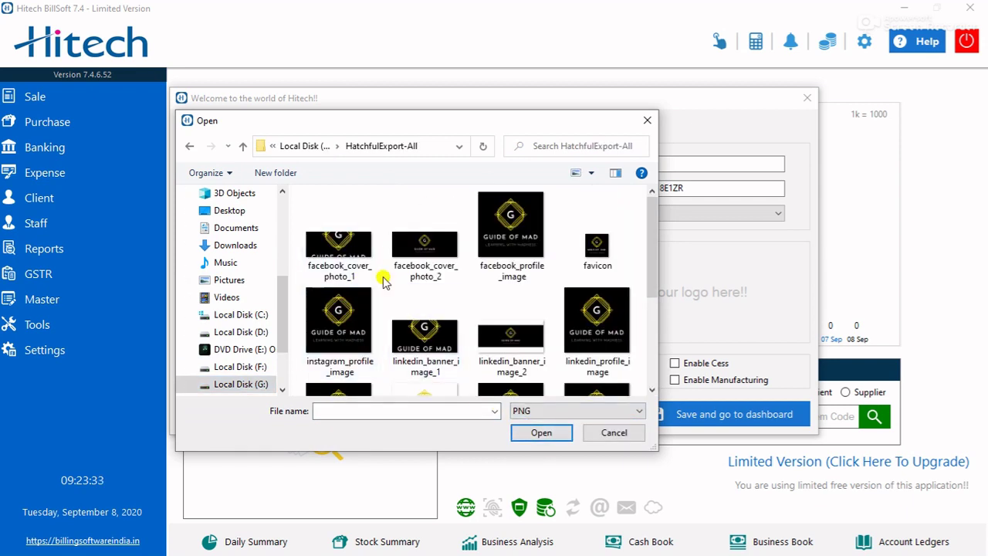
{"action": "scroll", "coordinate": [540, 255], "scroll_direction": "down", "scroll_amount": 2}
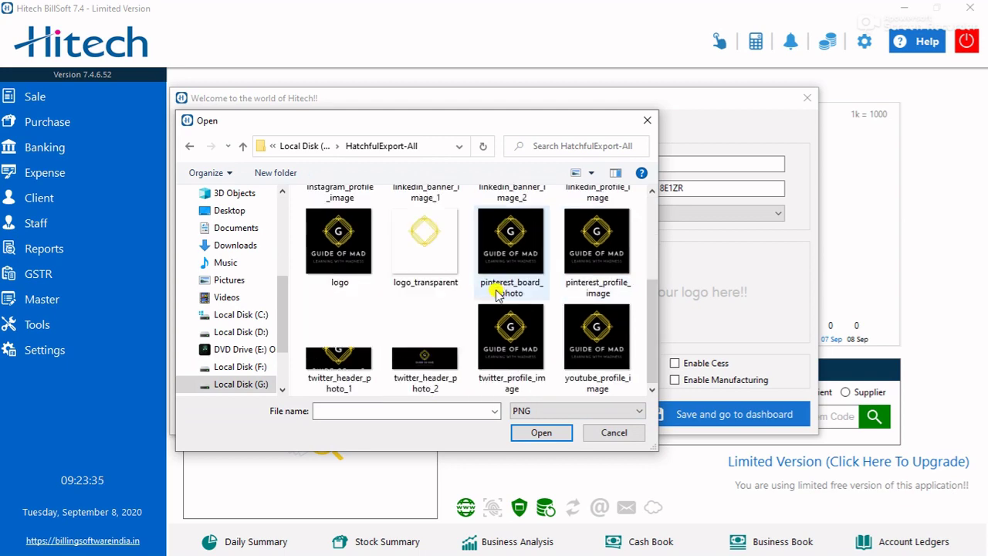
{"action": "left_click", "coordinate": [343, 255]}
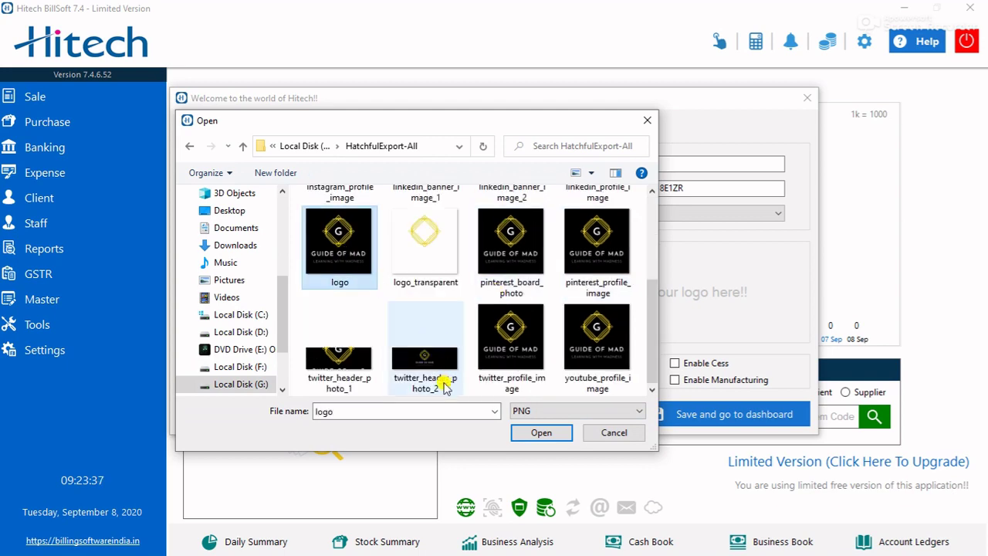
{"action": "left_click", "coordinate": [541, 433]}
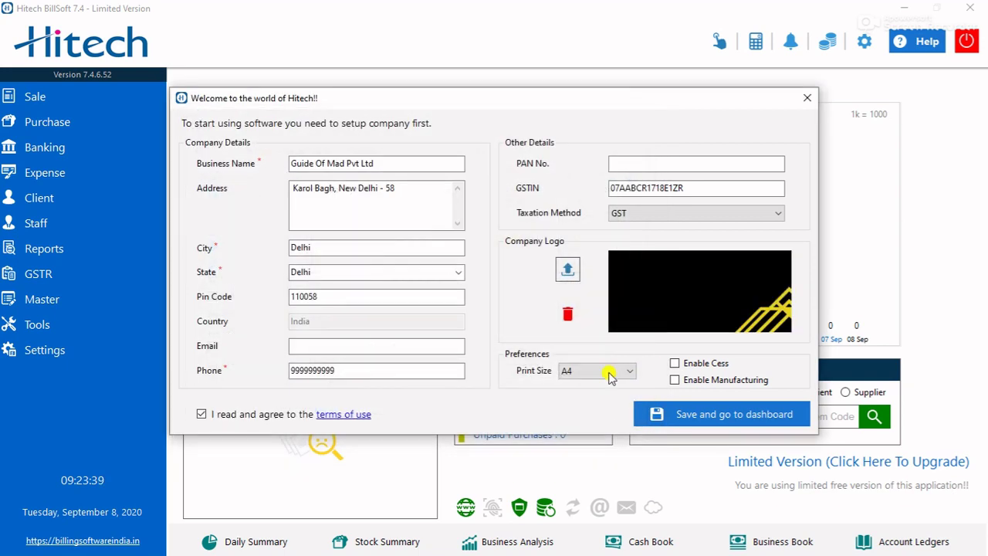
- Replace the company logo with the favicon PNG from the same folder
{"action": "left_click", "coordinate": [568, 270]}
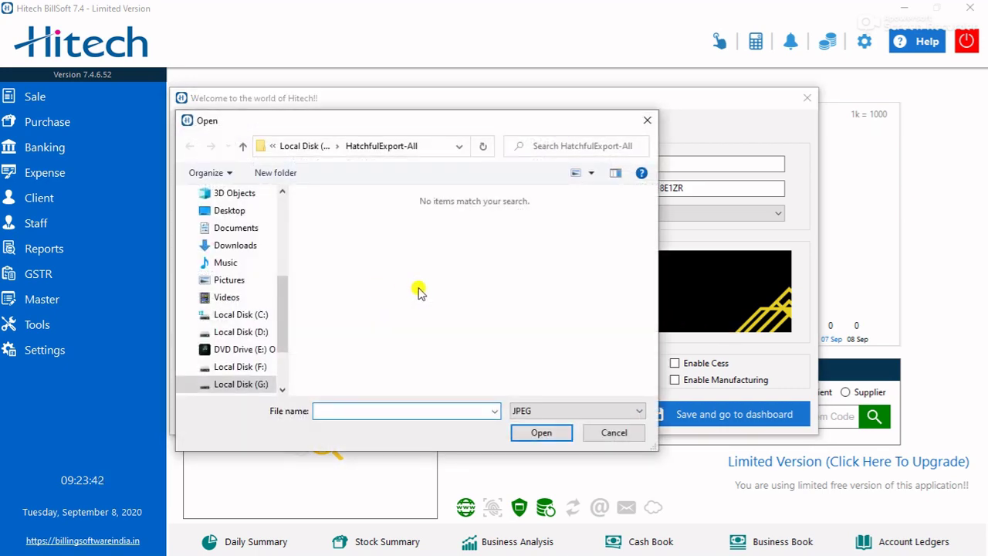
{"action": "left_click", "coordinate": [249, 385]}
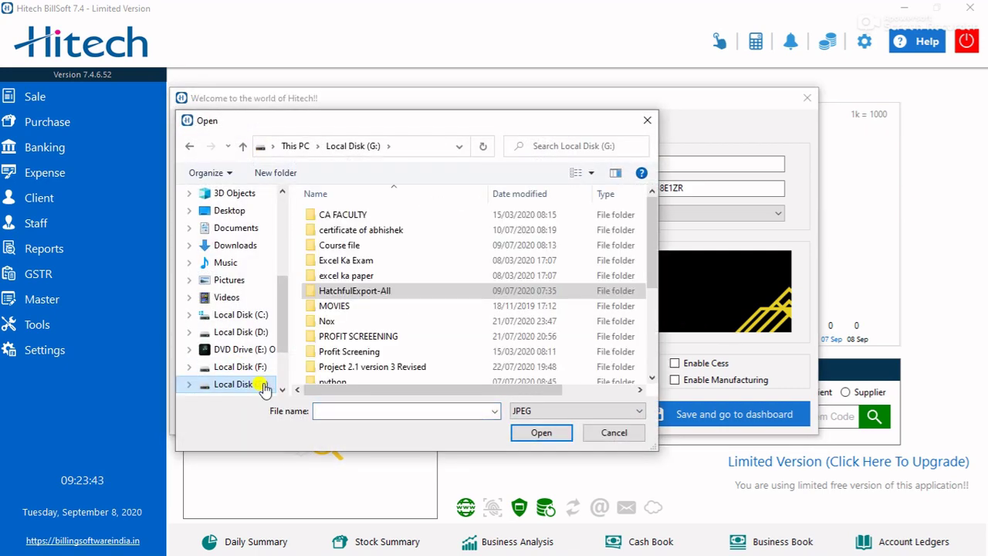
{"action": "left_click", "coordinate": [544, 414]}
{"action": "left_click", "coordinate": [536, 433]}
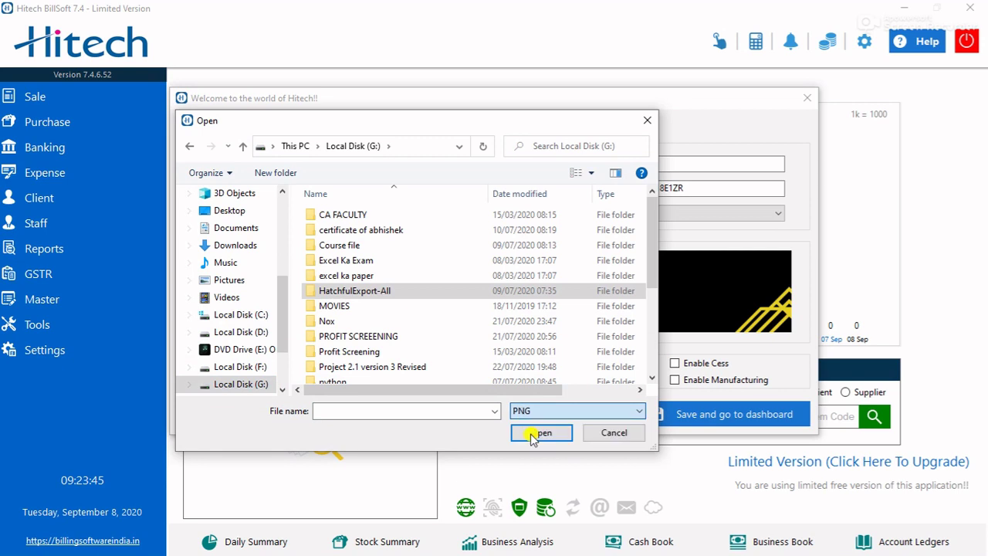
{"action": "double_click", "coordinate": [356, 292]}
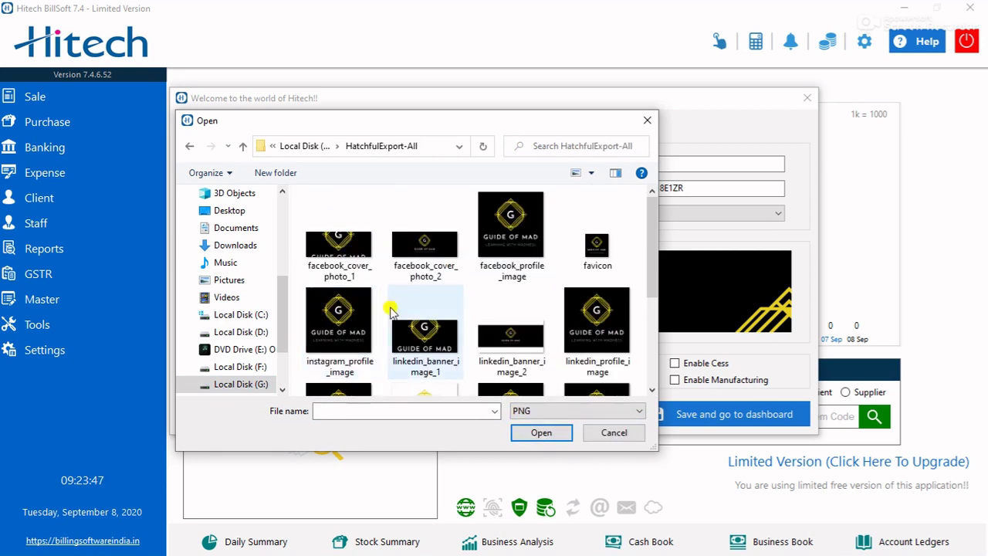
{"action": "scroll", "coordinate": [468, 355], "scroll_direction": "down", "scroll_amount": 1}
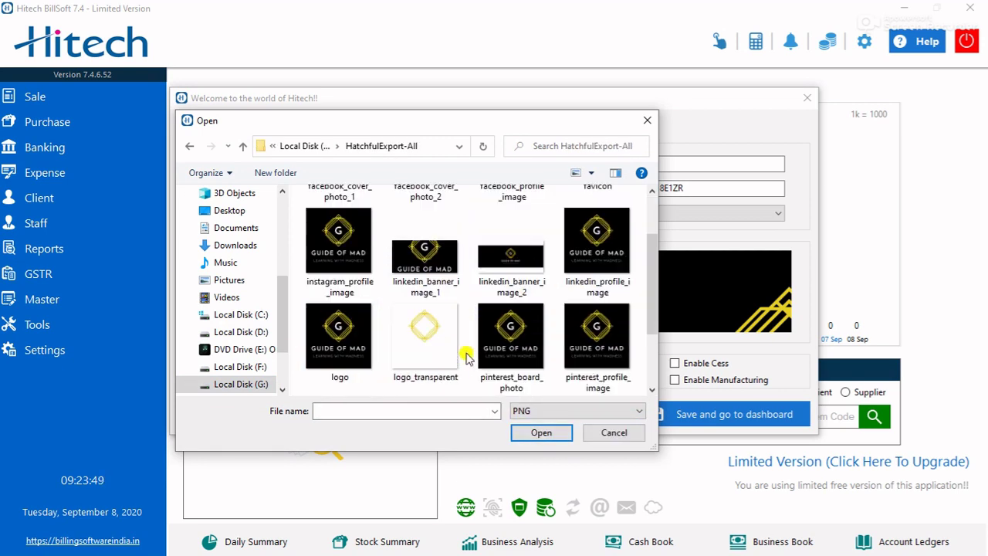
{"action": "scroll", "coordinate": [517, 254], "scroll_direction": "up", "scroll_amount": 1}
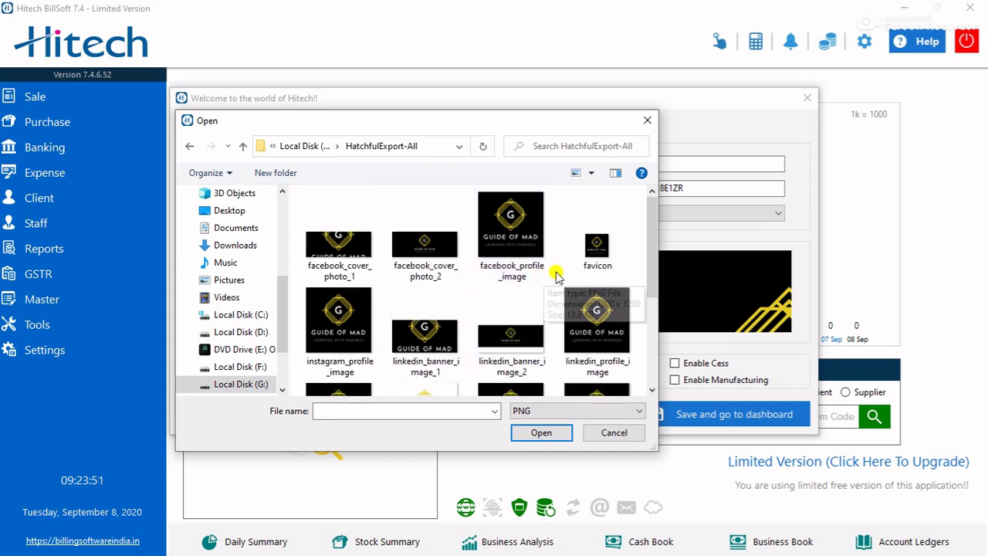
{"action": "scroll", "coordinate": [591, 258], "scroll_direction": "down", "scroll_amount": 2}
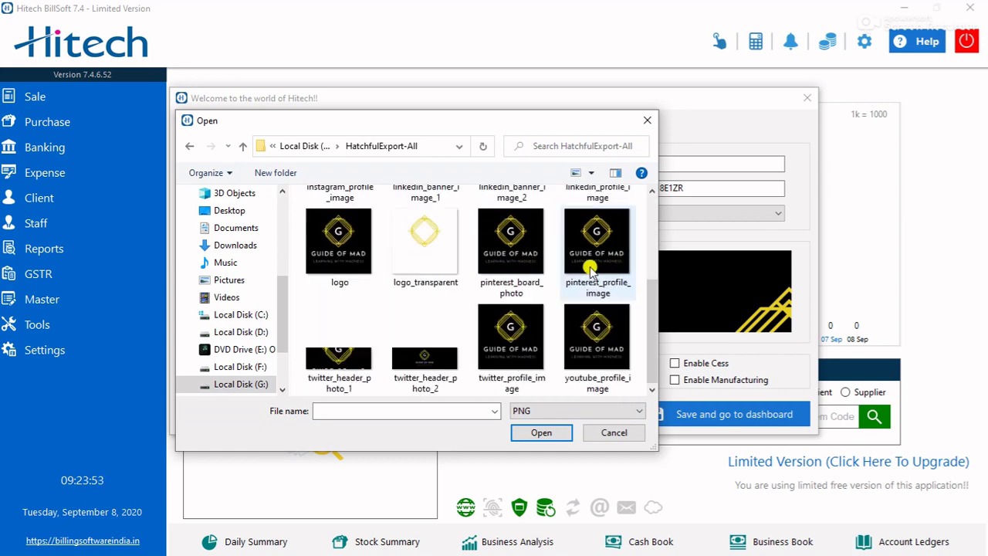
{"action": "scroll", "coordinate": [478, 303], "scroll_direction": "up", "scroll_amount": 2}
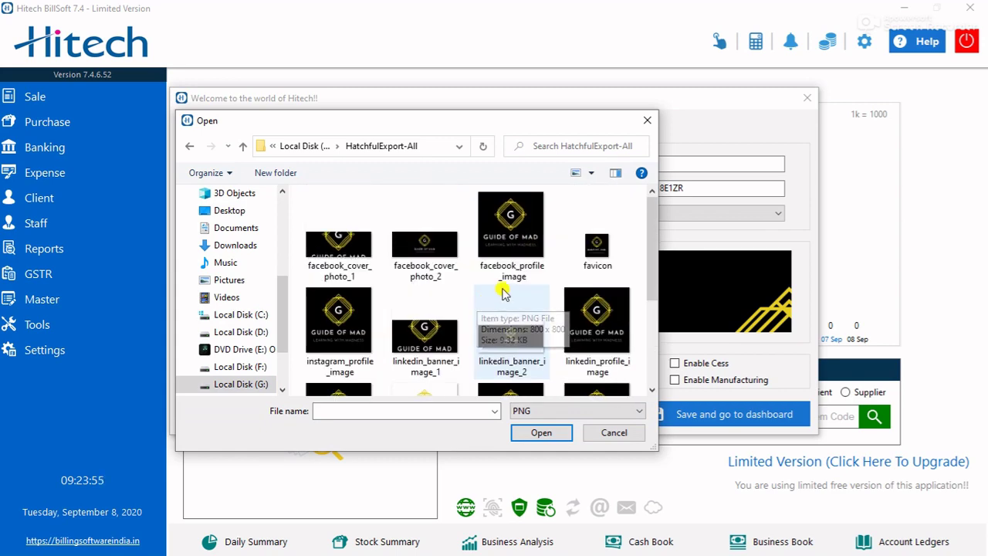
{"action": "left_click", "coordinate": [588, 244]}
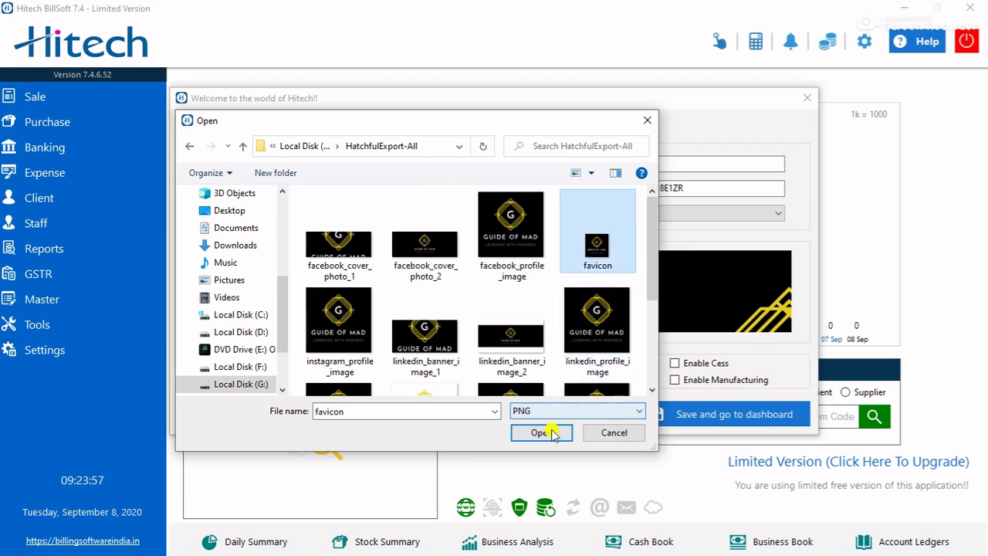
{"action": "left_click", "coordinate": [549, 433]}
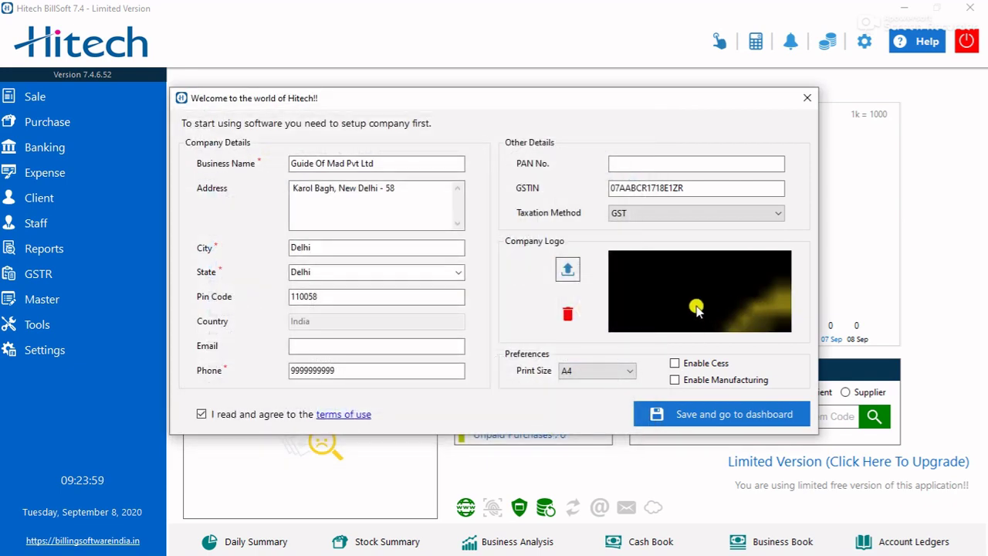
- Switch the company logo back to the logo PNG from HatchfulExport-All
{"action": "left_click", "coordinate": [567, 269]}
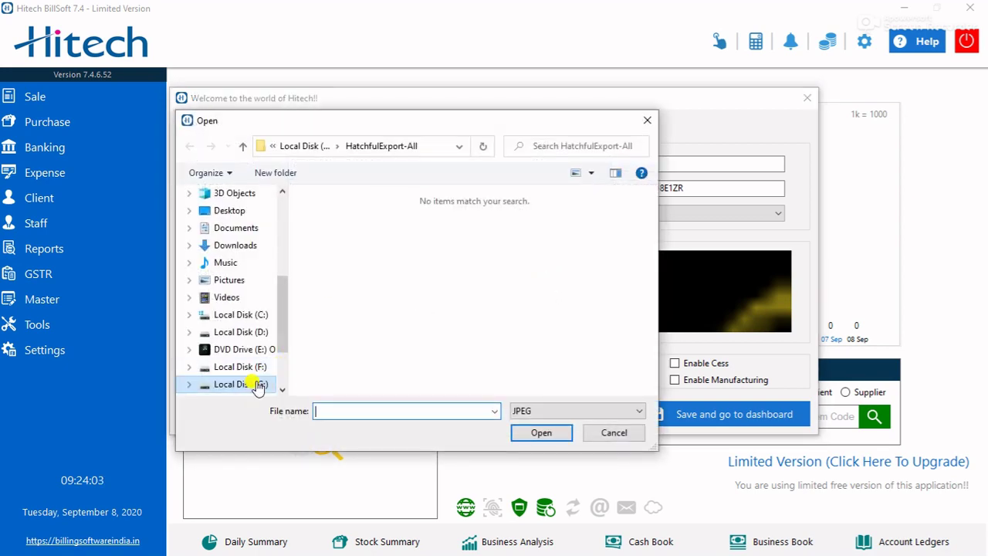
{"action": "left_click", "coordinate": [246, 382]}
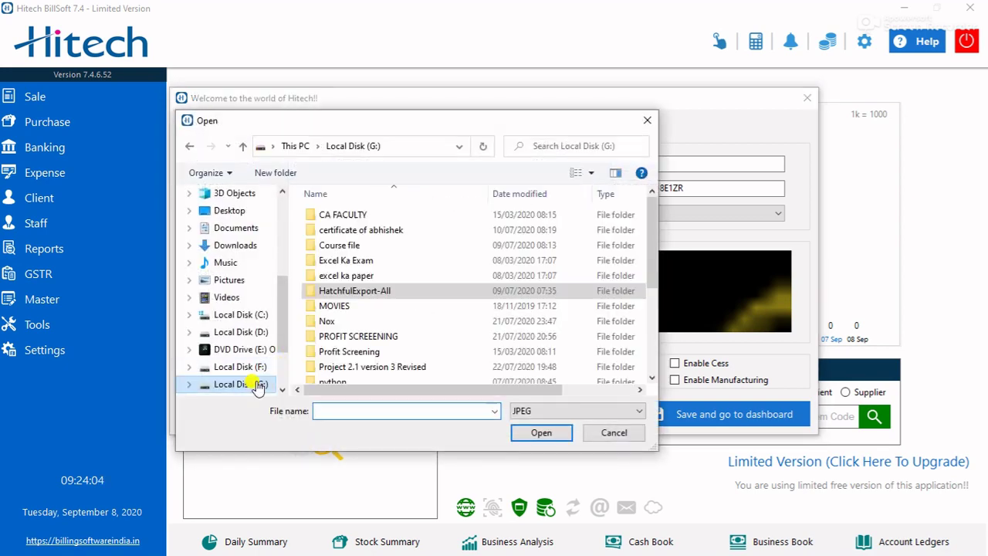
{"action": "double_click", "coordinate": [437, 292]}
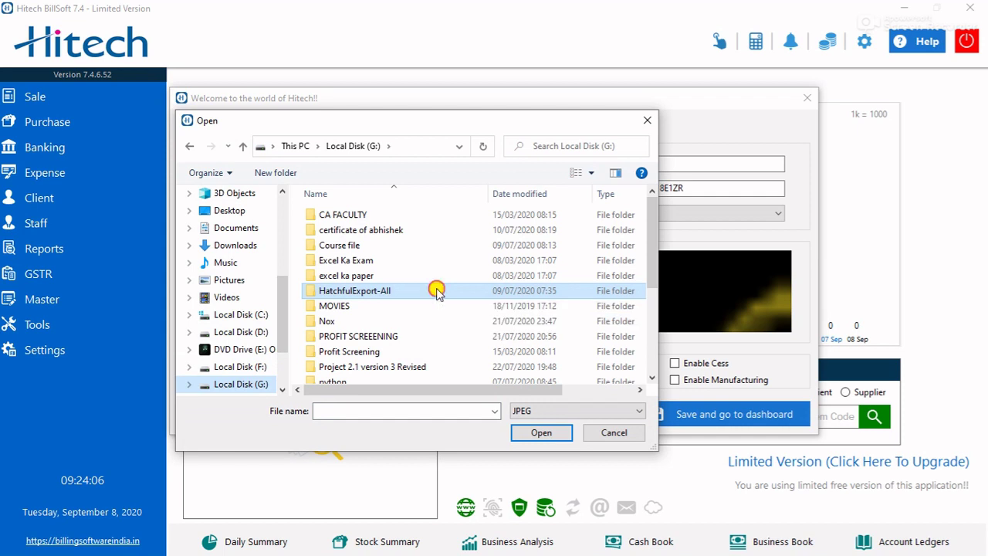
{"action": "left_click", "coordinate": [542, 406]}
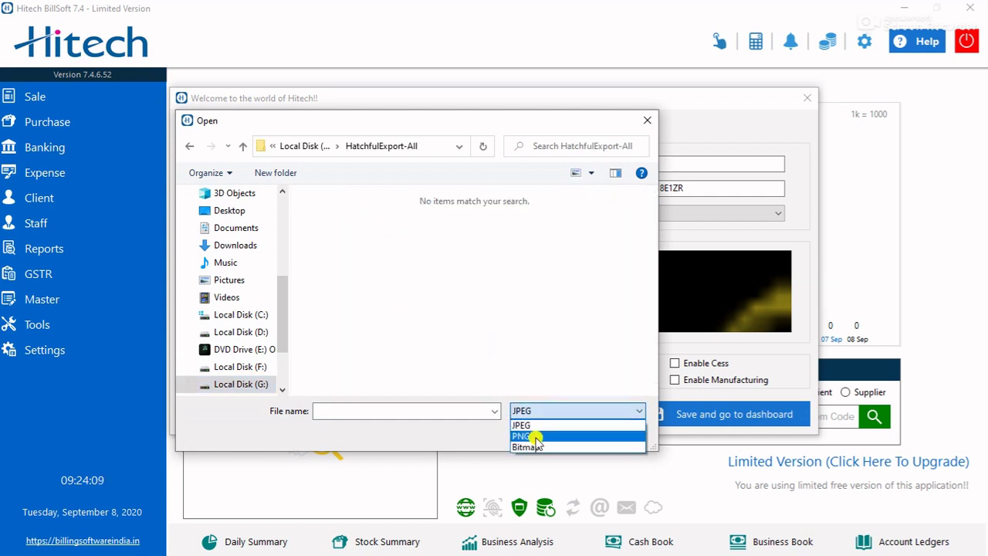
{"action": "left_click", "coordinate": [532, 436]}
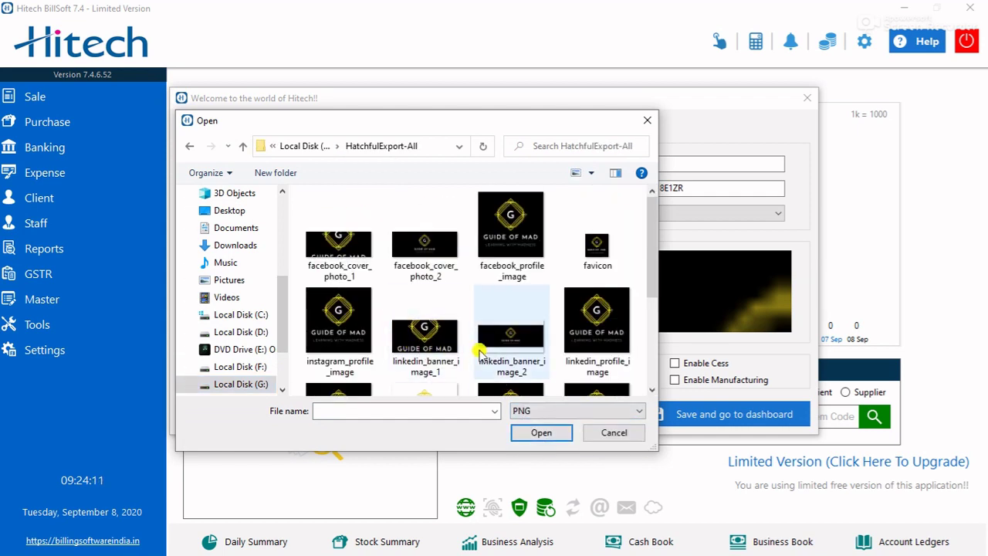
{"action": "scroll", "coordinate": [456, 302], "scroll_direction": "down", "scroll_amount": 2}
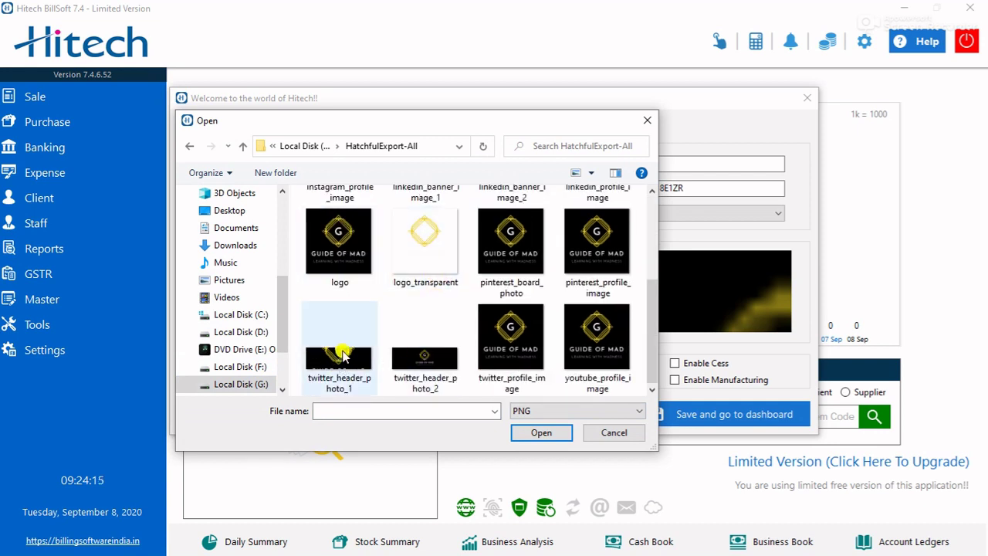
{"action": "left_click", "coordinate": [344, 243]}
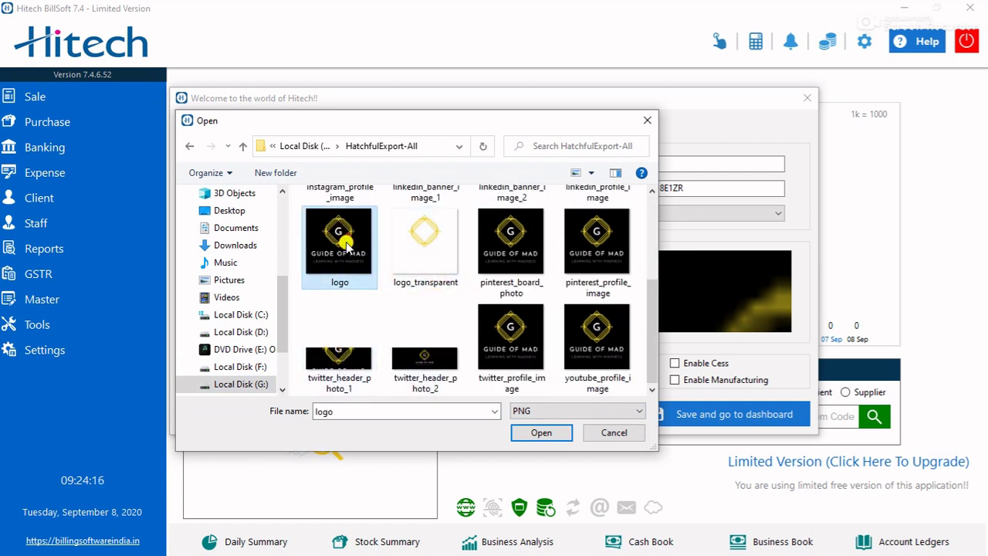
{"action": "left_click", "coordinate": [564, 434]}
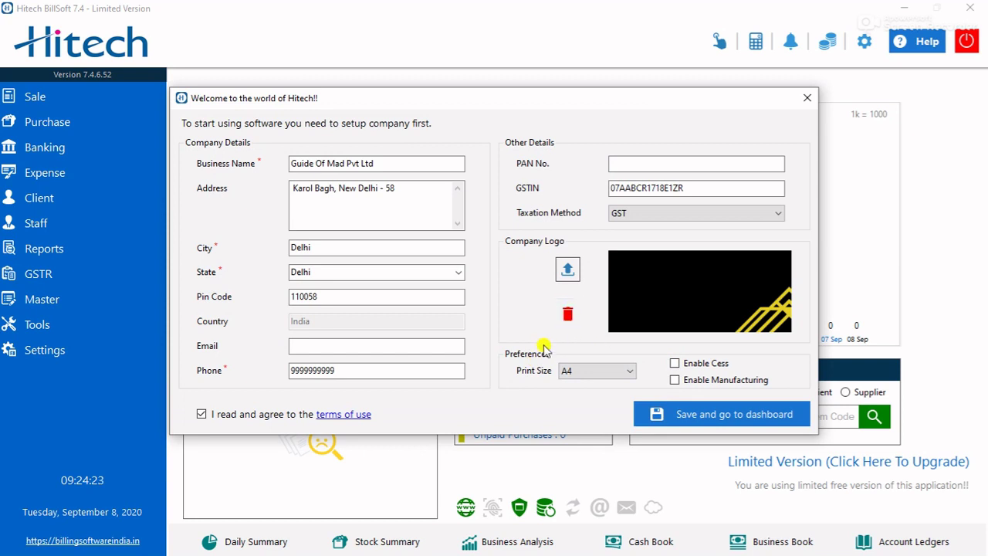
- Keep A4 print size, save and confirm the company setup, and reach the dashboard
{"action": "left_click", "coordinate": [592, 373]}
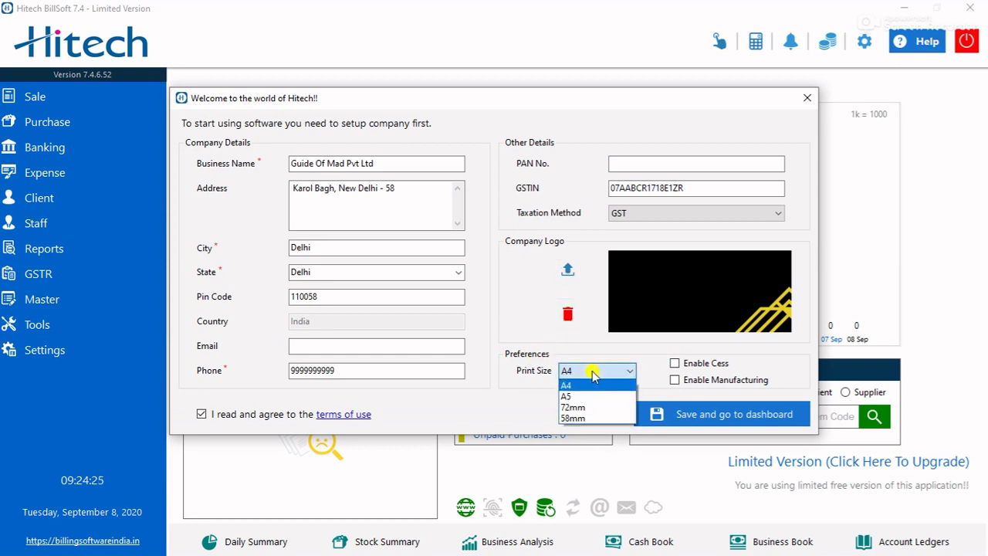
{"action": "left_click", "coordinate": [592, 384]}
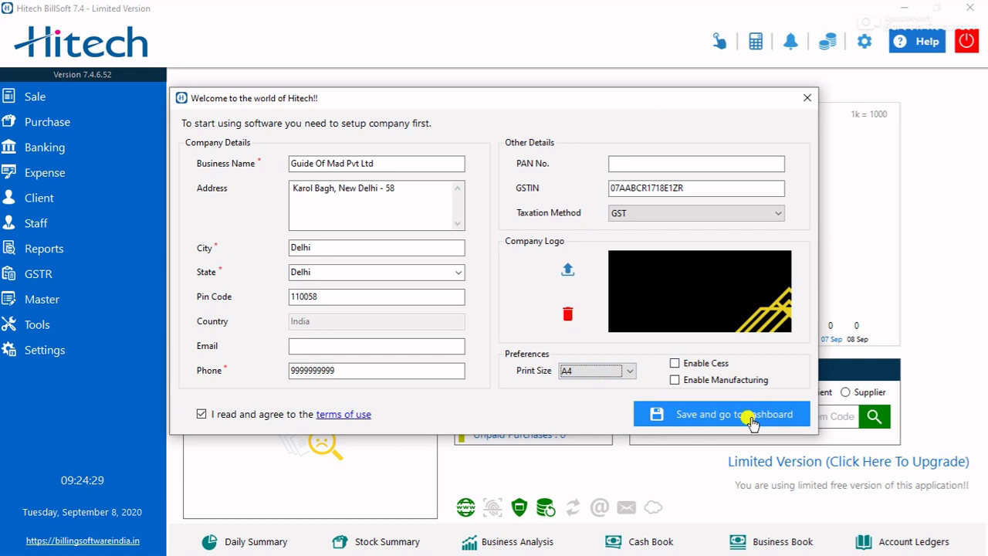
{"action": "left_click", "coordinate": [752, 421]}
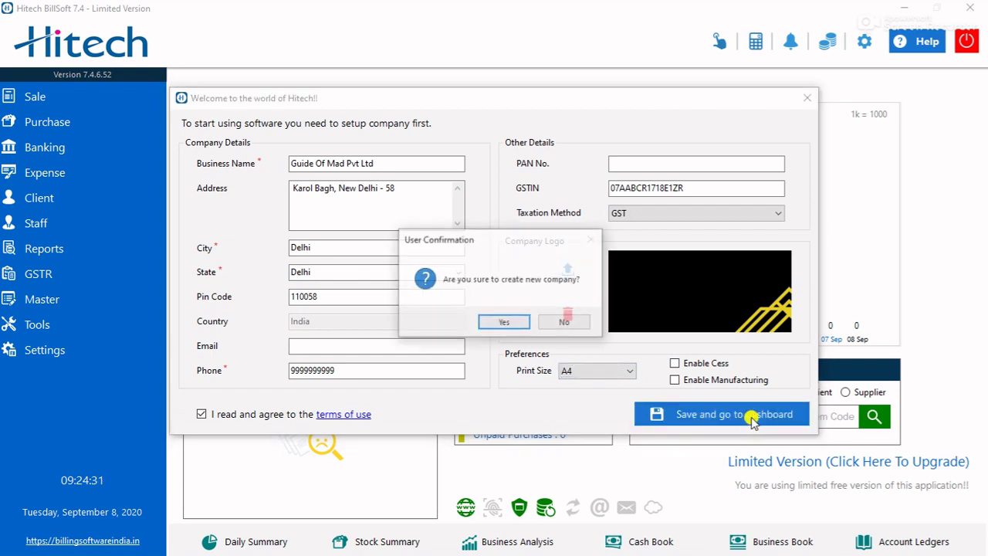
{"action": "left_click", "coordinate": [509, 327]}
{"action": "left_click", "coordinate": [571, 321]}
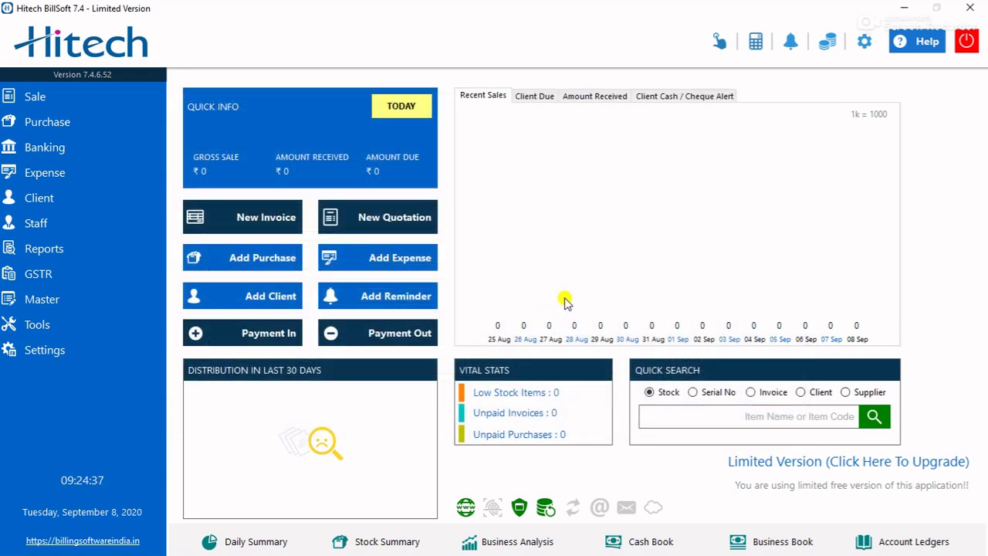
{"action": "left_click", "coordinate": [100, 303]}
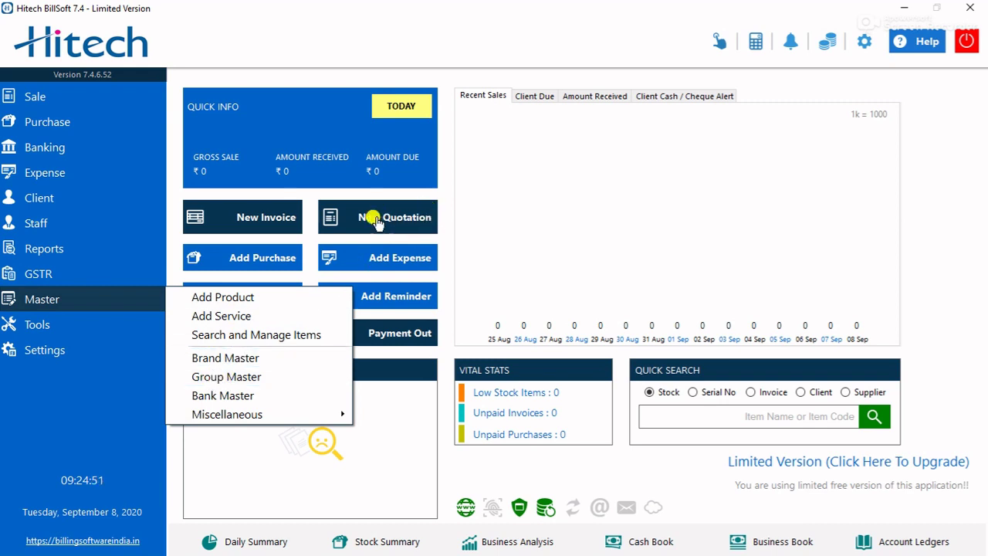
- In Group Master, add group LAPTOP with CGST 9 and HSN 5454244
{"action": "left_click", "coordinate": [234, 378]}
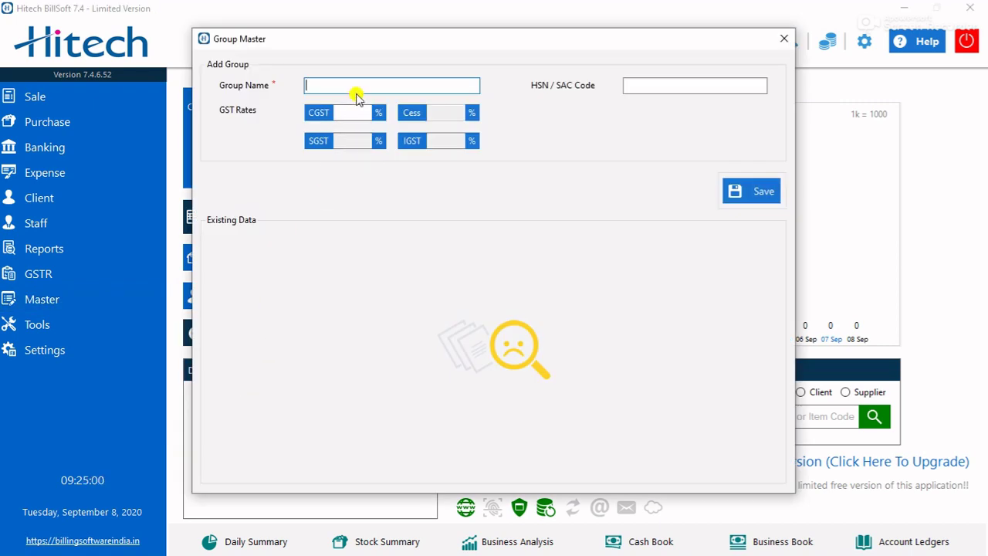
{"action": "type", "text": "IA"}
{"action": "type", "text": "LA"}
{"action": "type", "text": "PTOP"}
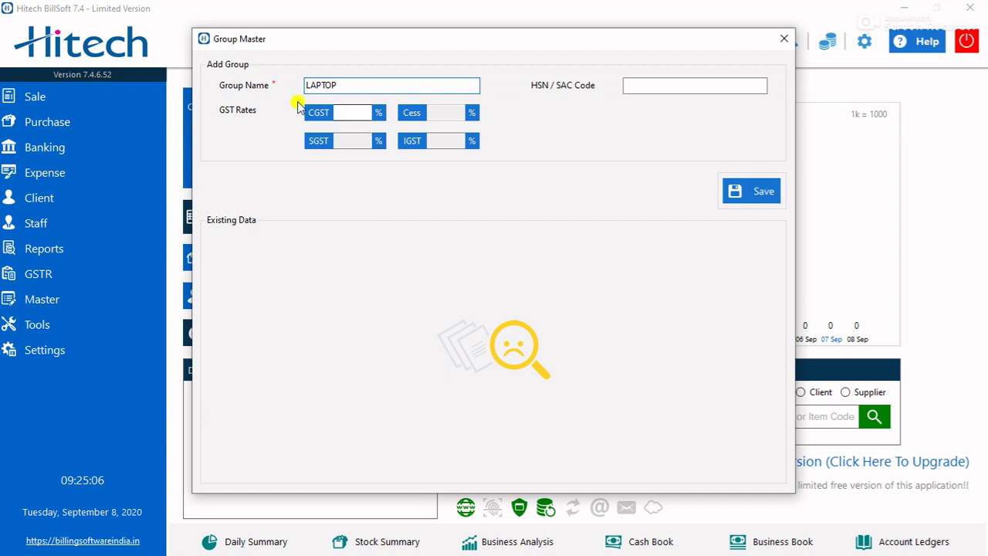
{"action": "left_click", "coordinate": [347, 112]}
{"action": "type", "text": "9"}
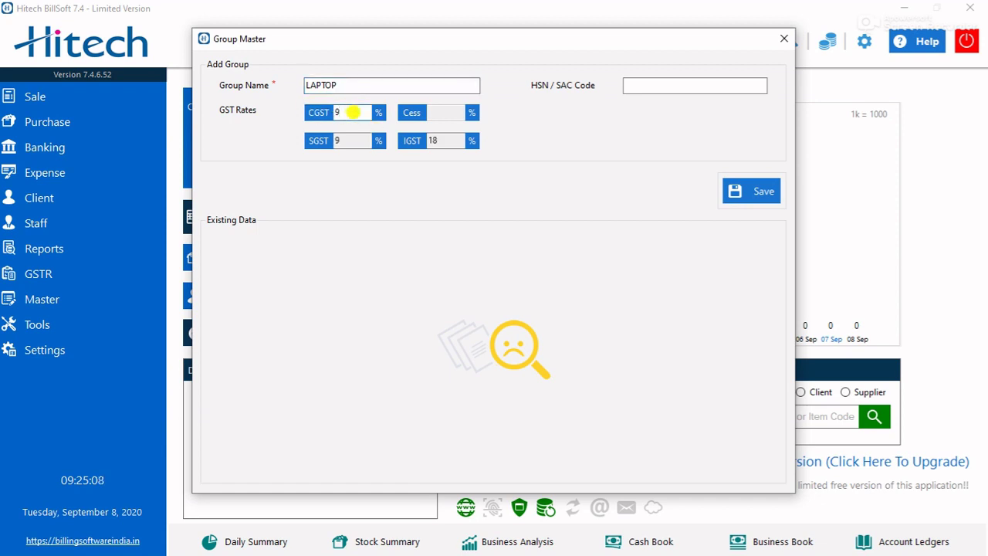
{"action": "left_click", "coordinate": [653, 83]}
{"action": "type", "text": "5454244"}
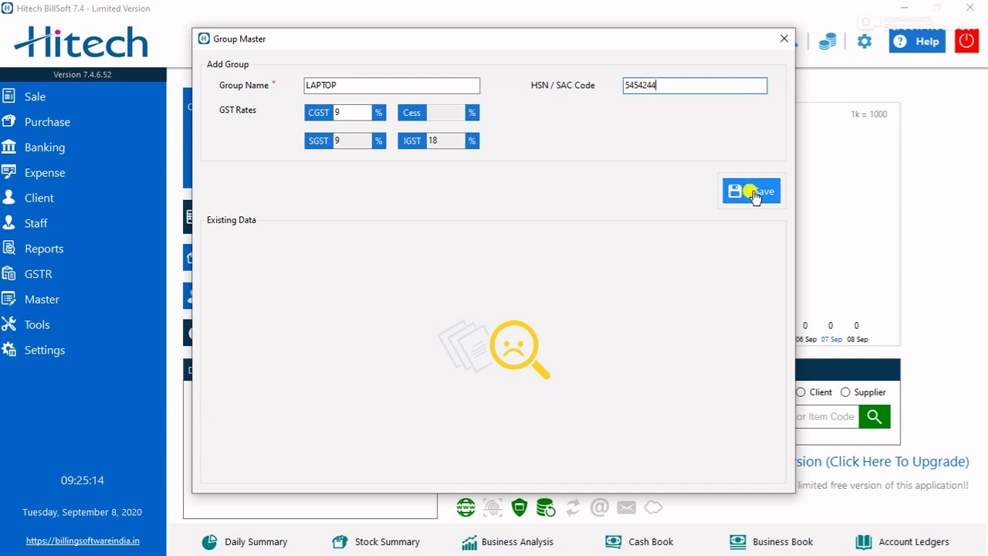
{"action": "left_click", "coordinate": [755, 193]}
{"action": "left_click", "coordinate": [495, 319]}
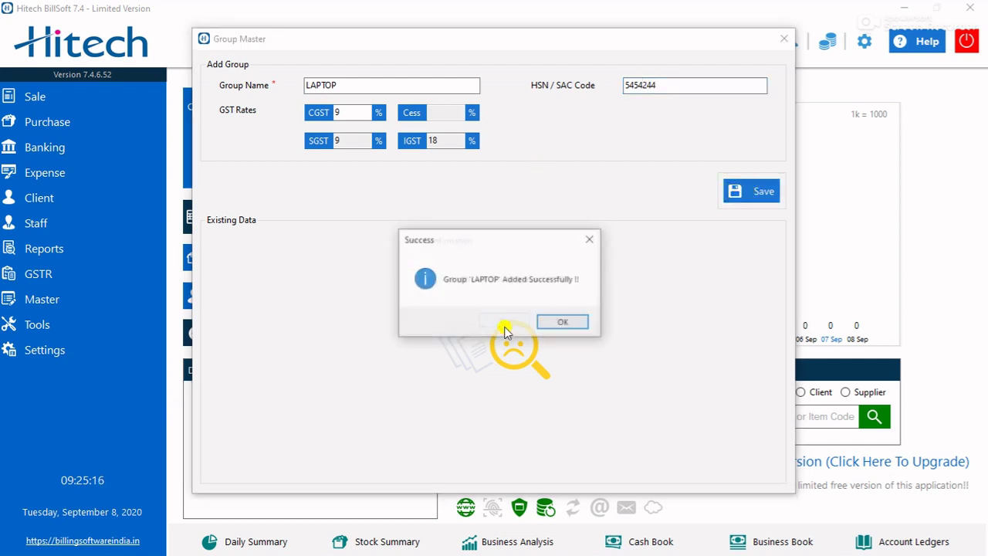
{"action": "left_click", "coordinate": [562, 323]}
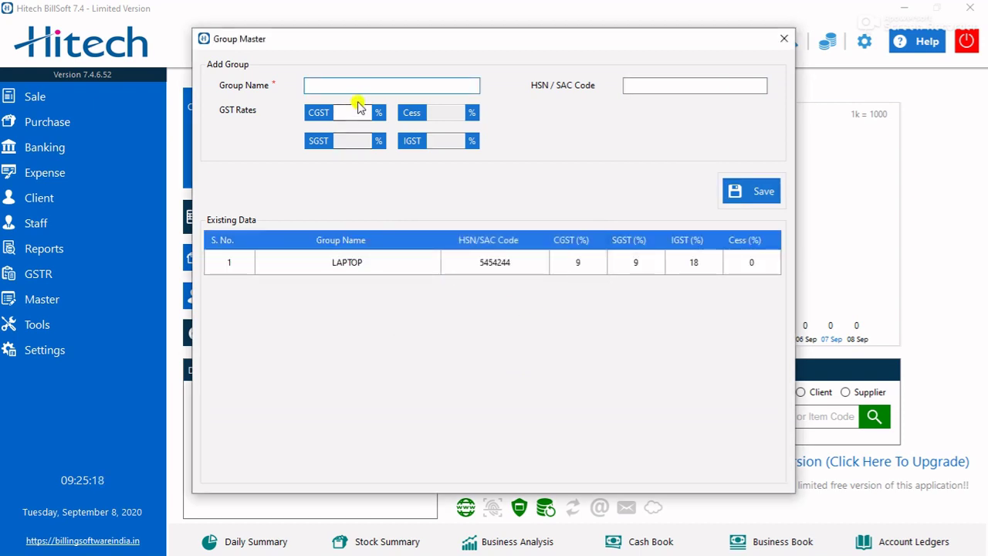
- Add group COMPUTER with CGST 6 and HSN 1542442
{"action": "type", "text": "c"}
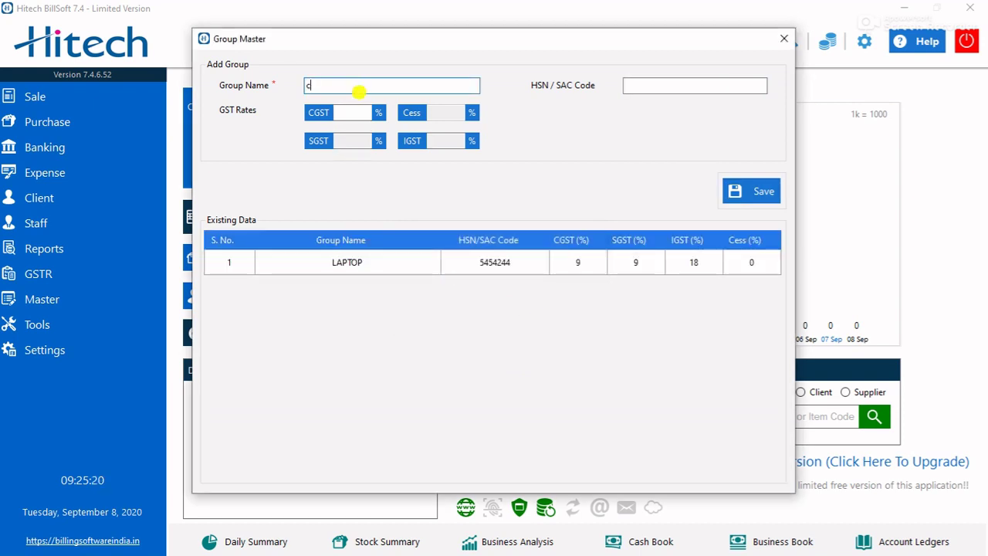
{"action": "type", "text": "COMPUTER"}
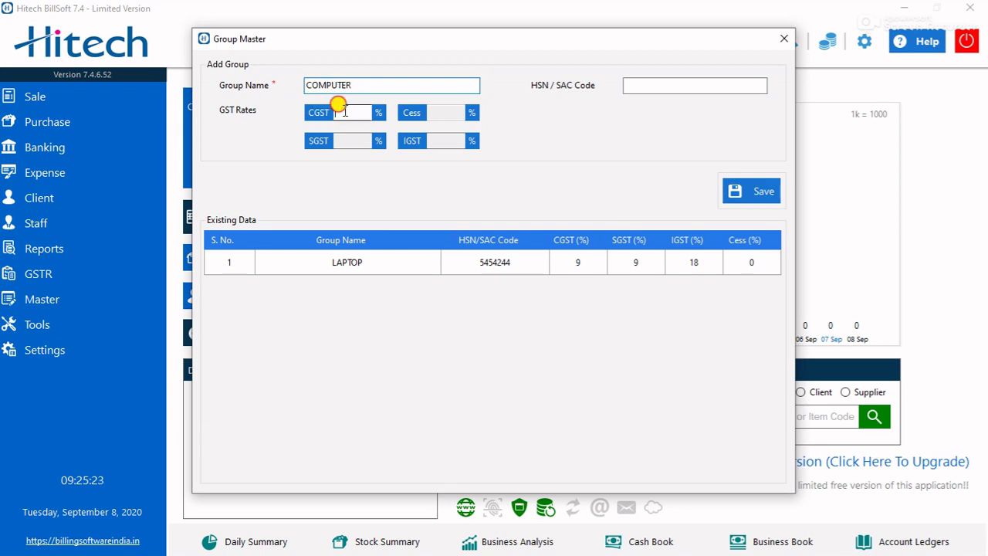
{"action": "left_click", "coordinate": [344, 112]}
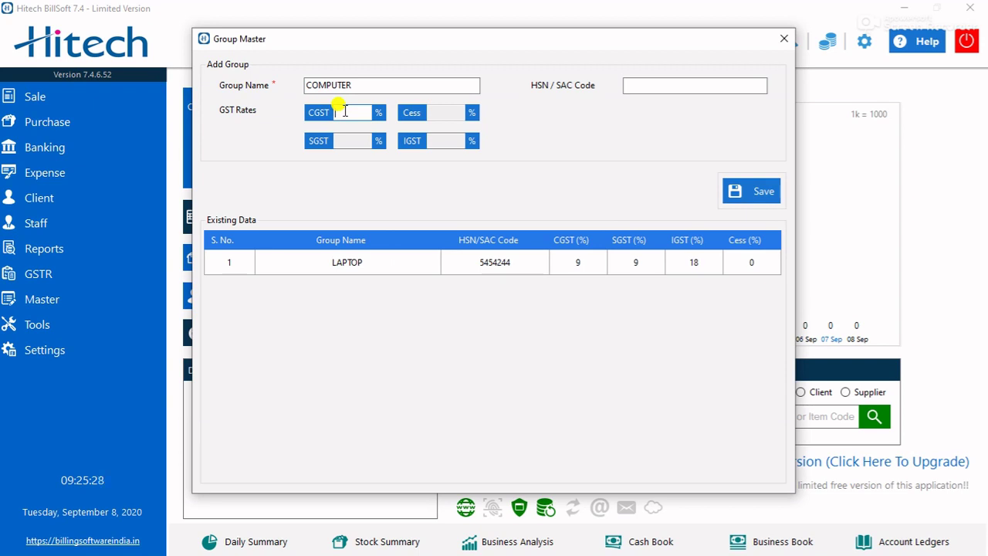
{"action": "type", "text": "6"}
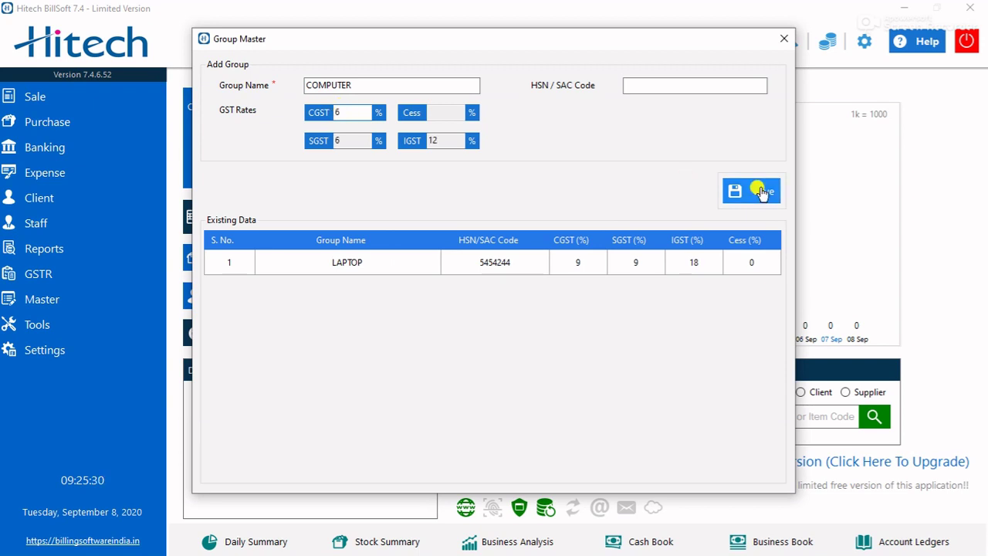
{"action": "left_click", "coordinate": [694, 86]}
{"action": "type", "text": "1542442"}
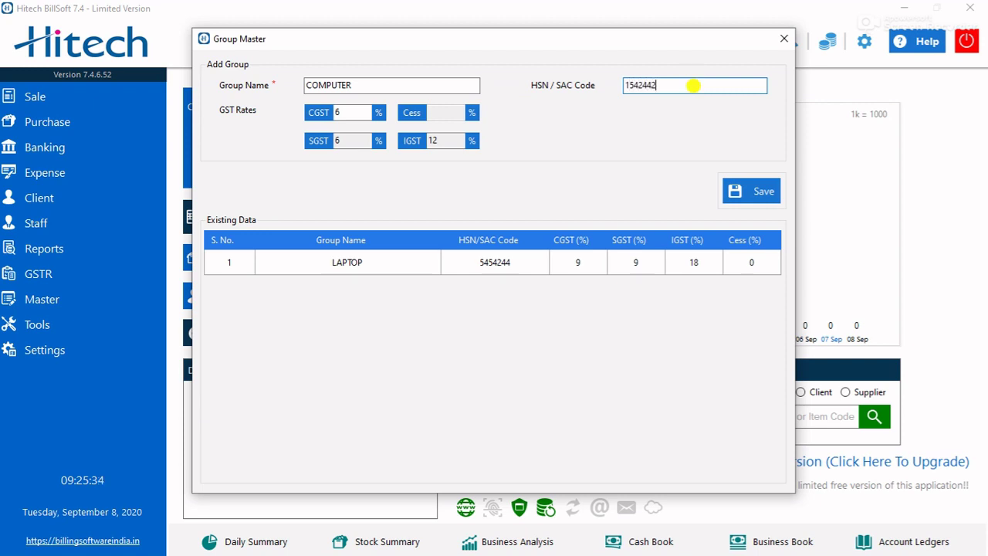
{"action": "left_click", "coordinate": [751, 192]}
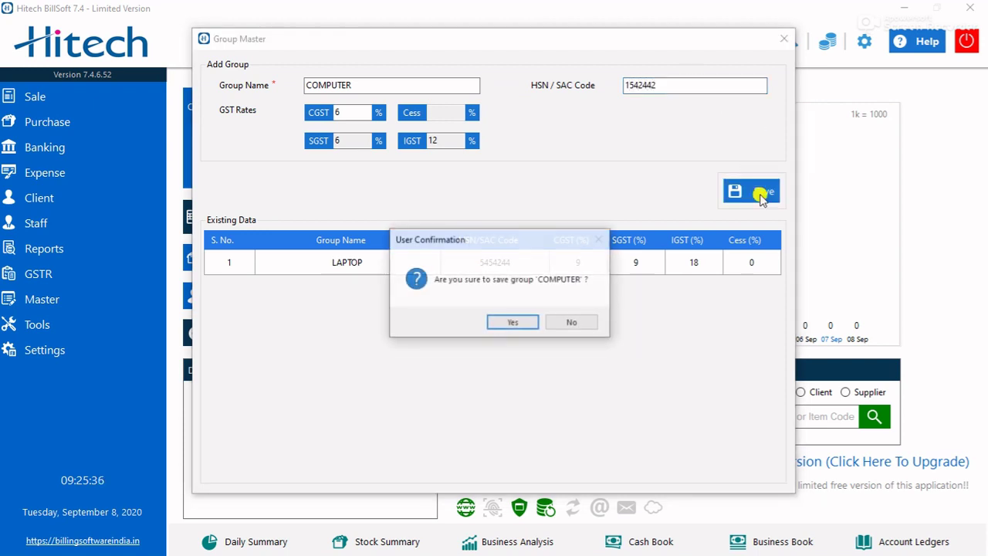
{"action": "left_click", "coordinate": [529, 322]}
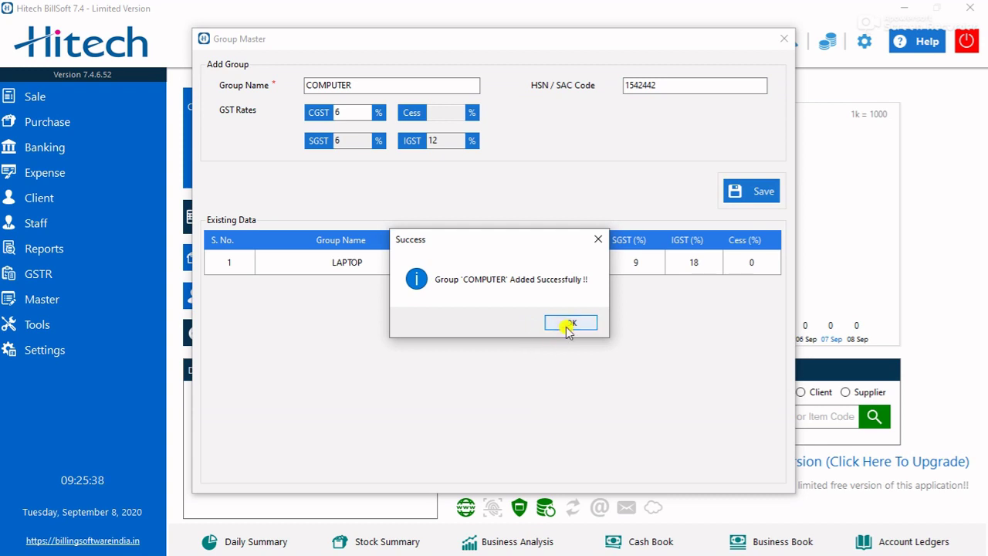
{"action": "left_click", "coordinate": [565, 324]}
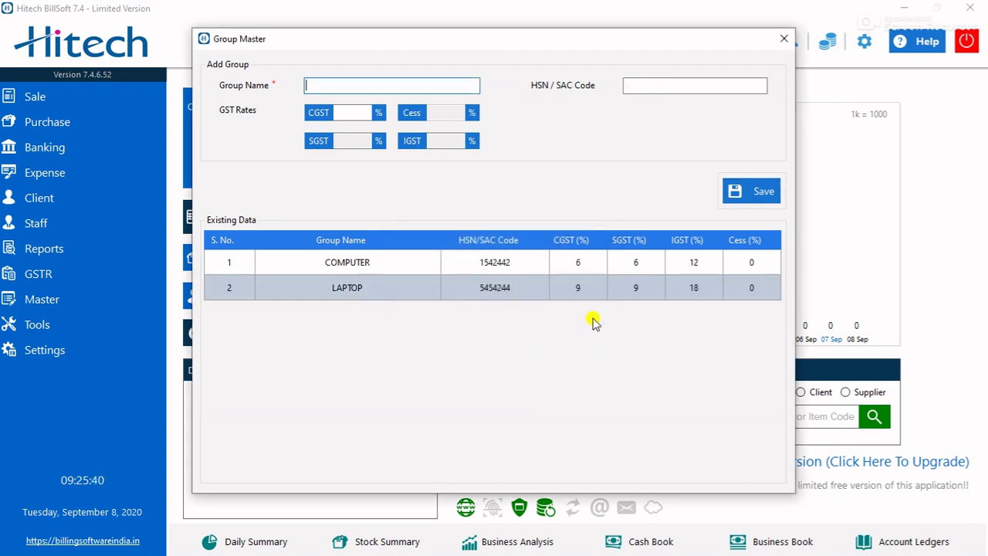
- Close Group Master, open Brand Master and save the brand DELL
{"action": "left_click", "coordinate": [783, 40]}
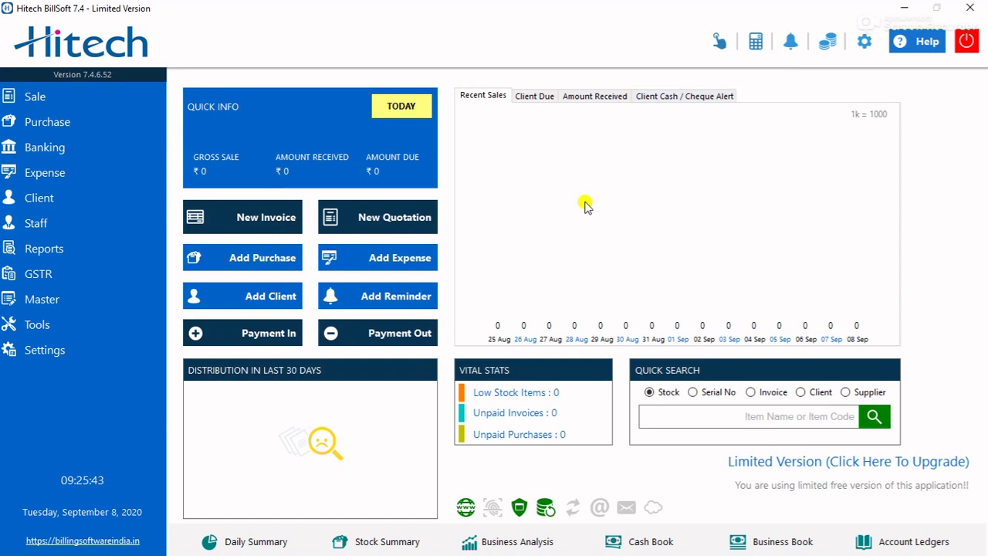
{"action": "left_click", "coordinate": [67, 304]}
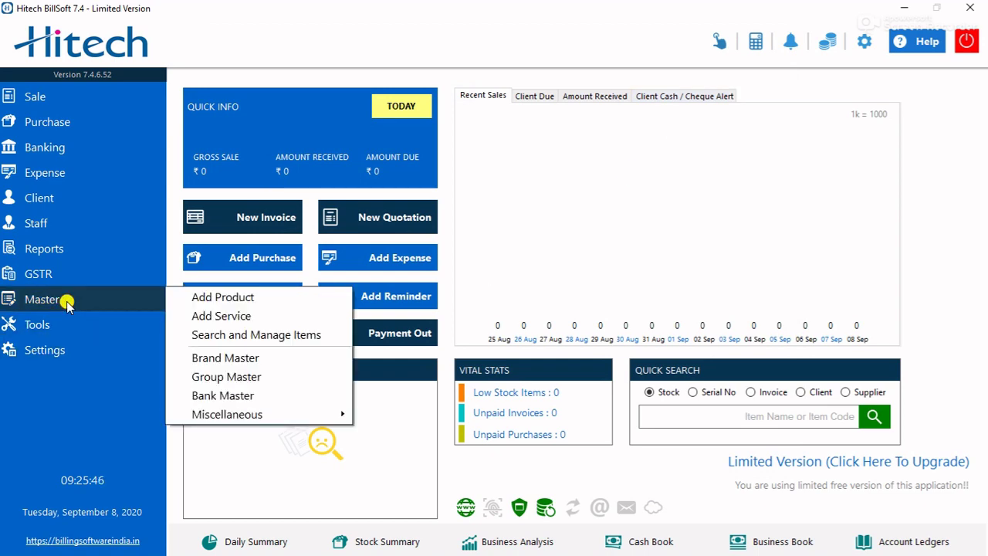
{"action": "left_click", "coordinate": [195, 357]}
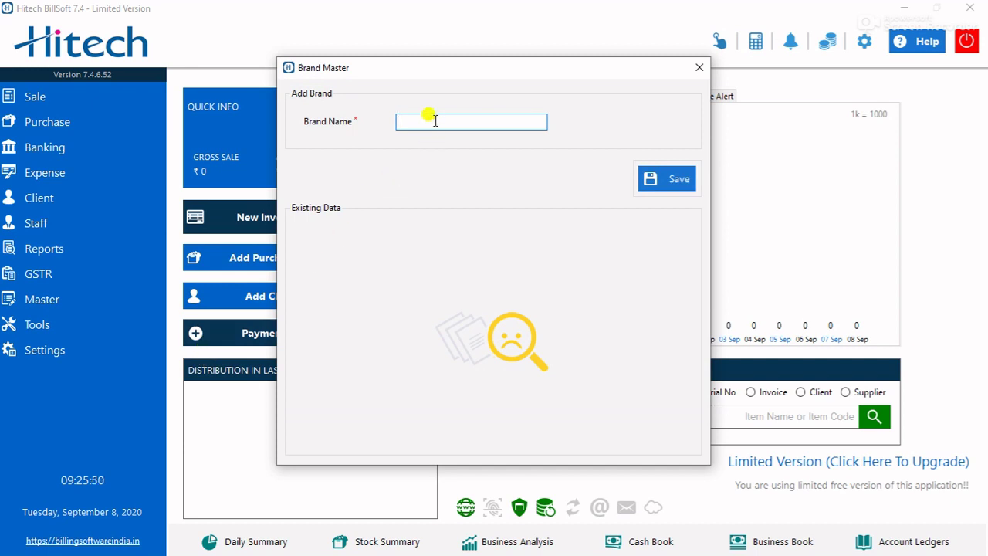
{"action": "type", "text": "dE"}
{"action": "key", "text": "BackSpace"}
{"action": "left_click", "coordinate": [665, 178]}
{"action": "left_click", "coordinate": [531, 324]}
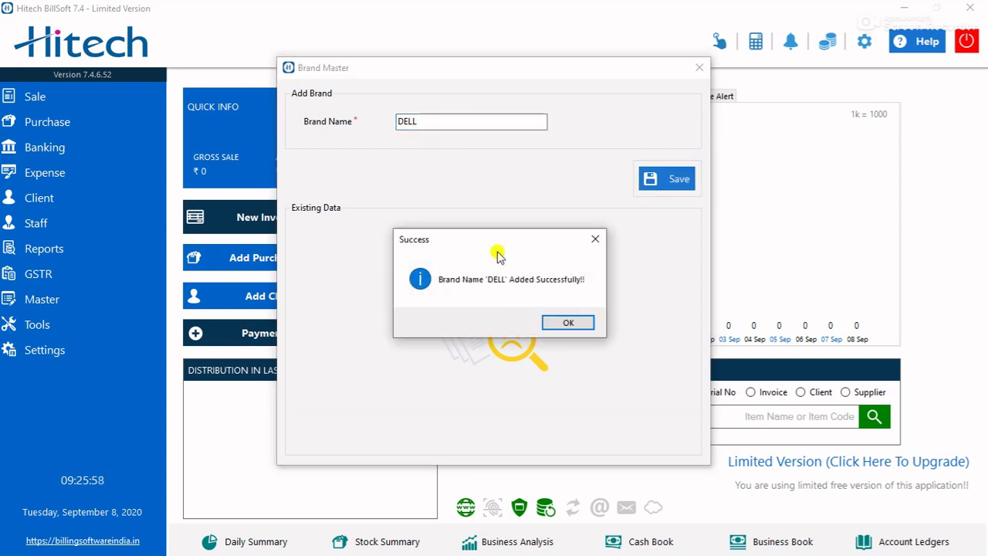
{"action": "left_click", "coordinate": [545, 323]}
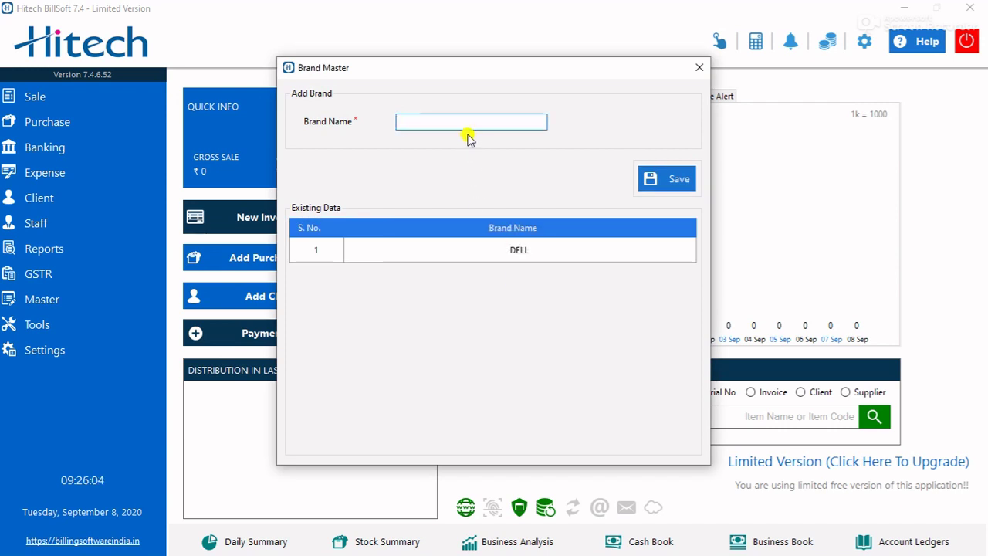
- Save brands HP and ACER, then close Brand Master
{"action": "type", "text": "HP"}
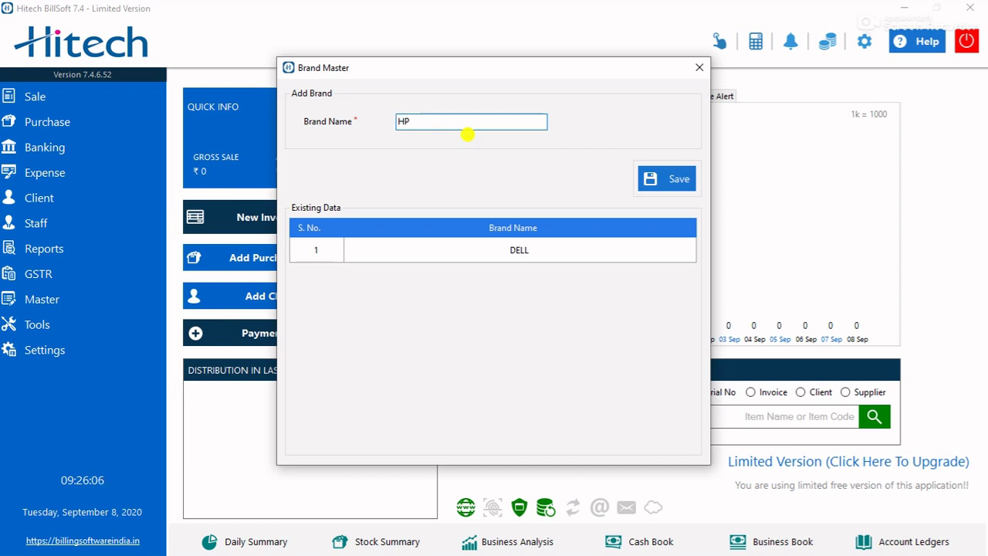
{"action": "left_click", "coordinate": [654, 178]}
{"action": "left_click", "coordinate": [503, 324]}
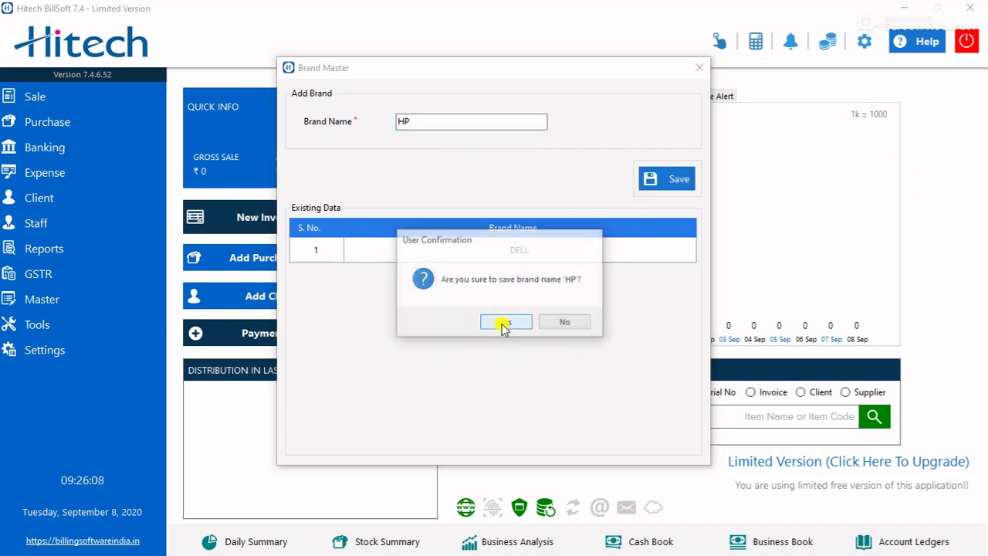
{"action": "left_click", "coordinate": [547, 323]}
{"action": "left_click", "coordinate": [449, 120]}
{"action": "type", "text": "ACER"}
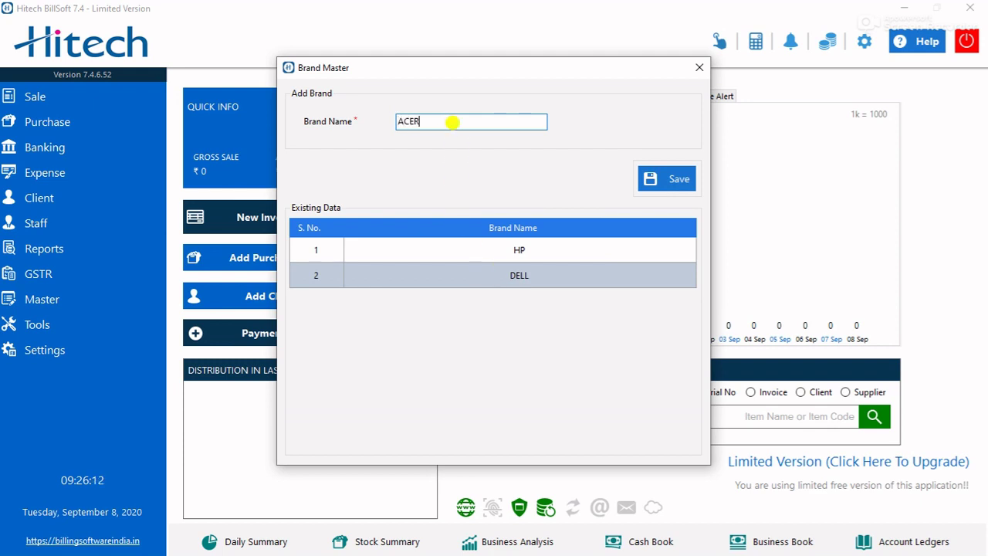
{"action": "left_click", "coordinate": [676, 178]}
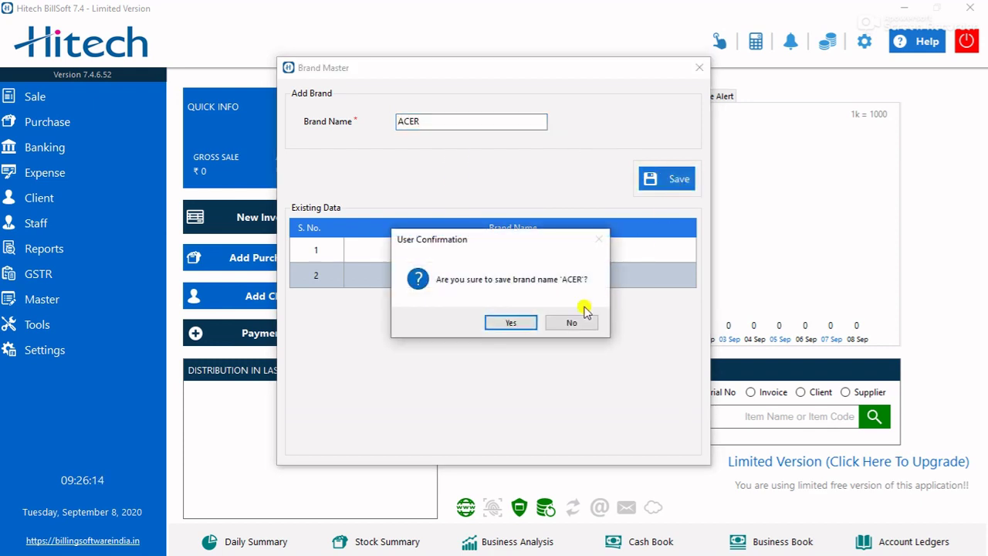
{"action": "left_click", "coordinate": [510, 322]}
{"action": "left_click", "coordinate": [563, 323]}
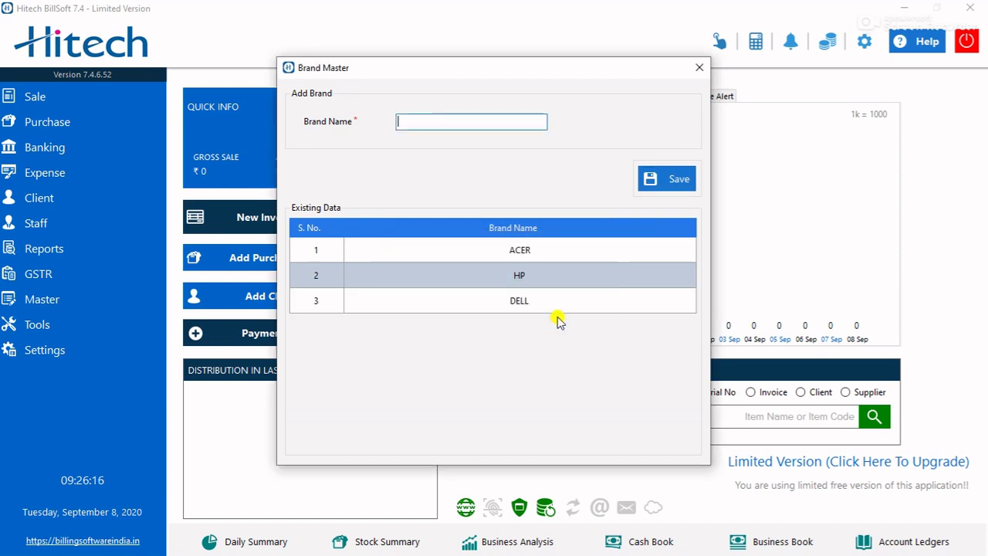
{"action": "left_click", "coordinate": [699, 68]}
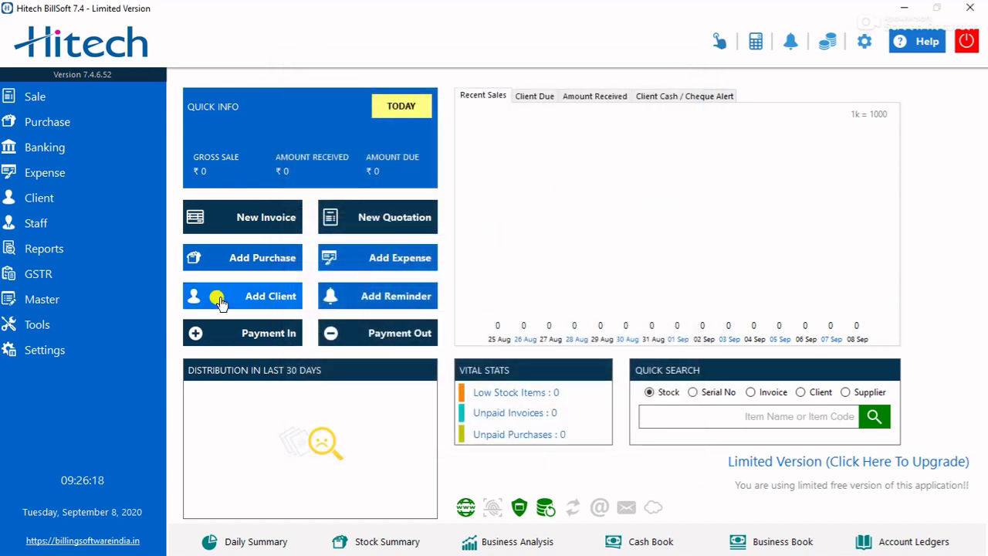
- Start a new product in group LAPTOP, brand DELL, with item code 001
{"action": "left_click", "coordinate": [46, 296]}
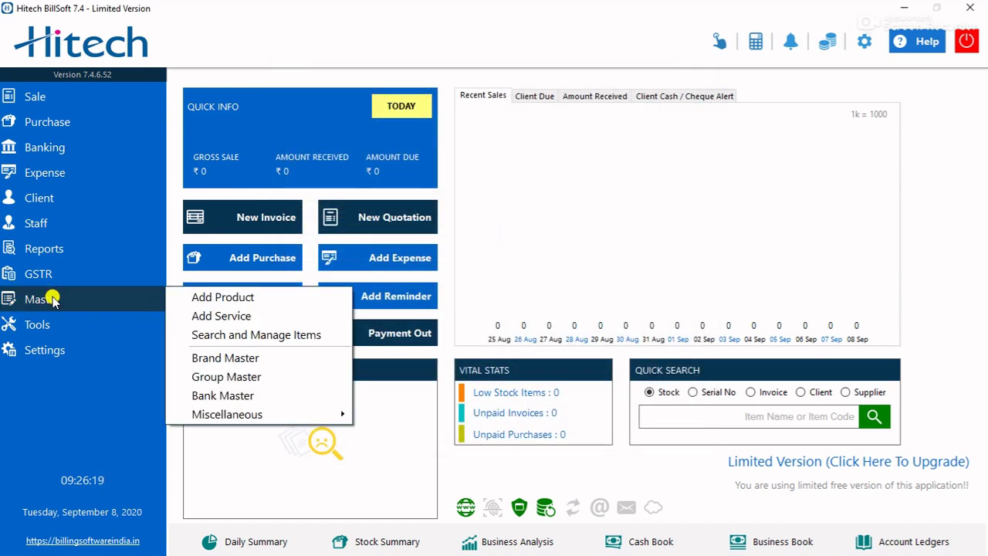
{"action": "left_click", "coordinate": [198, 301]}
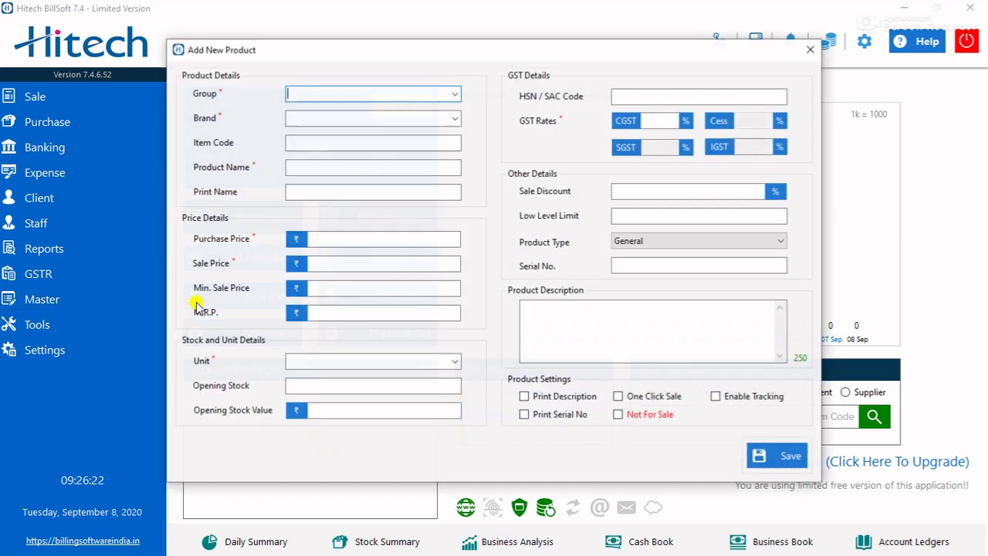
{"action": "left_click", "coordinate": [455, 96]}
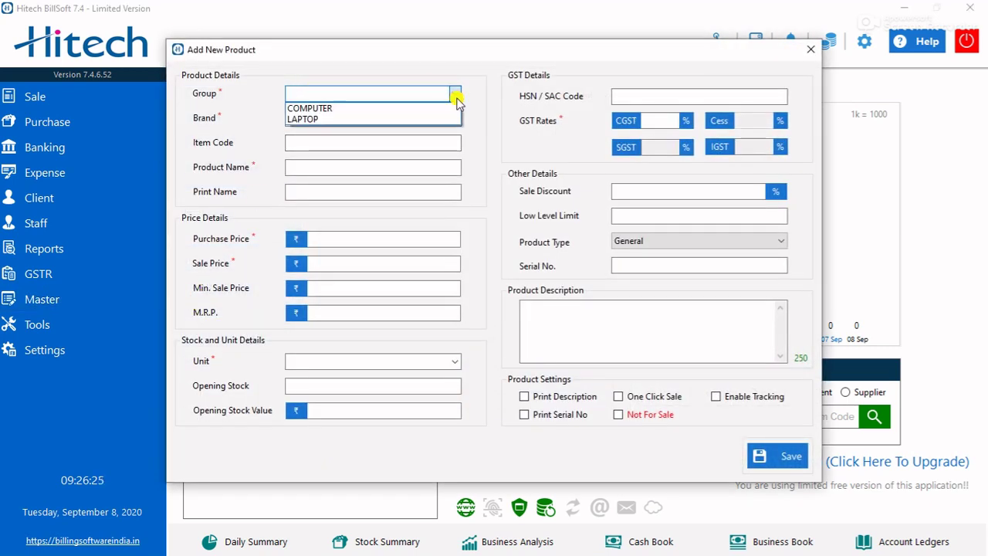
{"action": "left_click", "coordinate": [347, 119]}
{"action": "left_click", "coordinate": [456, 120]}
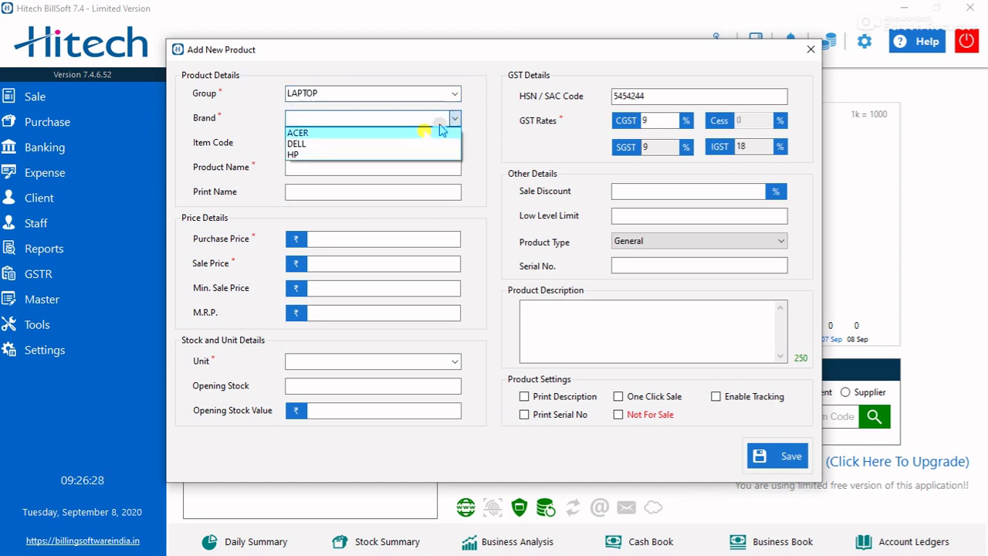
{"action": "left_click", "coordinate": [376, 141]}
{"action": "left_click", "coordinate": [408, 140]}
{"action": "type", "text": "001"}
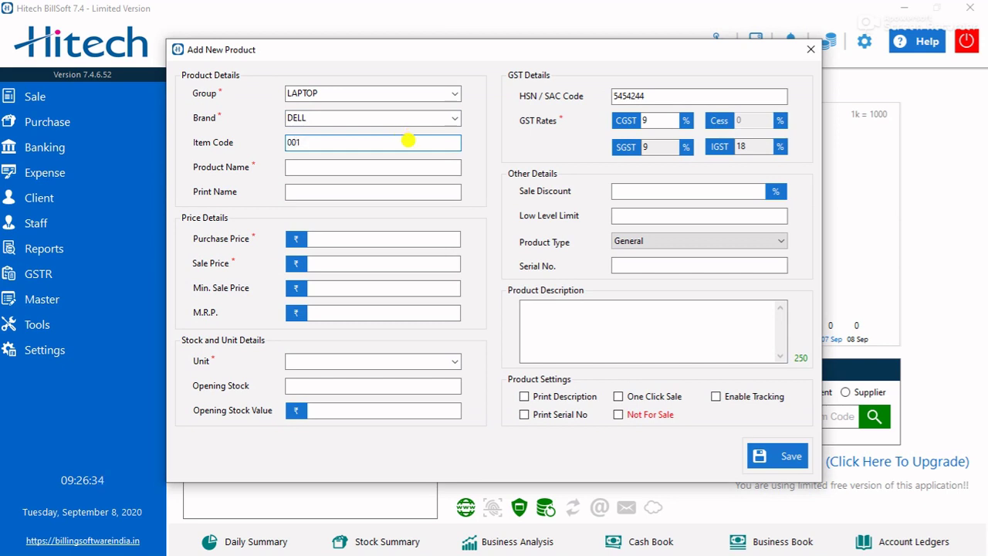
- Name the product 'DELL -I5/4585'
{"action": "left_click", "coordinate": [384, 165]}
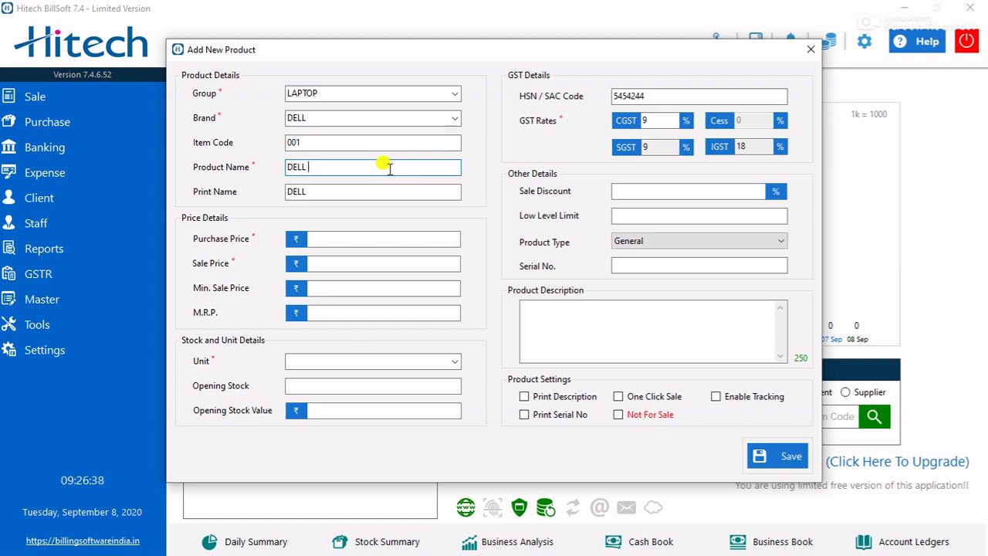
{"action": "type", "text": "-15242"}
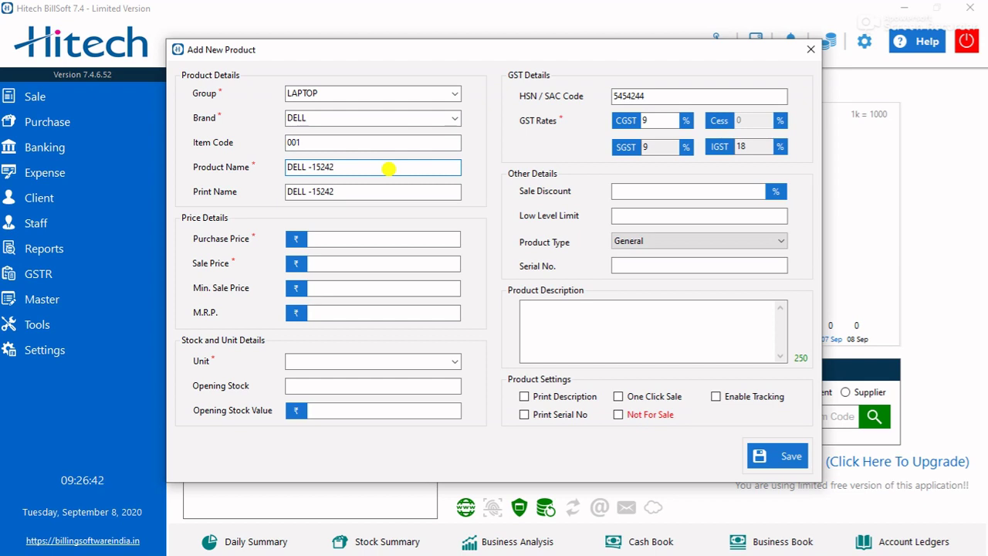
{"action": "key", "text": "BackSpace"}
{"action": "key", "text": "BackSpace"}
{"action": "key", "text": "BackSpace"}
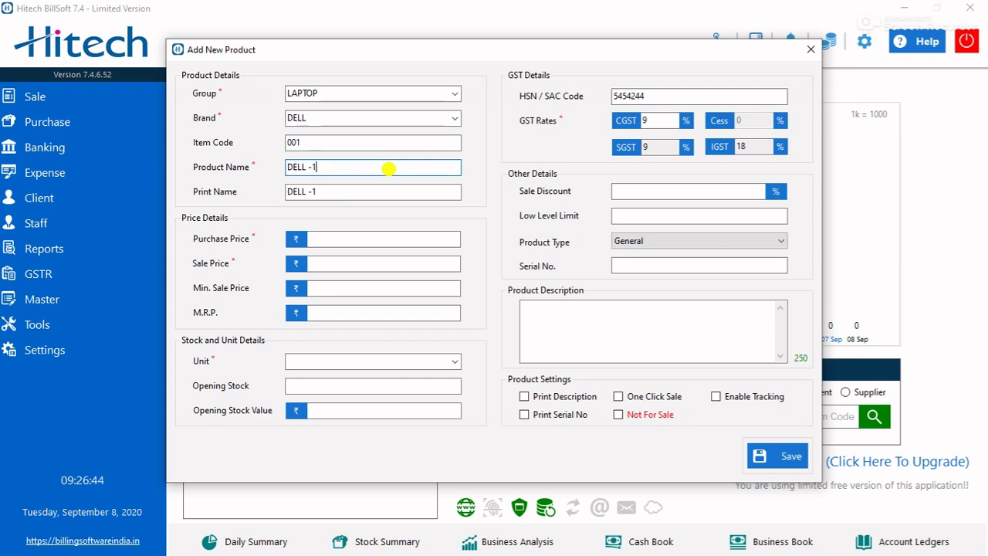
{"action": "key", "text": "BackSpace"}
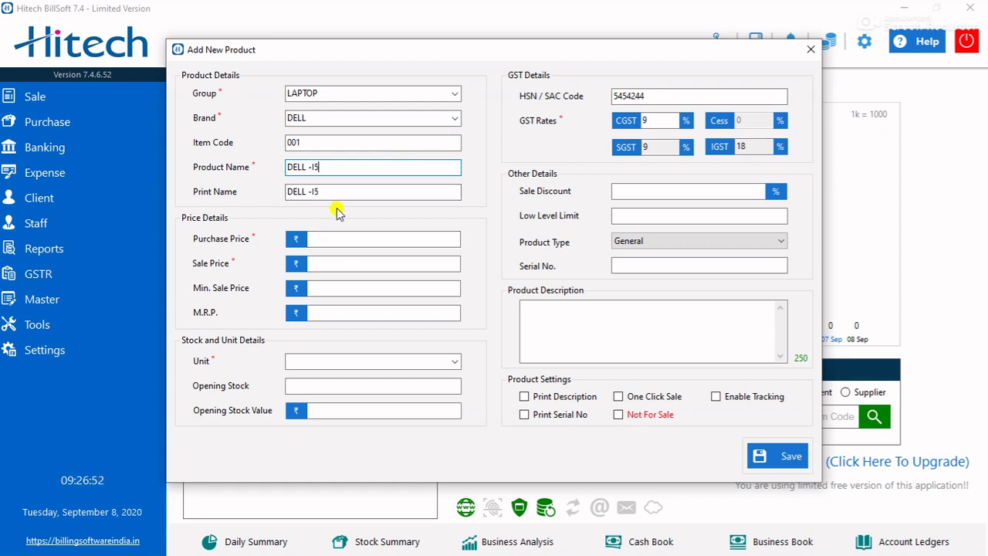
{"action": "type", "text": "/4585"}
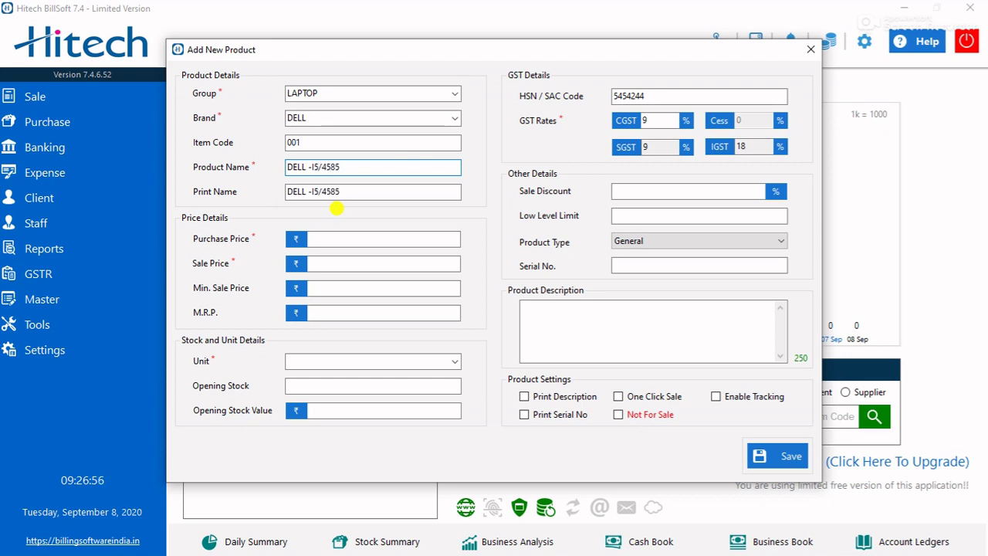
- Set purchase price 15200, sale price 16800 and unit 25
{"action": "left_click", "coordinate": [333, 239]}
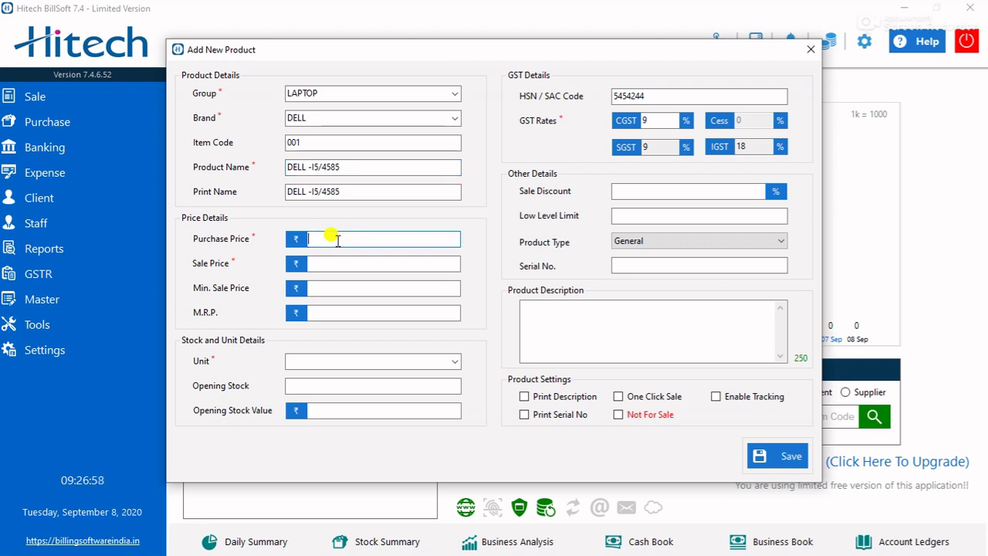
{"action": "type", "text": "150"}
{"action": "key", "text": "BackSpace"}
{"action": "key", "text": "BackSpace"}
{"action": "key", "text": "BackSpace"}
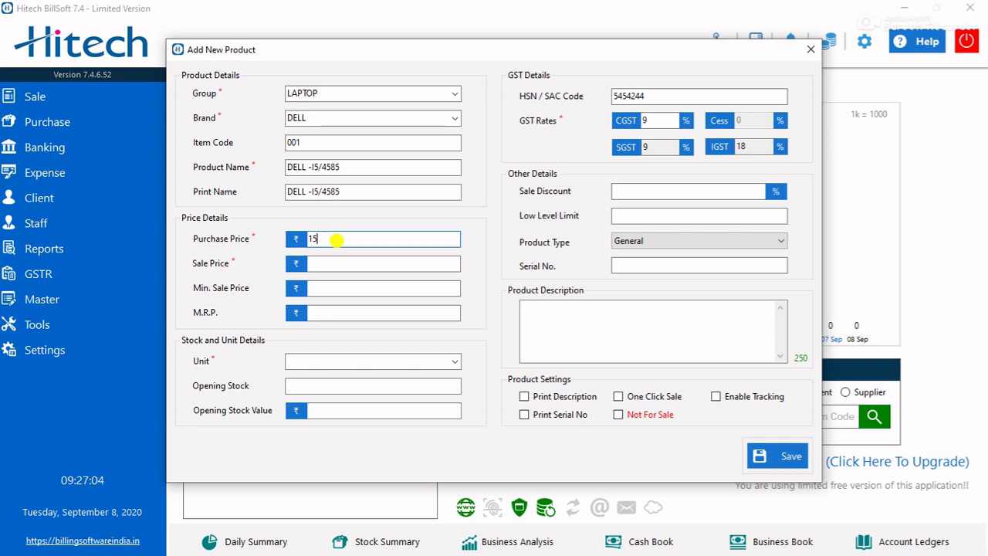
{"action": "type", "text": "200"}
{"action": "key", "text": "Tab"}
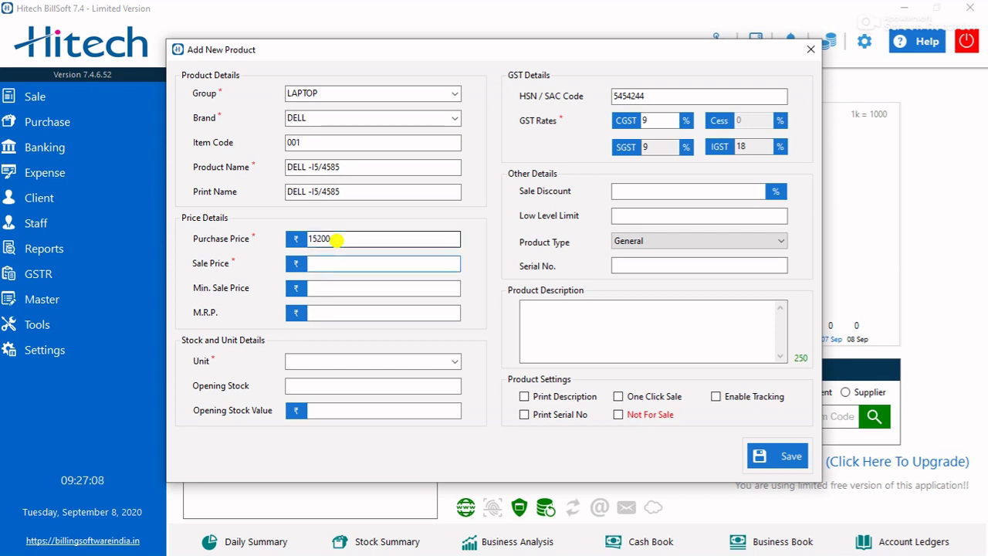
{"action": "type", "text": "168000"}
{"action": "key", "text": "BackSpace"}
{"action": "key", "text": "Tab"}
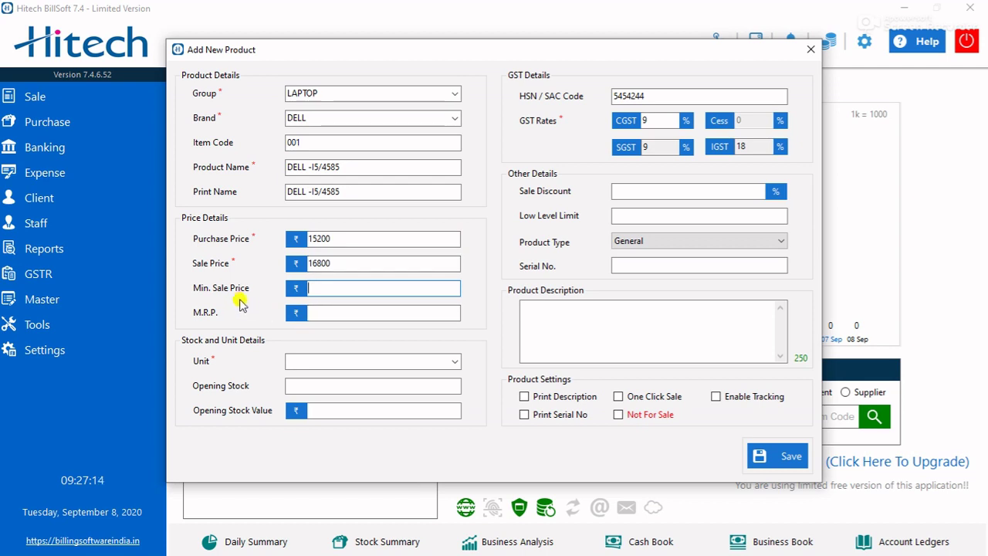
{"action": "left_click", "coordinate": [354, 360]}
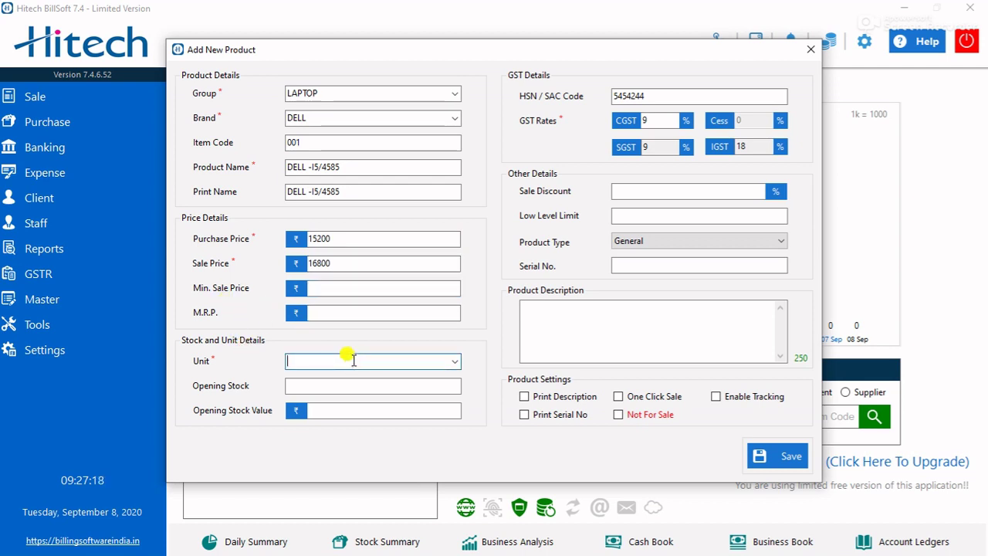
{"action": "type", "text": "25"}
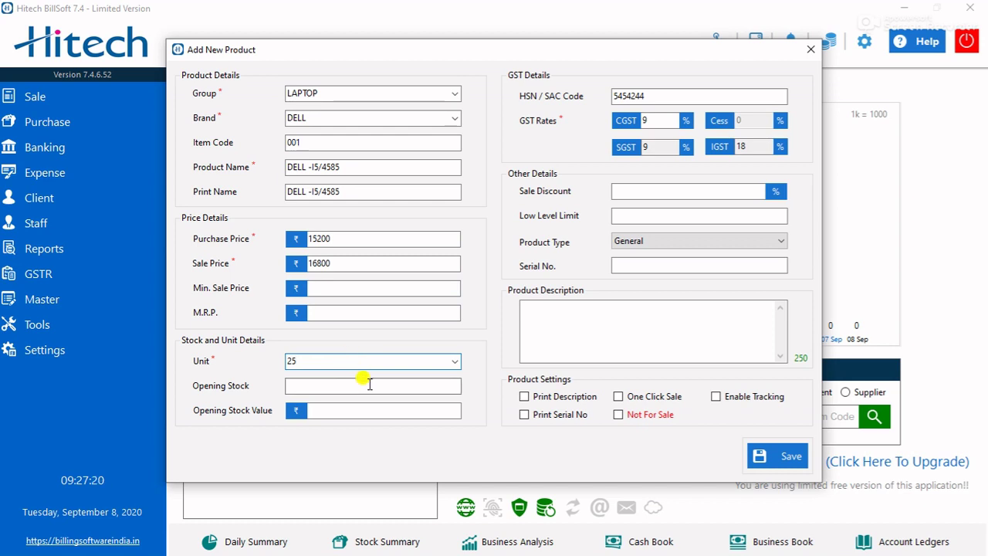
{"action": "left_click", "coordinate": [371, 385]}
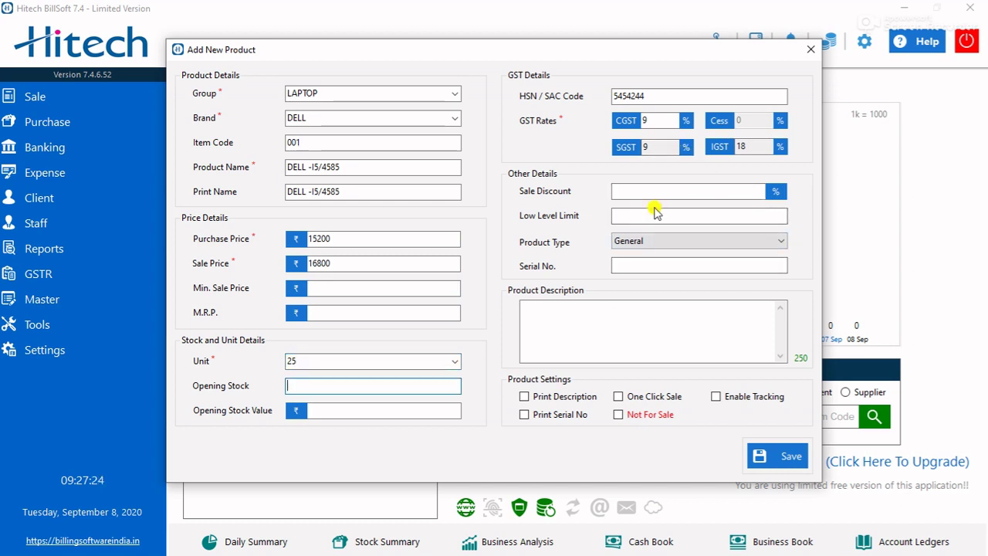
- Keep product type General and enter the description 'i5 1tb hard disk and extra storage'
{"action": "left_click", "coordinate": [698, 245]}
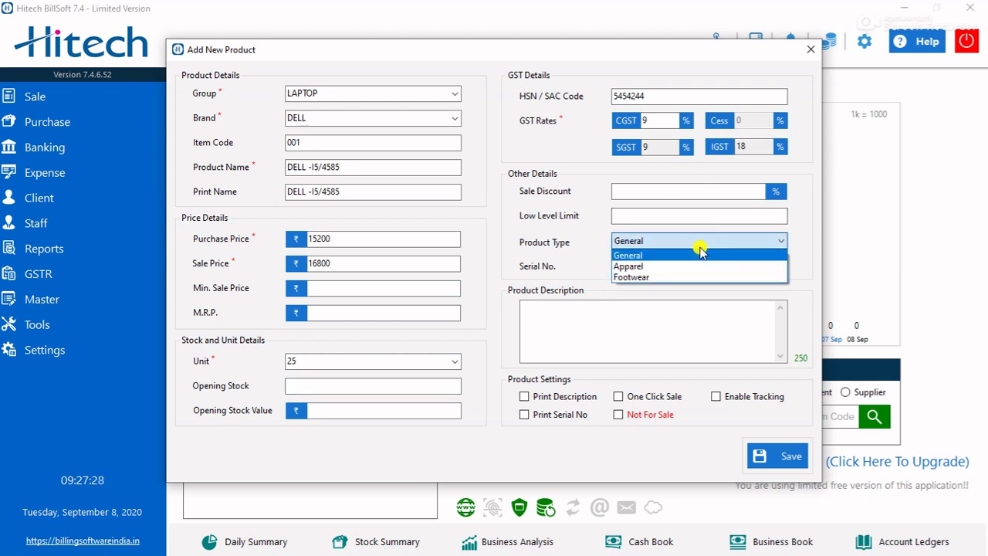
{"action": "left_click", "coordinate": [699, 254]}
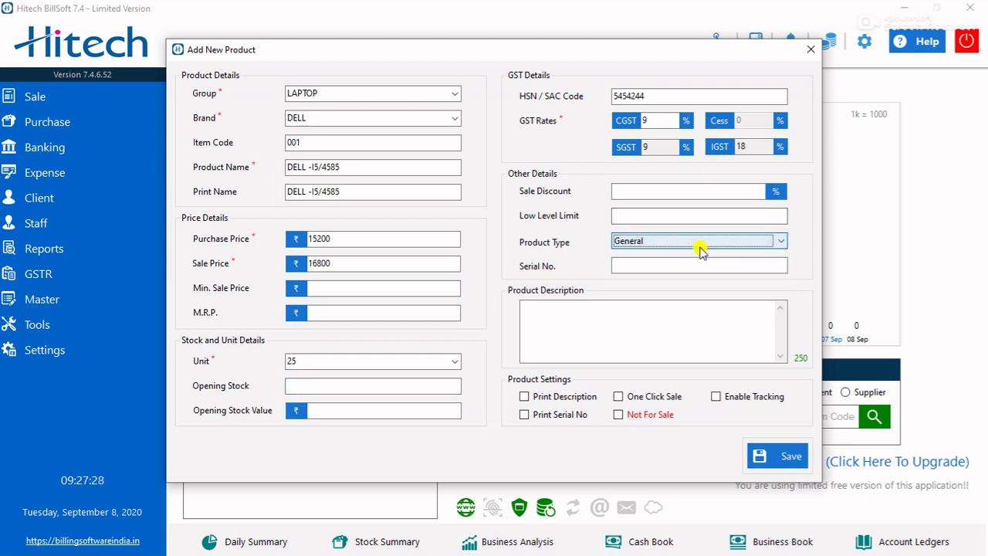
{"action": "left_click", "coordinate": [600, 318]}
{"action": "type", "text": "I5"}
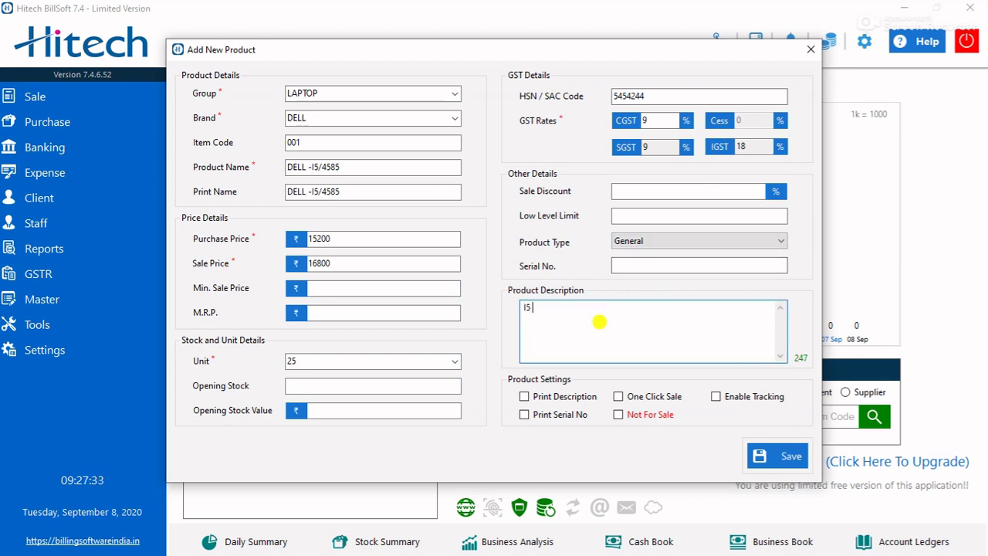
{"action": "key", "text": "BackSpace"}
{"action": "key", "text": "BackSpace"}
{"action": "key", "text": "BackSpace"}
{"action": "type", "text": "i5"}
{"action": "type", "text": " 1"}
{"action": "type", "text": "tab"}
{"action": "key", "text": "BackSpace"}
{"action": "key", "text": "BackSpace"}
{"action": "type", "text": "b hard"}
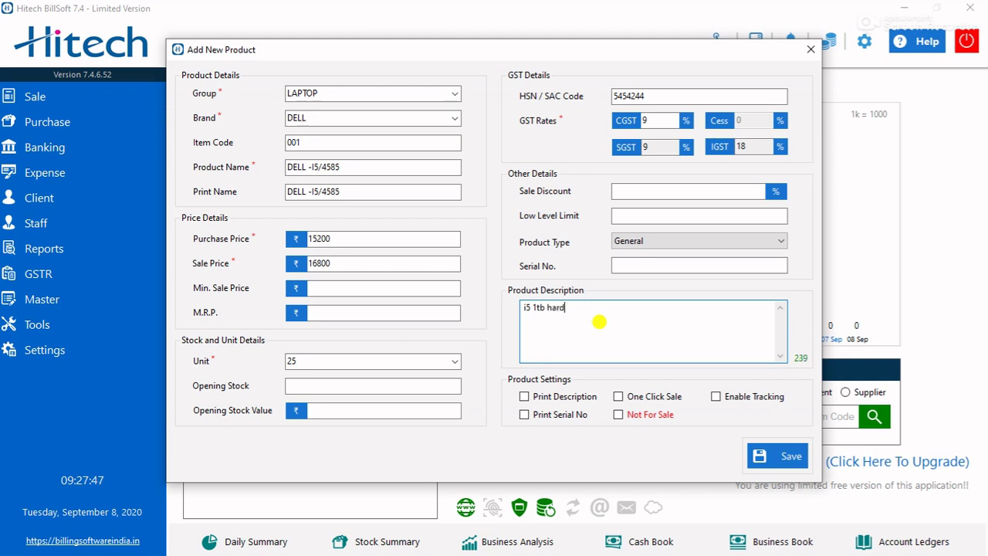
{"action": "type", "text": " disk"}
{"action": "key", "text": "Return"}
{"action": "type", "text": "and extra storage"}
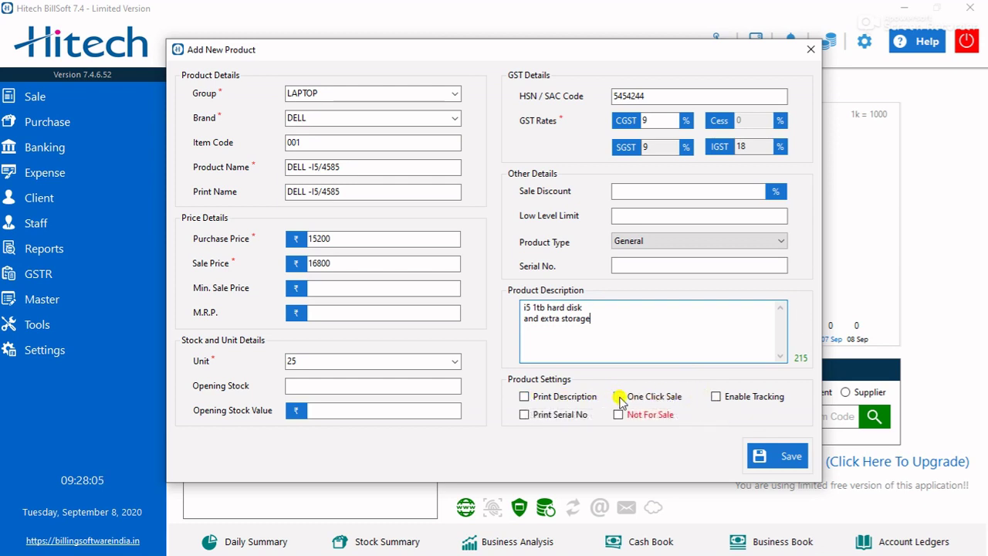
- Save DELL -I5/4585 as a new product and confirm the addition
{"action": "left_click", "coordinate": [778, 459]}
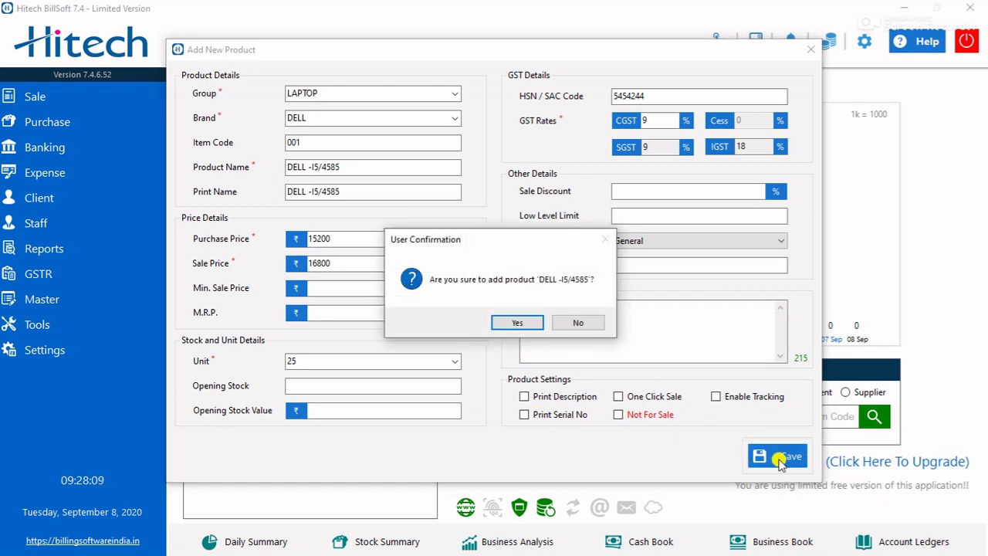
{"action": "left_click", "coordinate": [523, 328]}
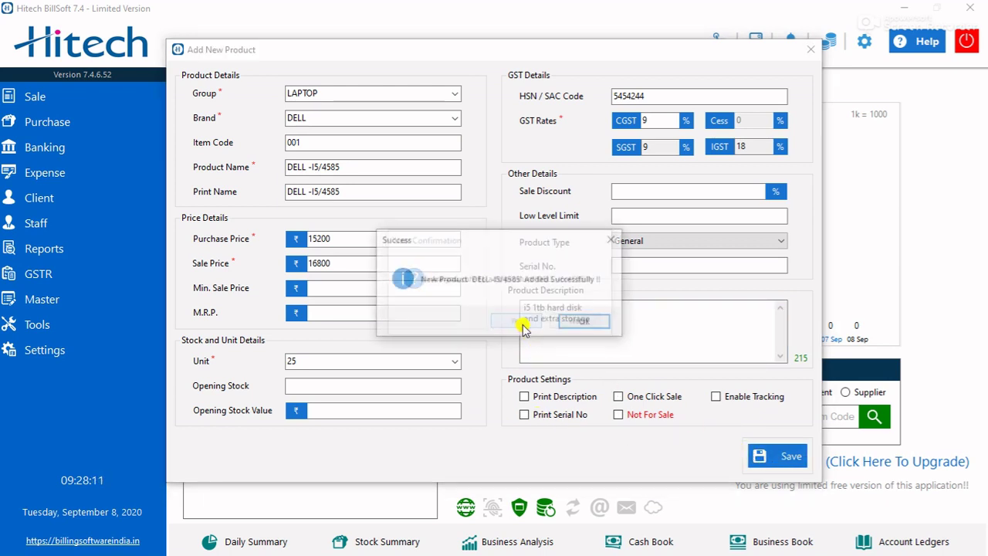
{"action": "left_click", "coordinate": [591, 326]}
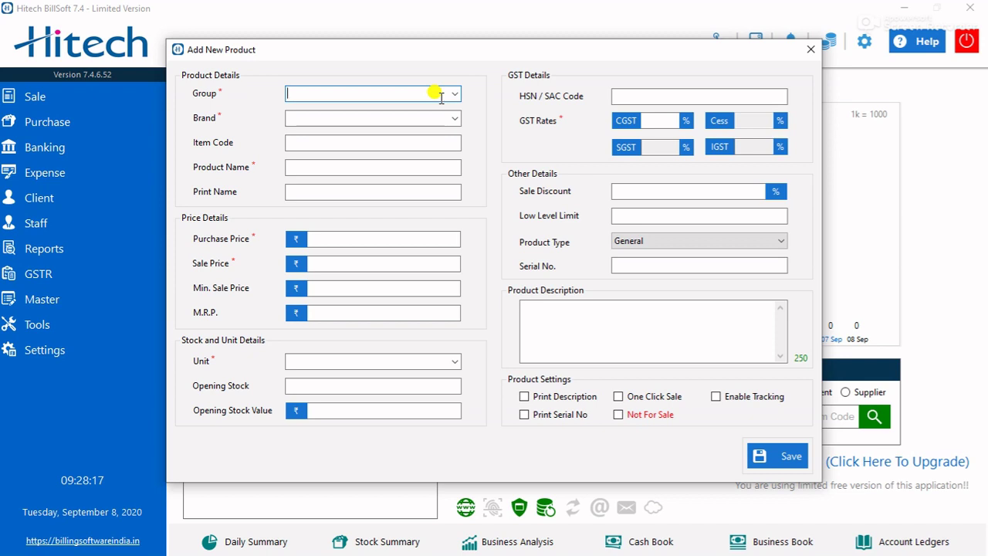
- Create a COMPUTER product from brand HP with item code 002 named 'HP -002'
{"action": "left_click", "coordinate": [454, 94]}
{"action": "left_click", "coordinate": [375, 108]}
{"action": "left_click", "coordinate": [360, 116]}
{"action": "left_click", "coordinate": [453, 119]}
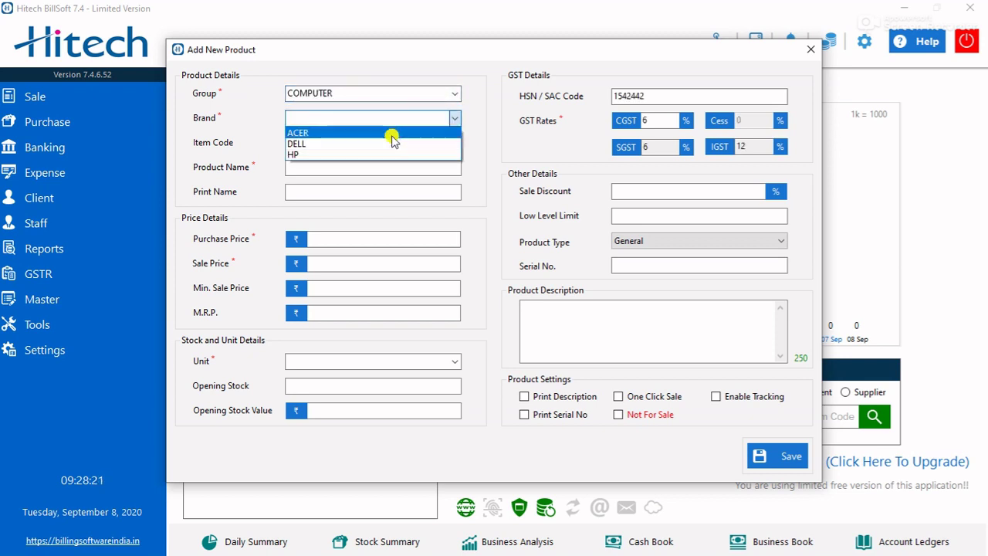
{"action": "left_click", "coordinate": [372, 154]}
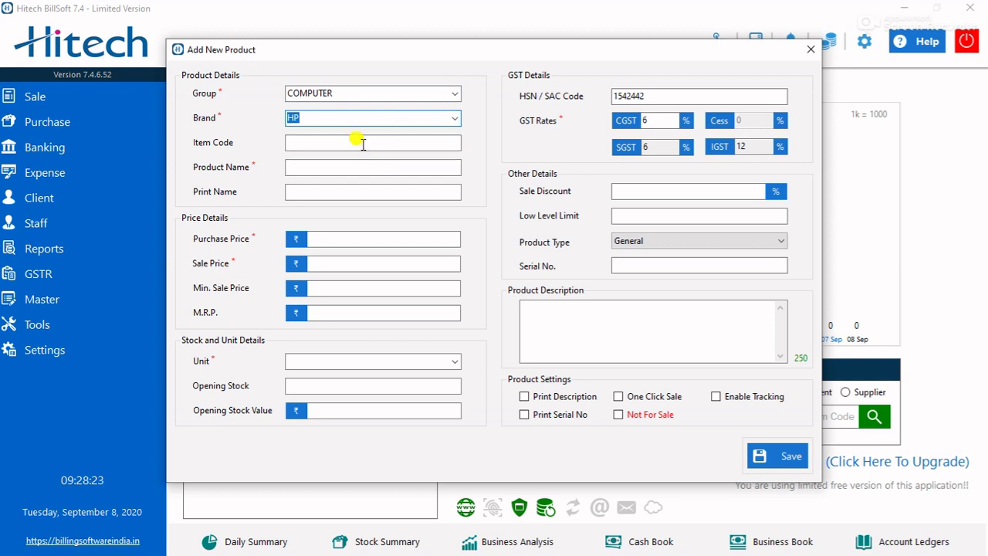
{"action": "left_click", "coordinate": [356, 140]}
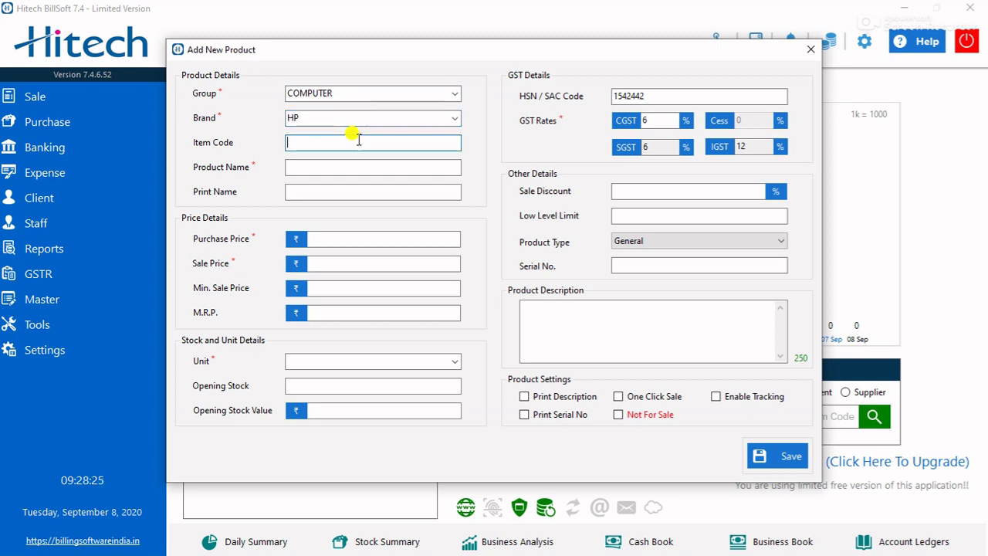
{"action": "type", "text": "00"}
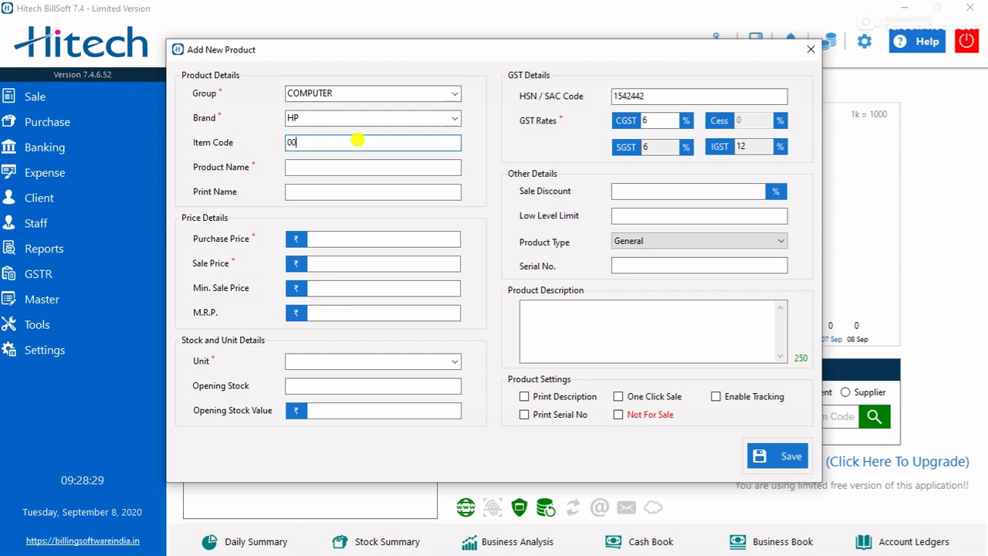
{"action": "type", "text": "2"}
{"action": "key", "text": "Tab"}
{"action": "type", "text": "HP "}
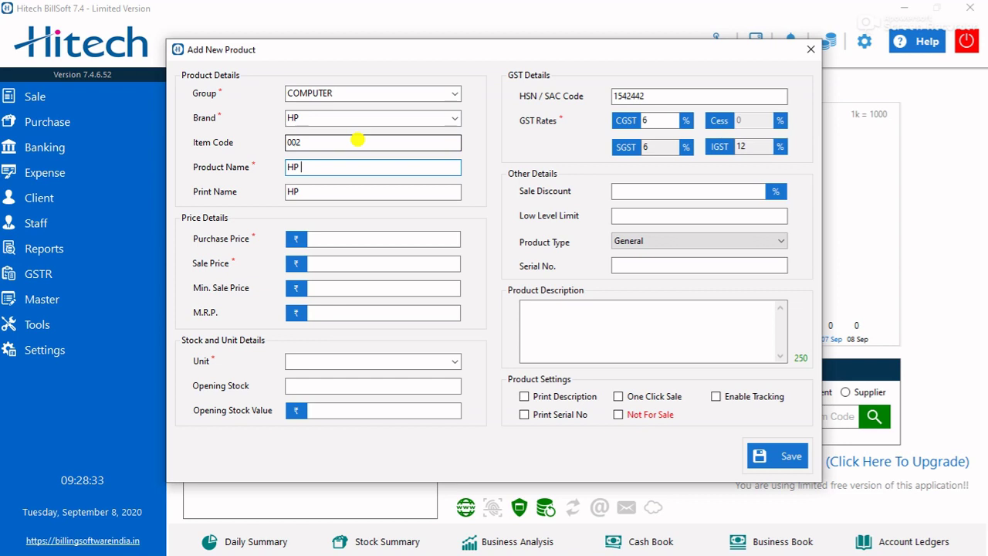
{"action": "type", "text": "-002"}
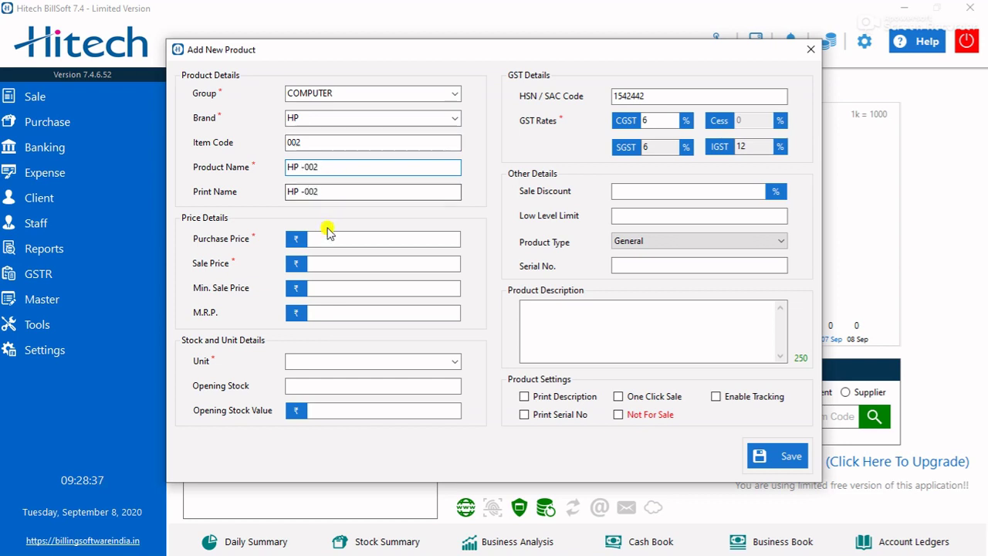
- Enter purchase price 18000 and sale price 19500
{"action": "left_click", "coordinate": [328, 239]}
{"action": "type", "text": "1"}
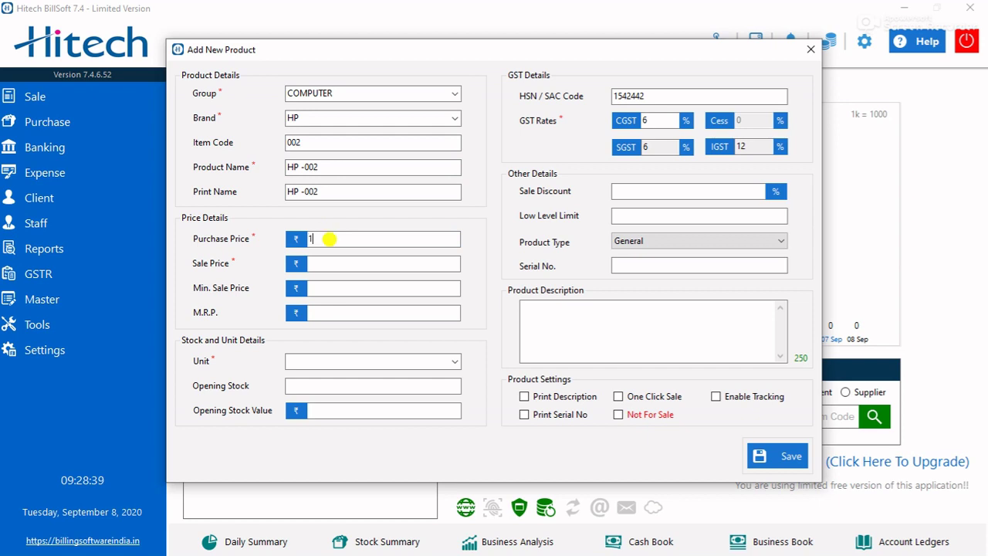
{"action": "type", "text": "8000"}
{"action": "key", "text": "Tab"}
{"action": "type", "text": "195"}
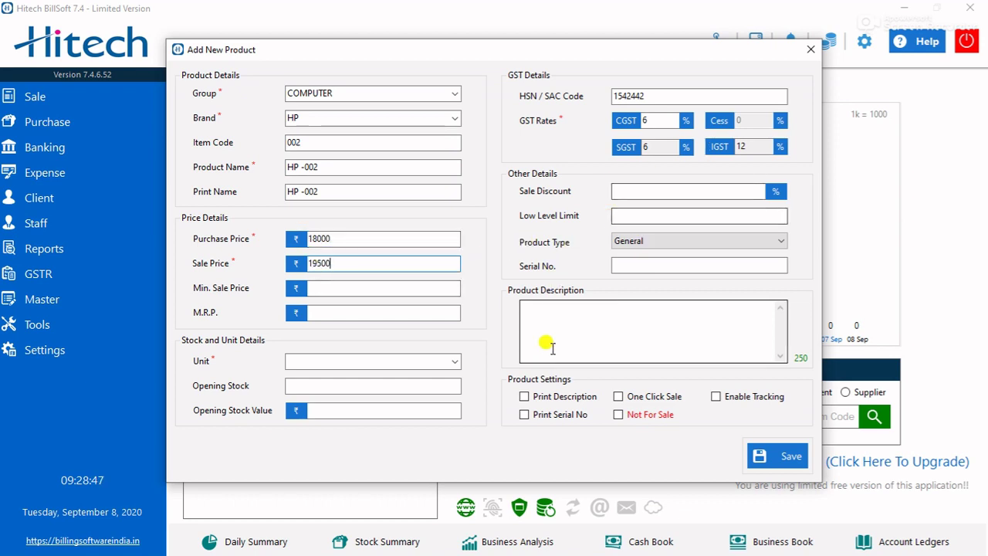
- Set unit 26 and the description 'i7 9th generation with 1tb hard disk'
{"action": "left_click", "coordinate": [351, 361]}
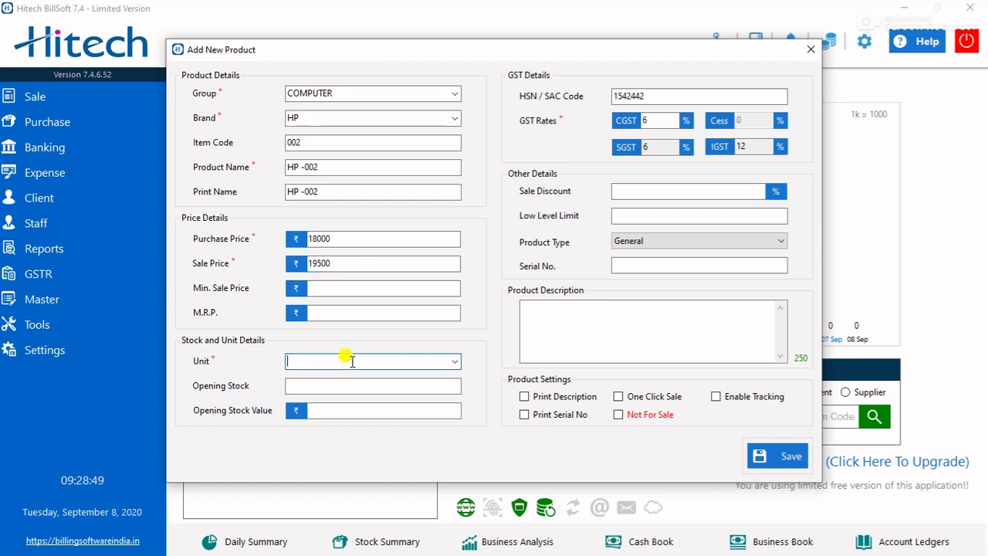
{"action": "type", "text": "26"}
{"action": "left_click", "coordinate": [634, 324]}
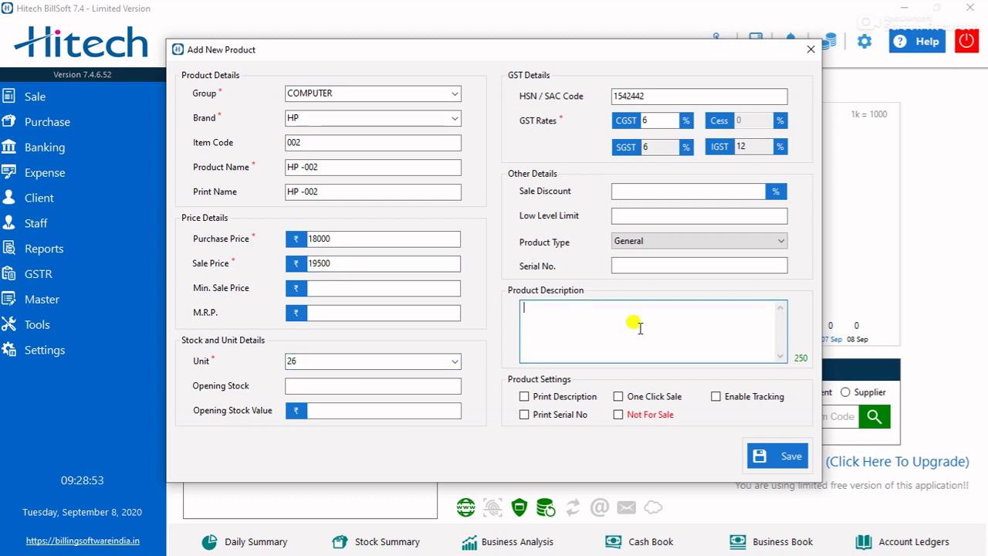
{"action": "type", "text": "i"}
{"action": "key", "text": "BackSpace"}
{"action": "type", "text": "9"}
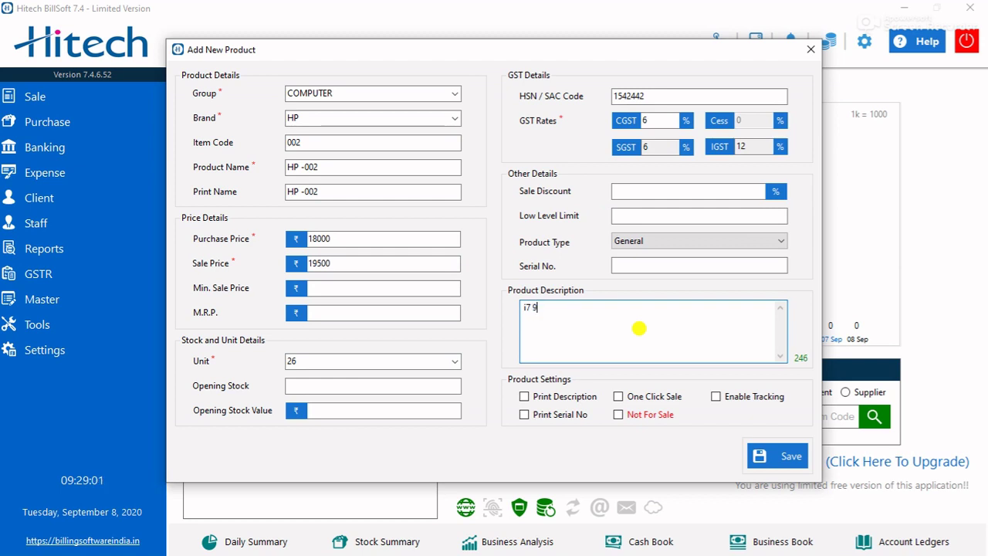
{"action": "type", "text": "th generation with"}
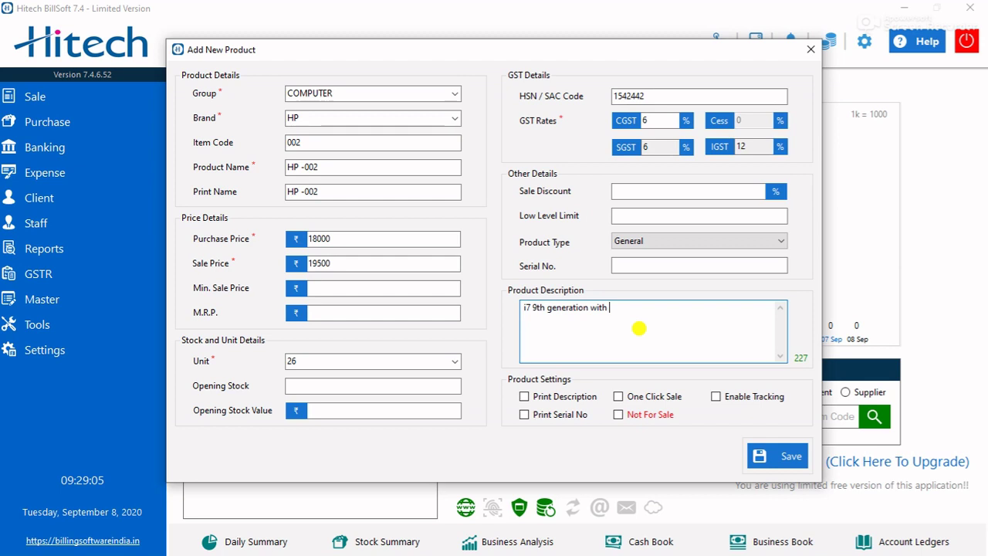
{"action": "type", "text": " 1tb hard disk"}
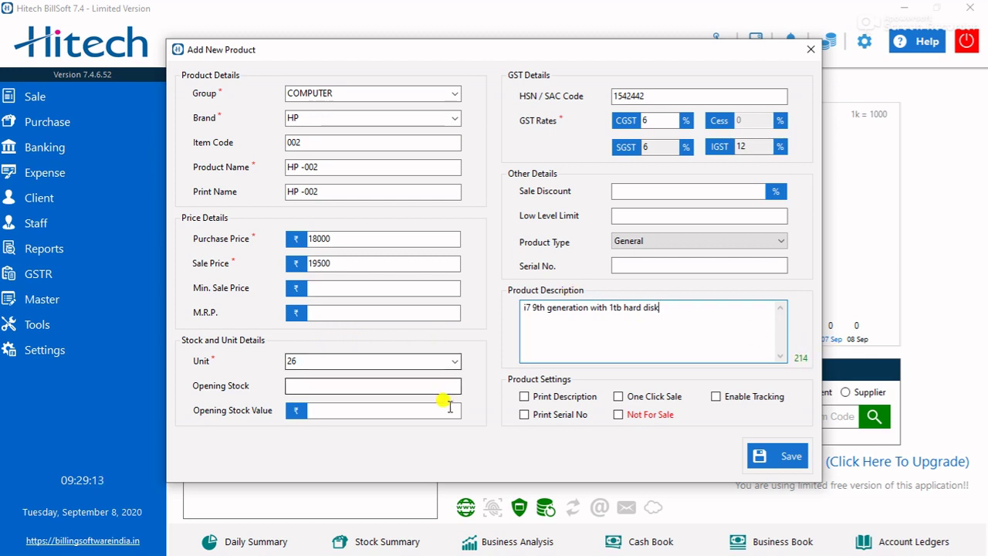
- Save the HP -002 product, confirm it, and close the Add New Product form
{"action": "left_click", "coordinate": [782, 457]}
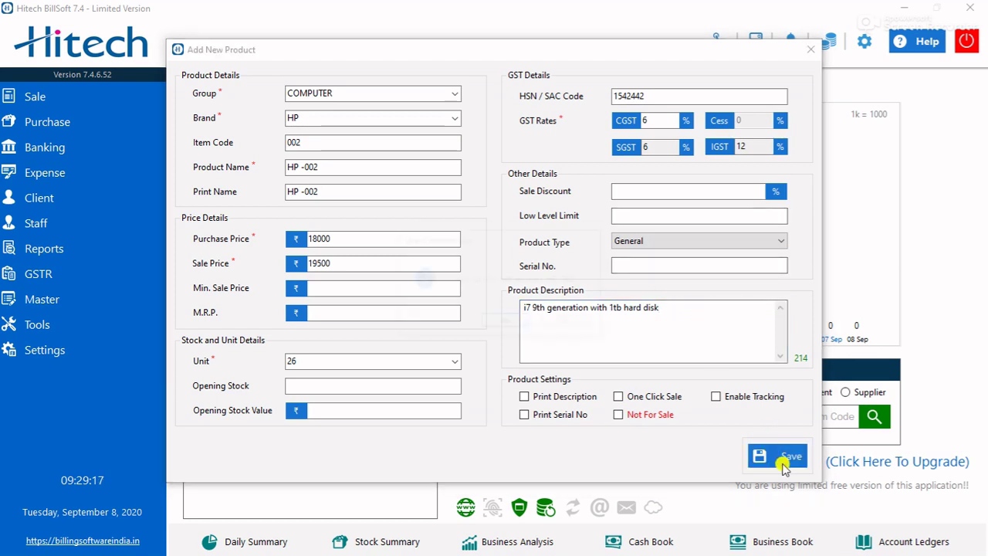
{"action": "left_click", "coordinate": [507, 322]}
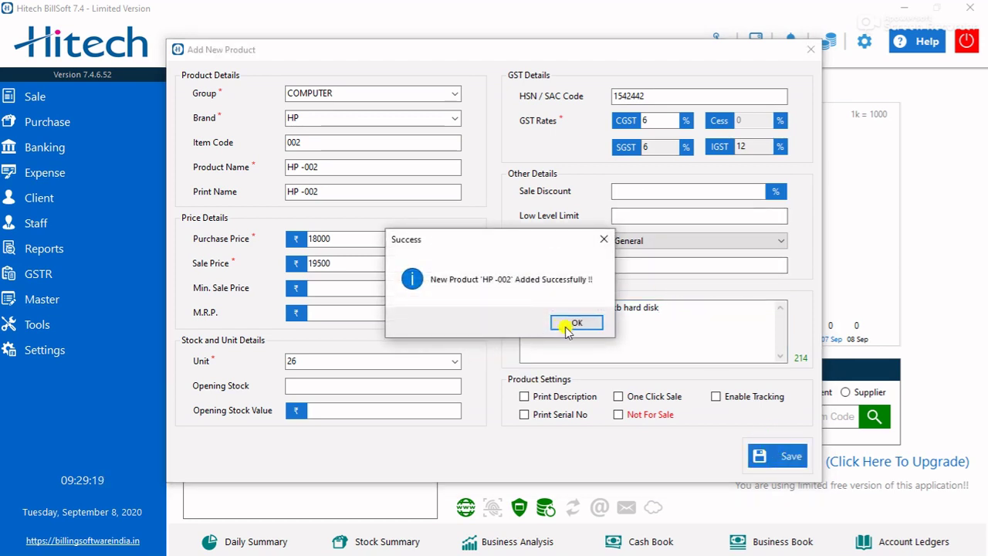
{"action": "left_click", "coordinate": [561, 325]}
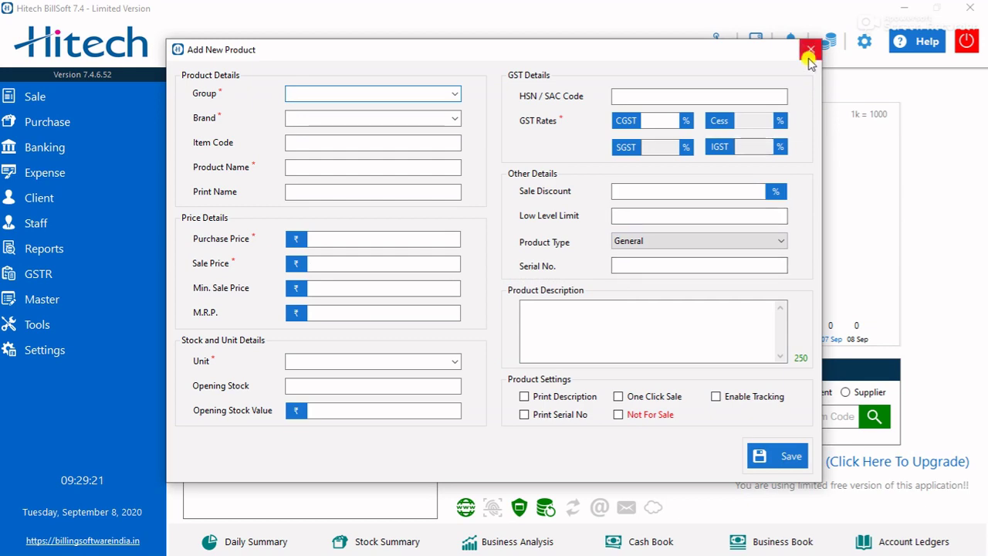
{"action": "left_click", "coordinate": [810, 51]}
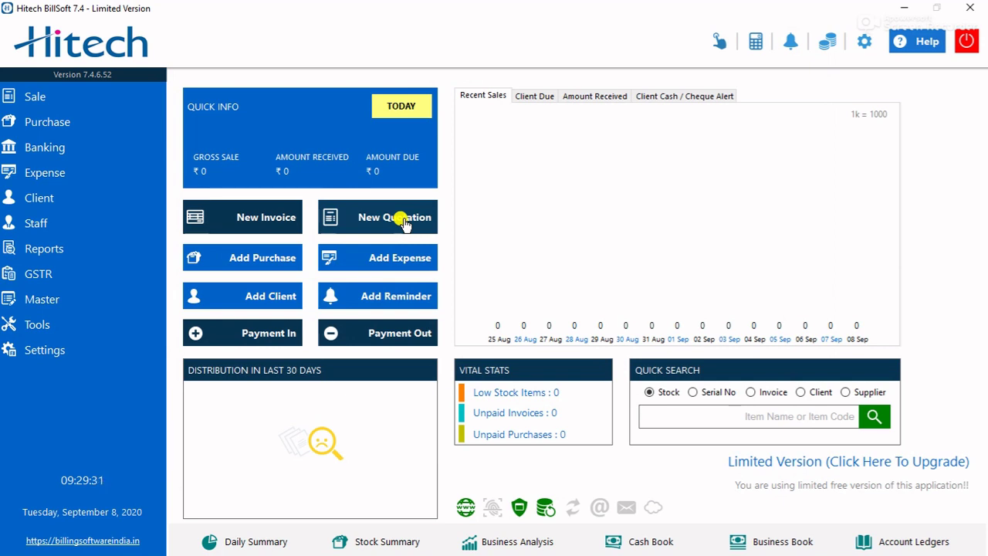
- Begin a new quotation and fill in the customer's contact number, name and address
{"action": "left_click", "coordinate": [404, 223]}
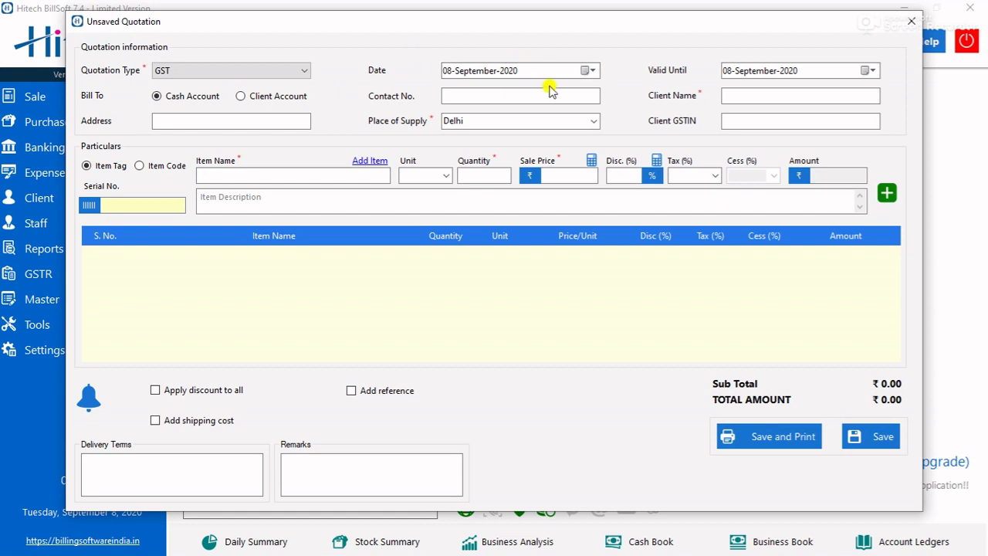
{"action": "left_click", "coordinate": [450, 95]}
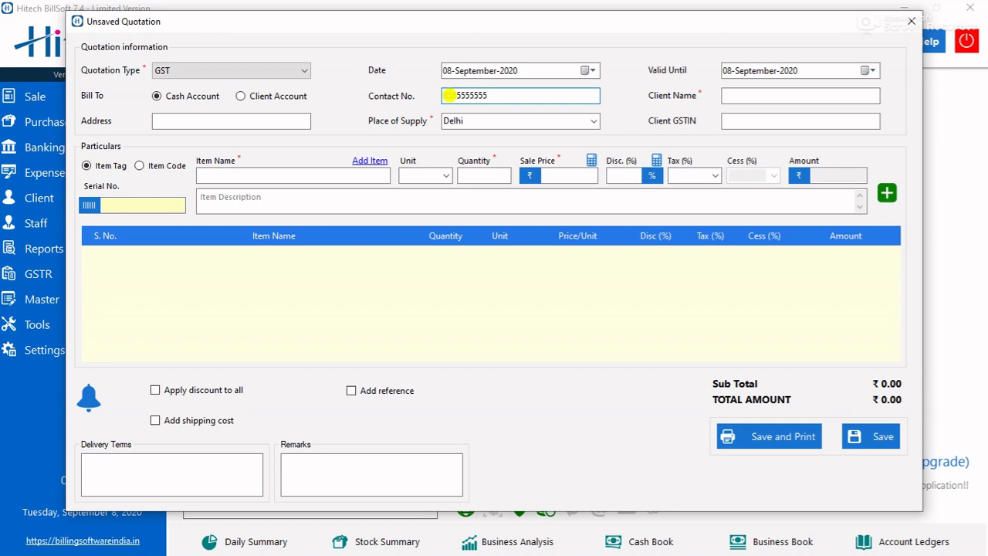
{"action": "left_click", "coordinate": [747, 97]}
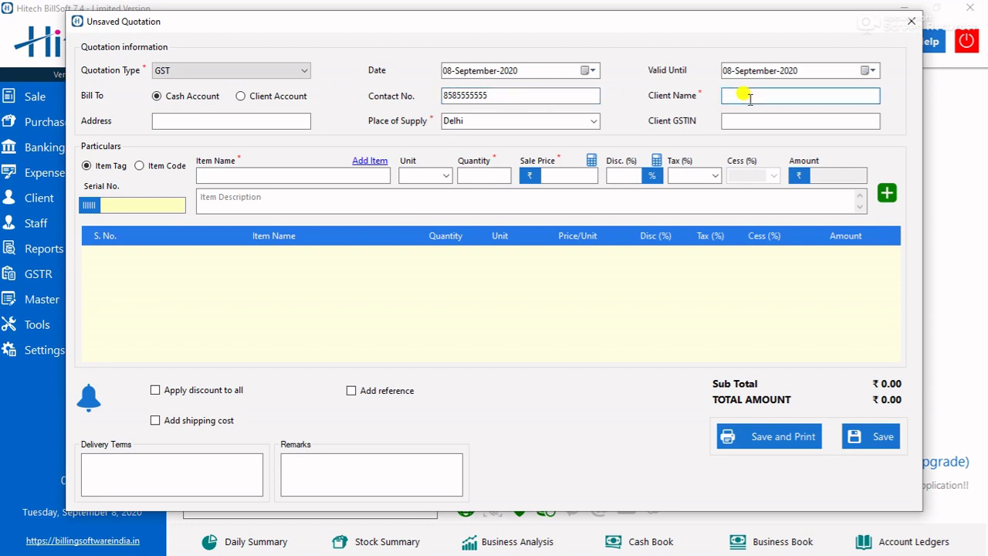
{"action": "type", "text": "a"}
{"action": "left_click", "coordinate": [275, 122]}
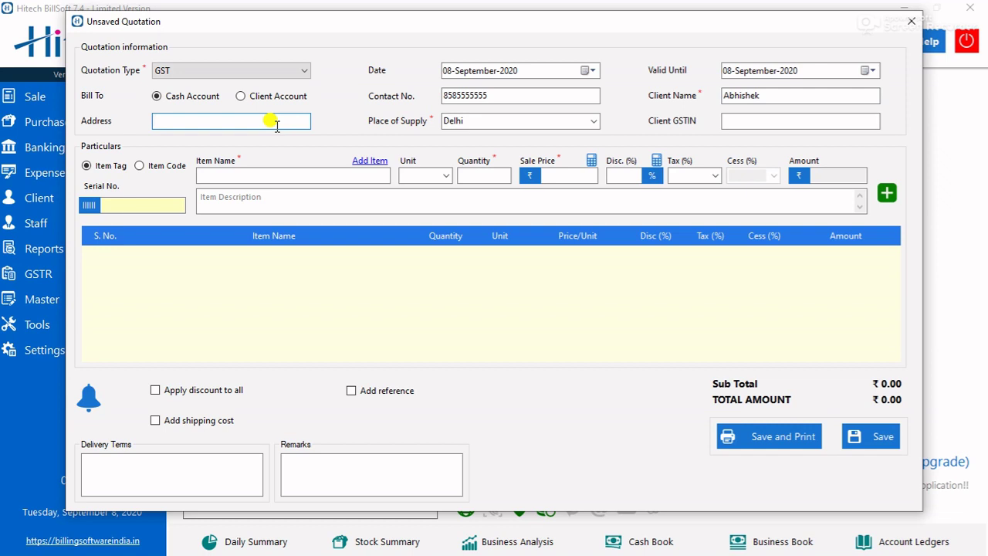
{"action": "type", "text": "Moti Nagar"}
{"action": "left_click", "coordinate": [733, 118]}
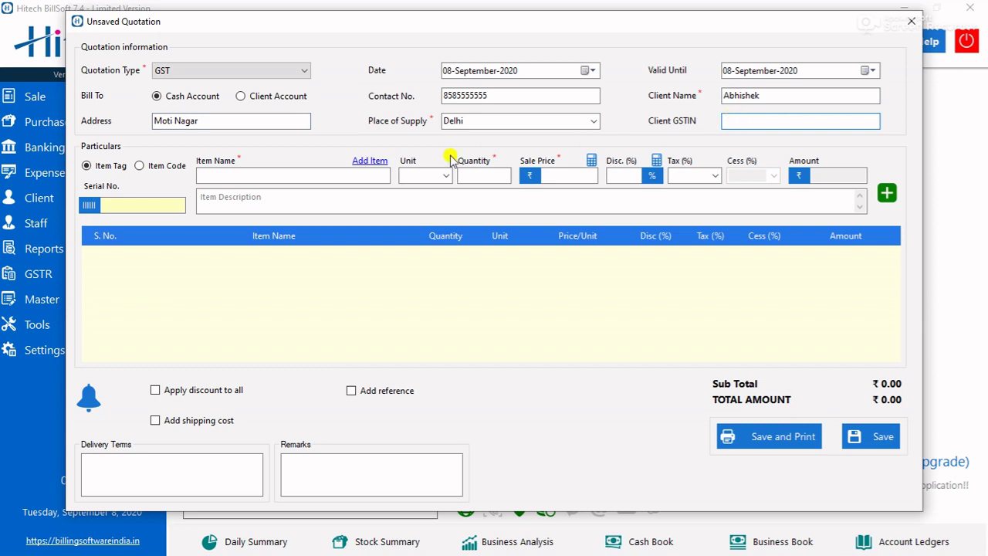
{"action": "left_click", "coordinate": [268, 175]}
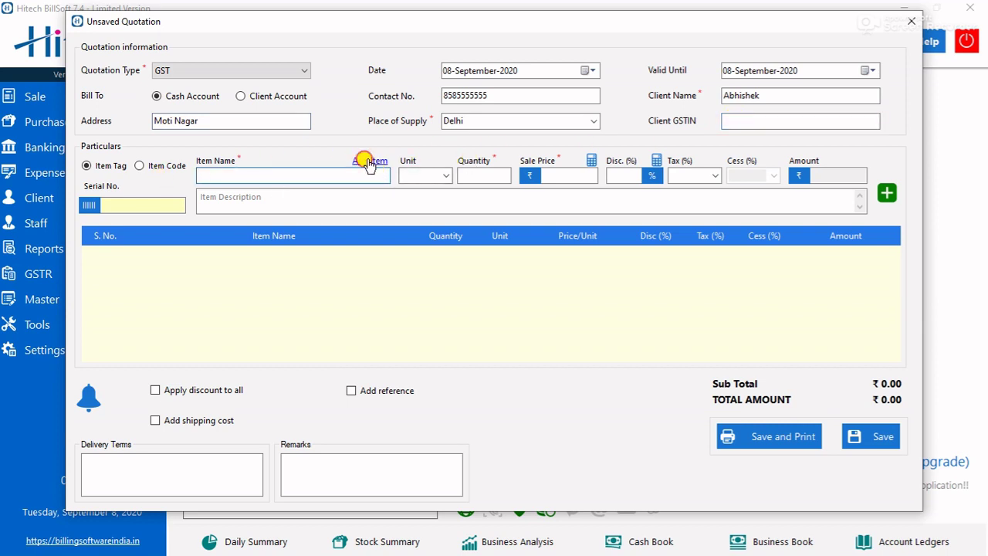
{"action": "left_click", "coordinate": [370, 161]}
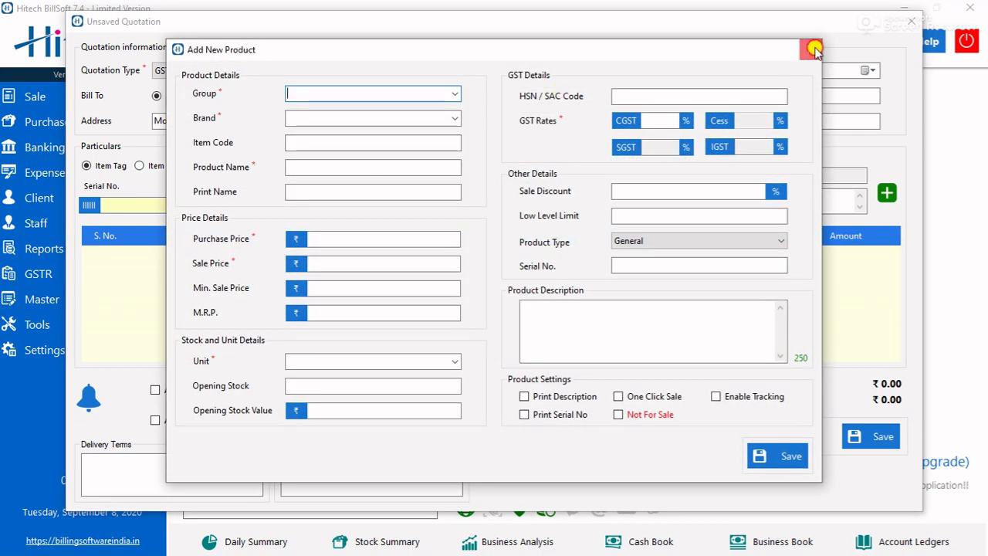
- Add one DELL -I5/4585 laptop at ₹16,800.00 and save Quotation 001
{"action": "left_click", "coordinate": [809, 48]}
{"action": "type", "text": "s"}
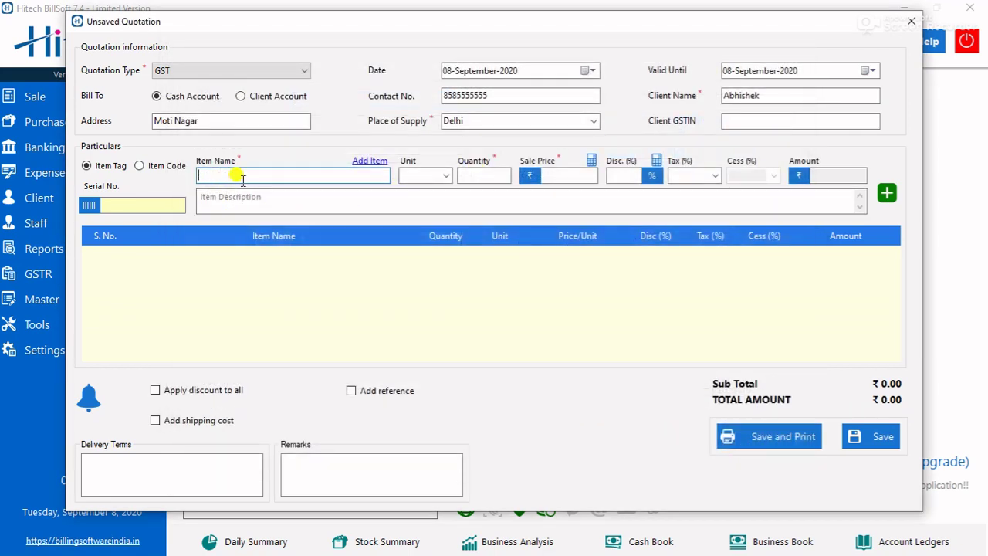
{"action": "type", "text": "d"}
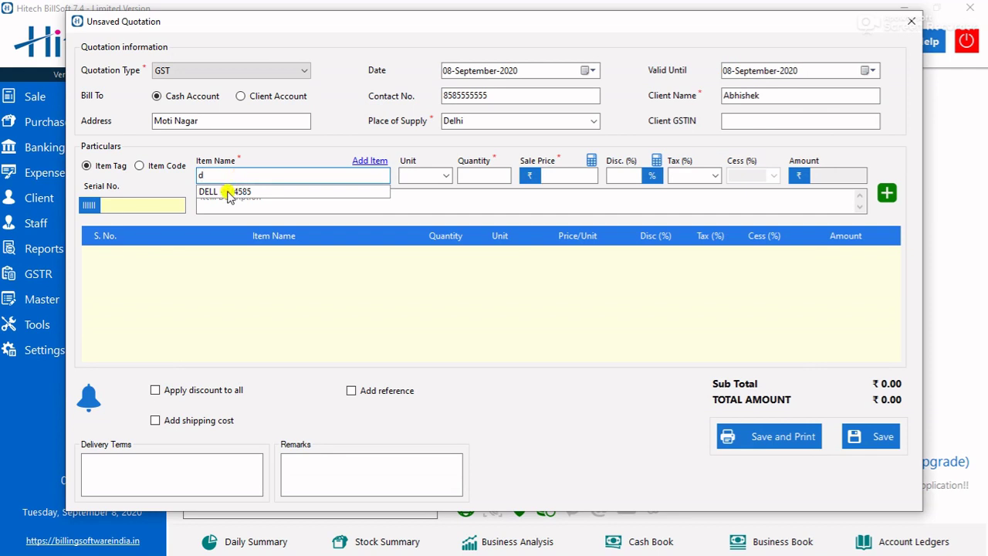
{"action": "left_click", "coordinate": [229, 192]}
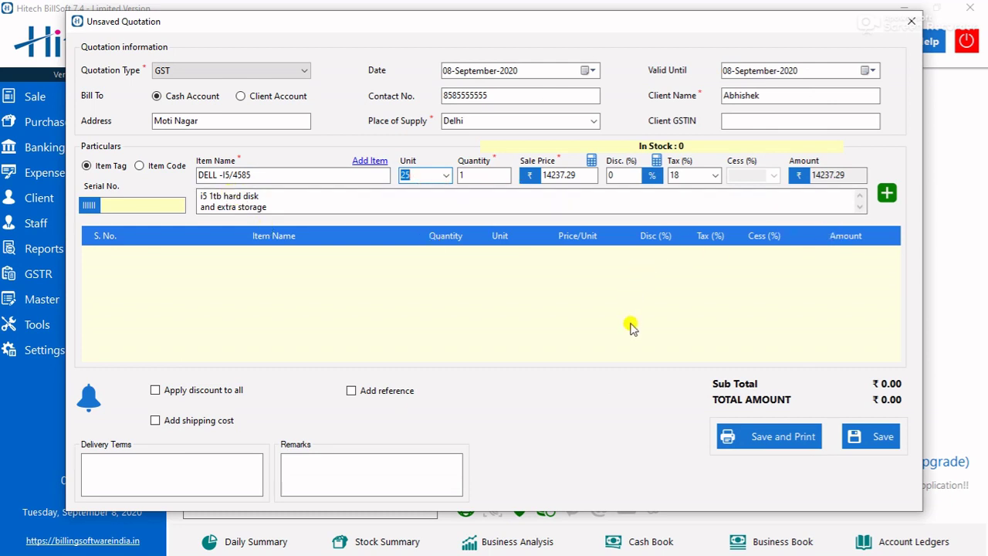
{"action": "left_click", "coordinate": [891, 199]}
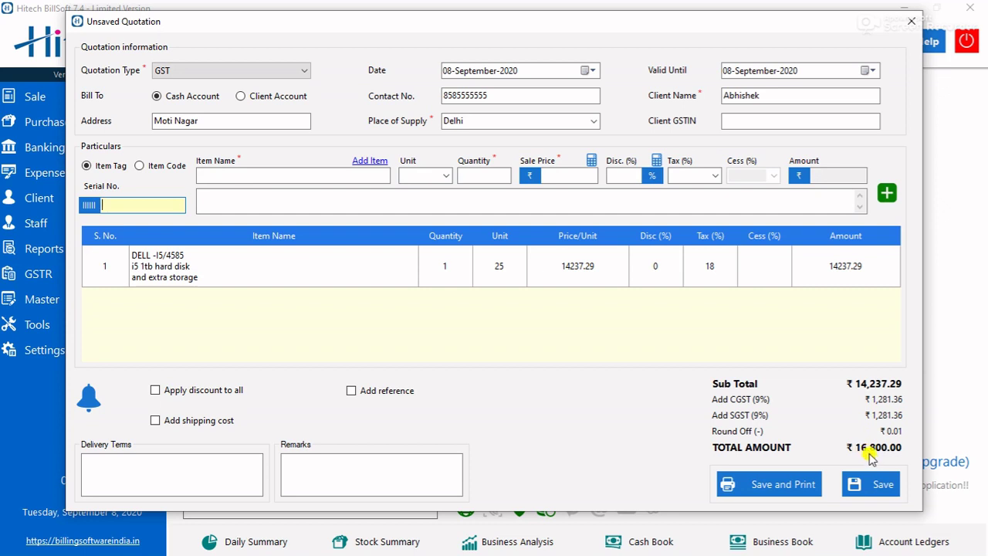
{"action": "left_click", "coordinate": [780, 494]}
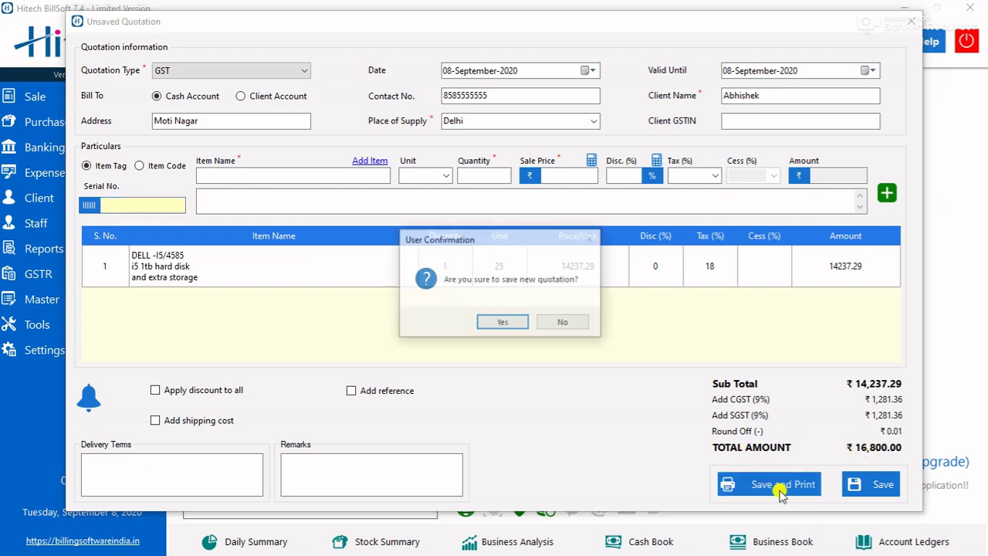
{"action": "left_click", "coordinate": [502, 324]}
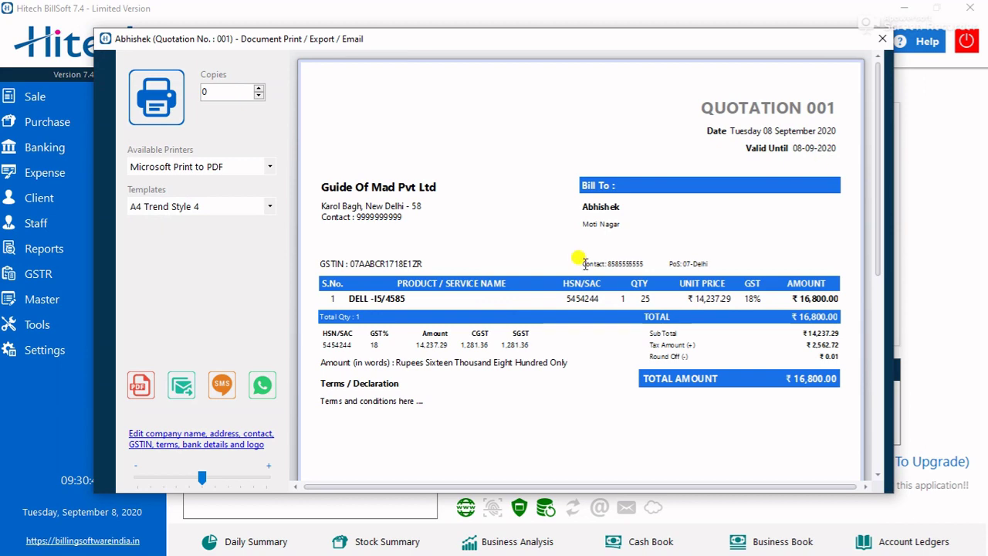
- Review the Quotation 001 print preview and set Copies to 2
{"action": "scroll", "coordinate": [584, 266], "scroll_direction": "down", "scroll_amount": 3}
{"action": "scroll", "coordinate": [584, 269], "scroll_direction": "up", "scroll_amount": 3}
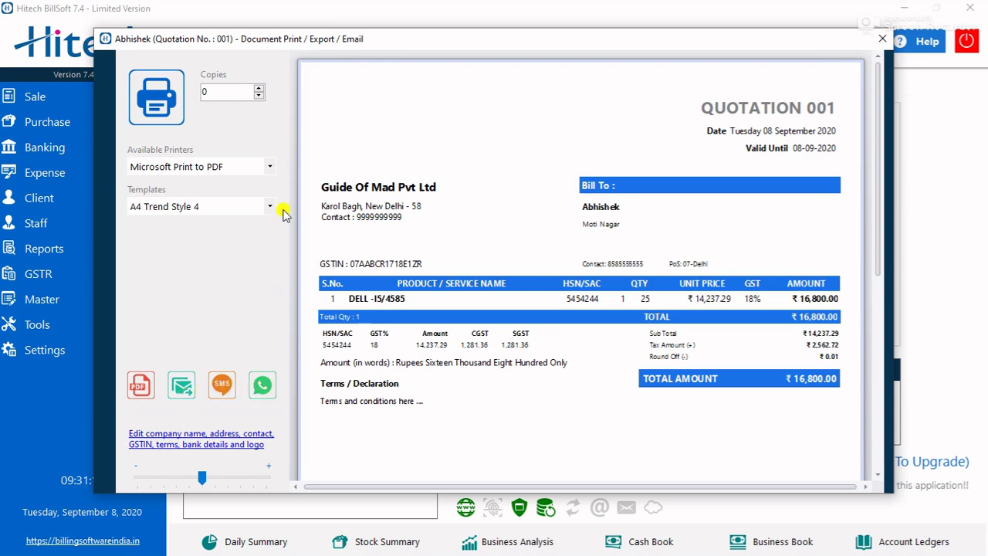
{"action": "left_click", "coordinate": [260, 88]}
- Close the quotation preview and start sales invoice GST-001 billed to a client account
{"action": "left_click", "coordinate": [882, 39]}
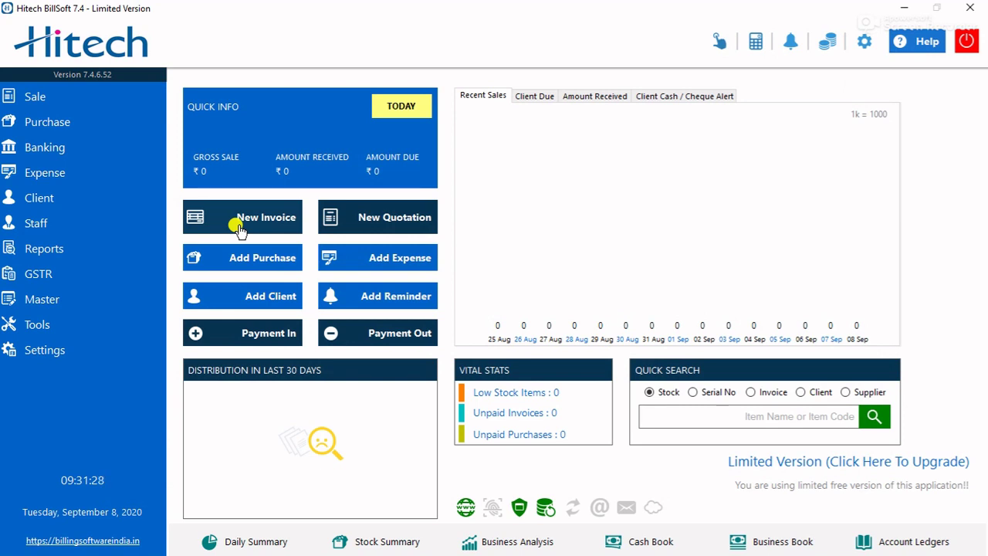
{"action": "left_click", "coordinate": [239, 228]}
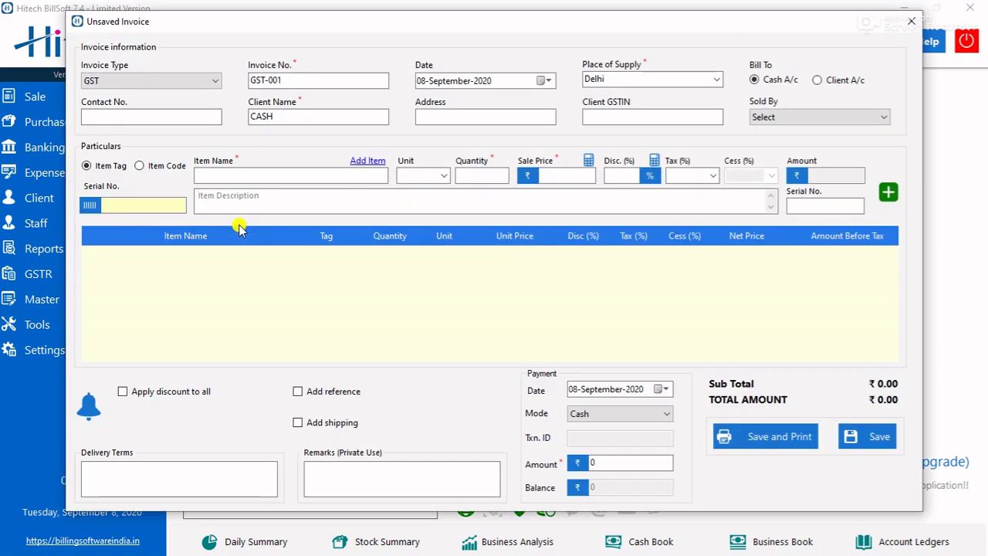
{"action": "left_click", "coordinate": [306, 79]}
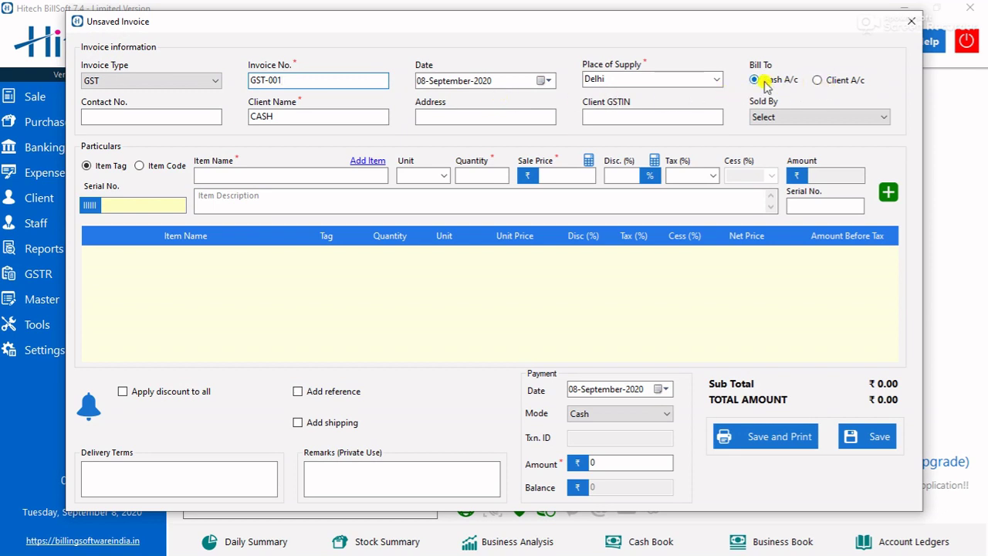
{"action": "left_click", "coordinate": [816, 80]}
{"action": "left_click", "coordinate": [754, 81]}
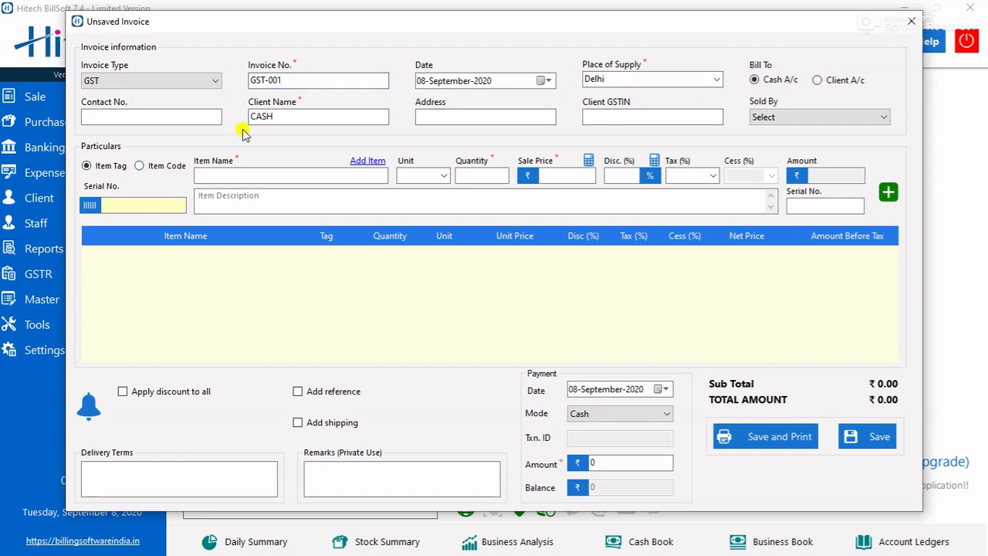
{"action": "left_click", "coordinate": [828, 79]}
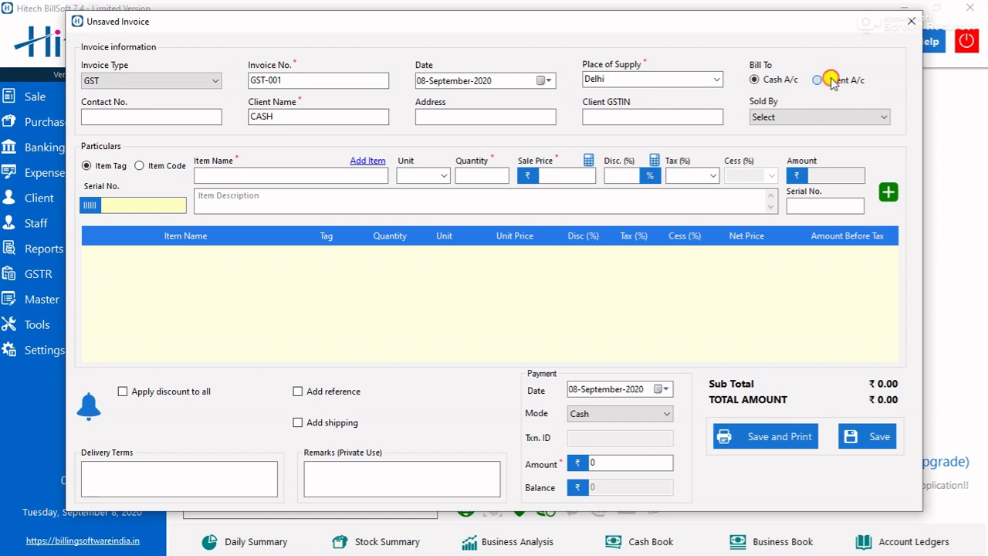
{"action": "left_click", "coordinate": [753, 79]}
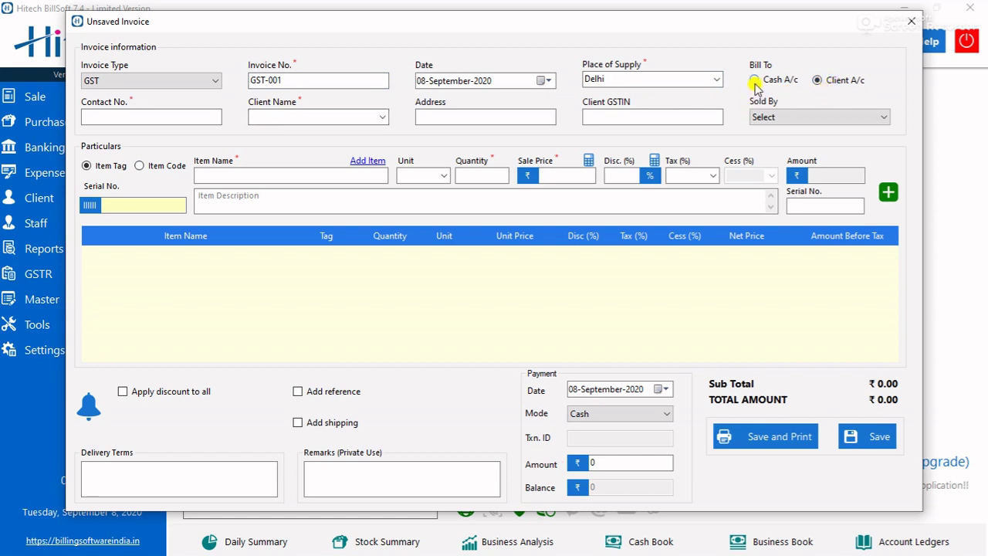
{"action": "left_click", "coordinate": [818, 80]}
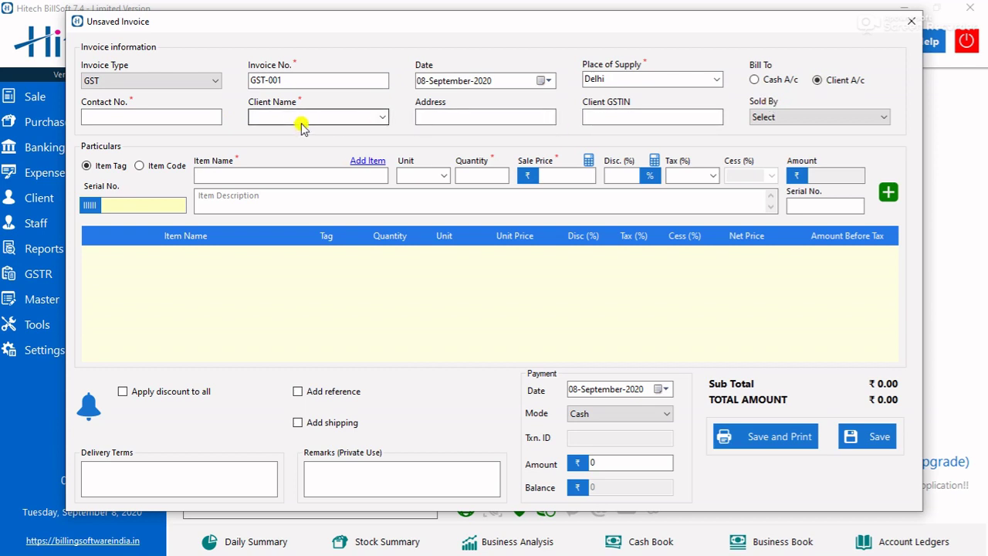
- Enter the client's contact number and name, and create the new client account
{"action": "left_click", "coordinate": [177, 117]}
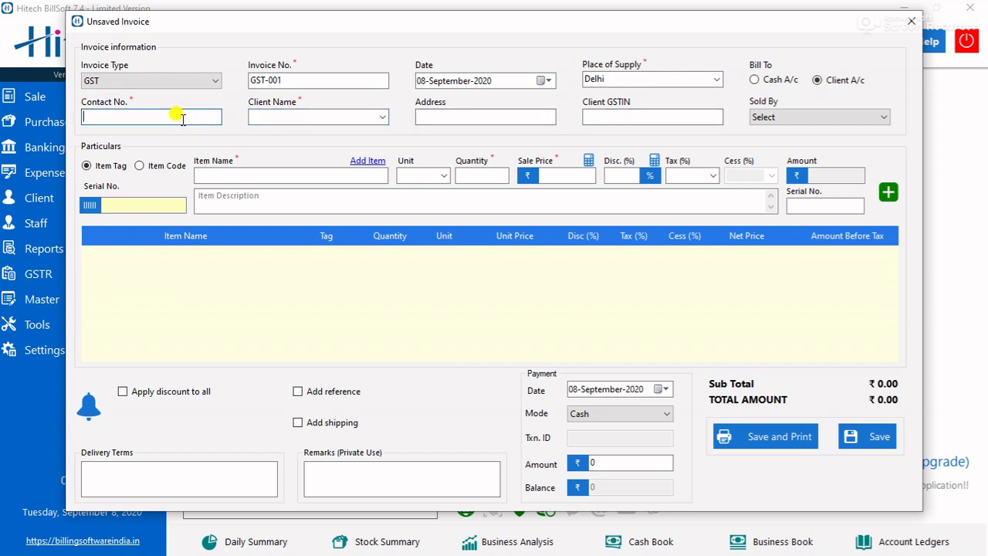
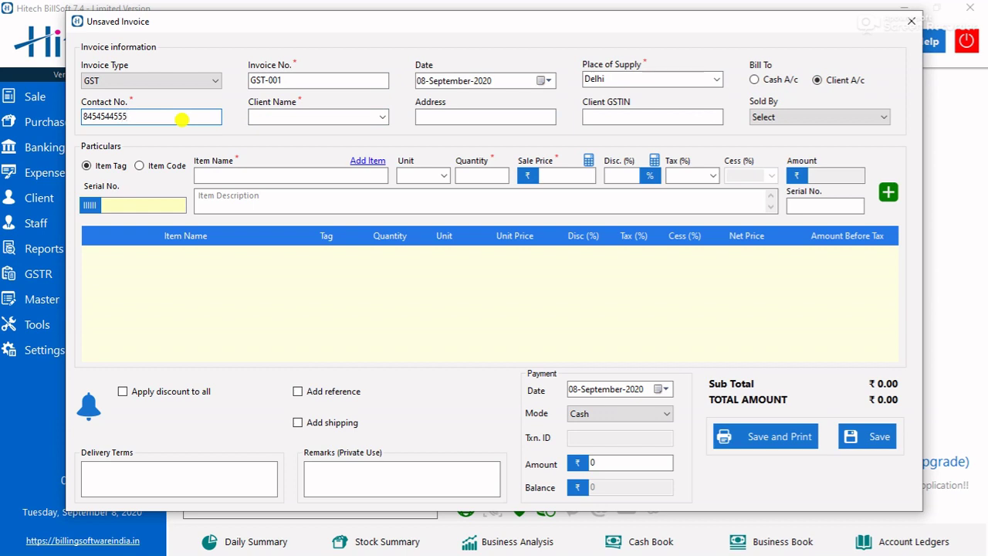
{"action": "left_click", "coordinate": [282, 114]}
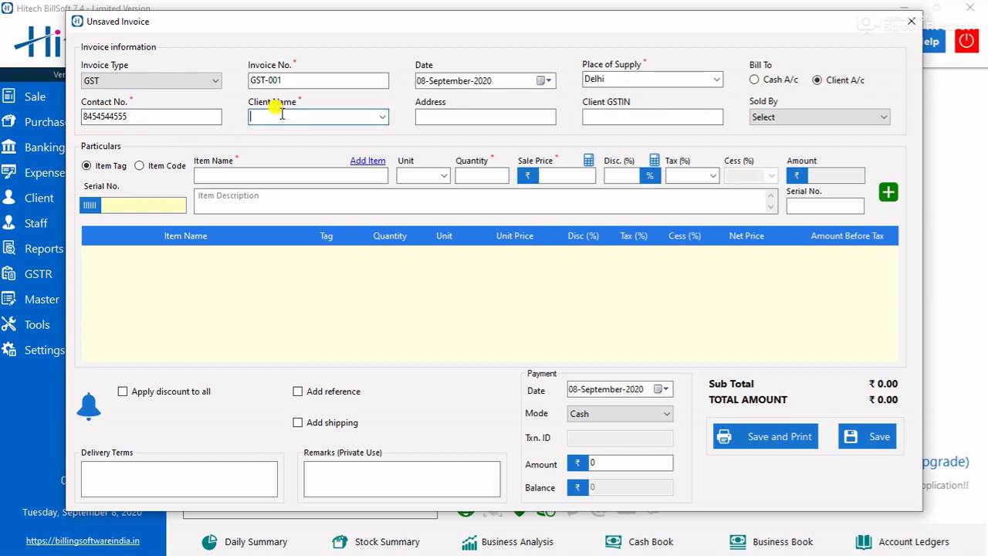
{"action": "type", "text": "ra"}
{"action": "type", "text": "RAM"}
{"action": "key", "text": "Tab"}
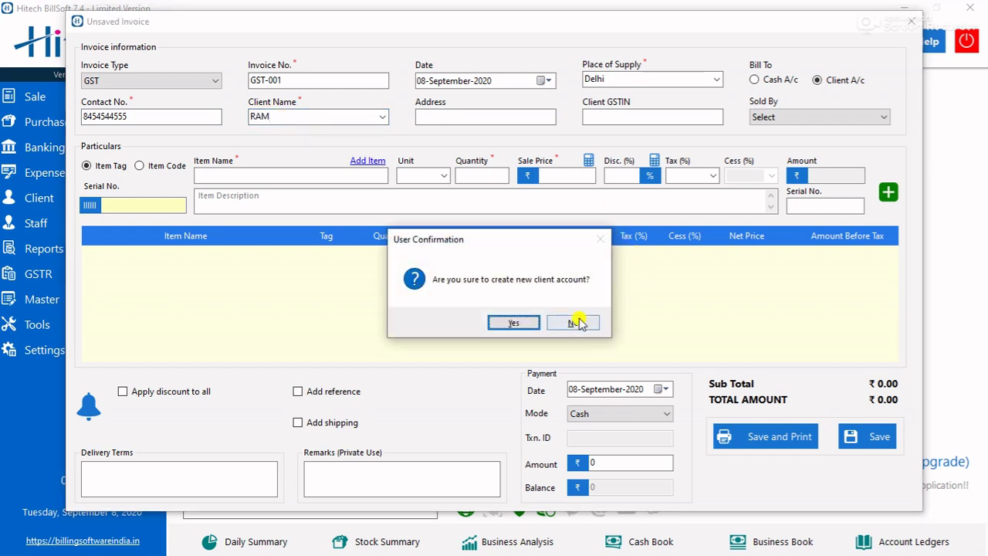
{"action": "left_click", "coordinate": [572, 323]}
{"action": "left_click", "coordinate": [440, 116]}
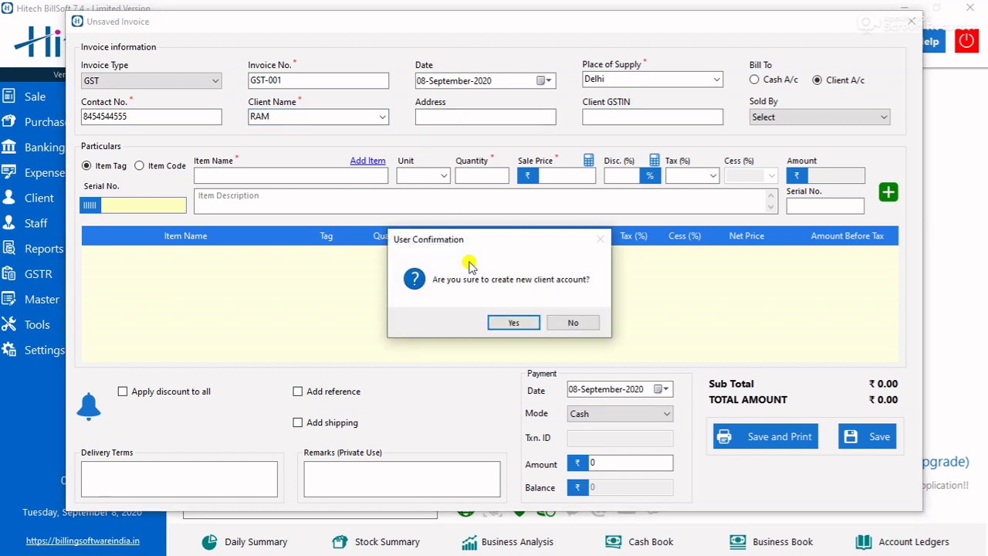
{"action": "left_click", "coordinate": [516, 322]}
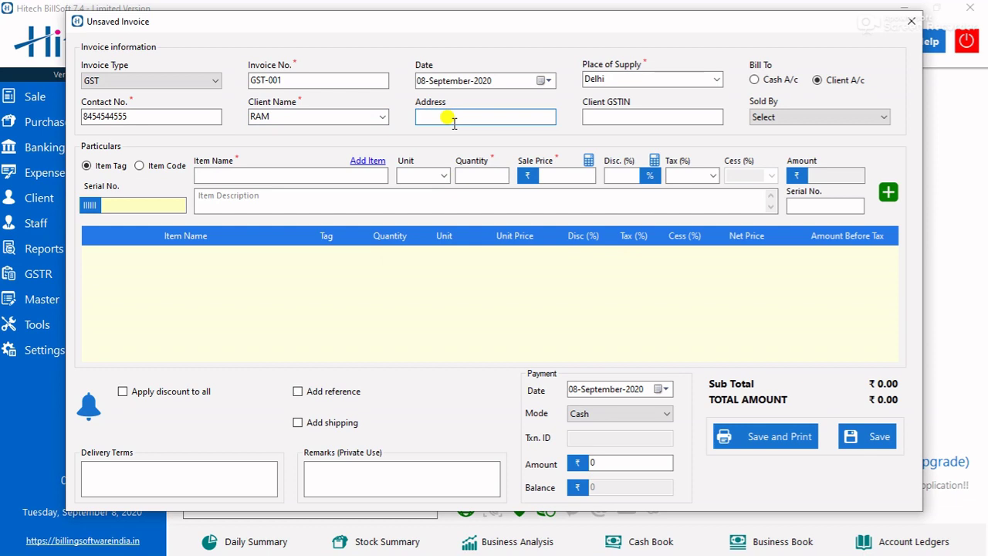
- Fill in the client's address and leave the salesperson unset
{"action": "type", "text": "HARI NAGAR"}
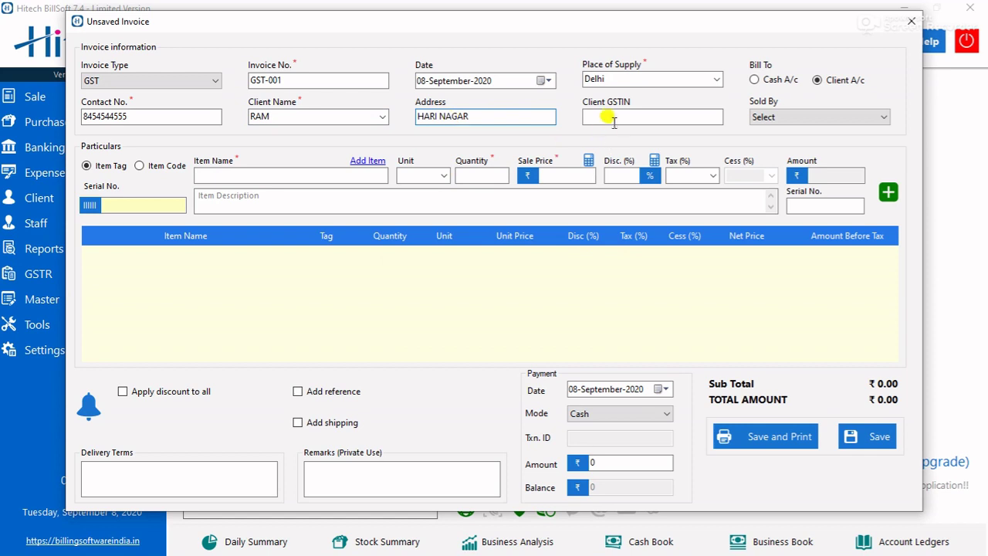
{"action": "left_click", "coordinate": [798, 118]}
{"action": "left_click", "coordinate": [797, 120]}
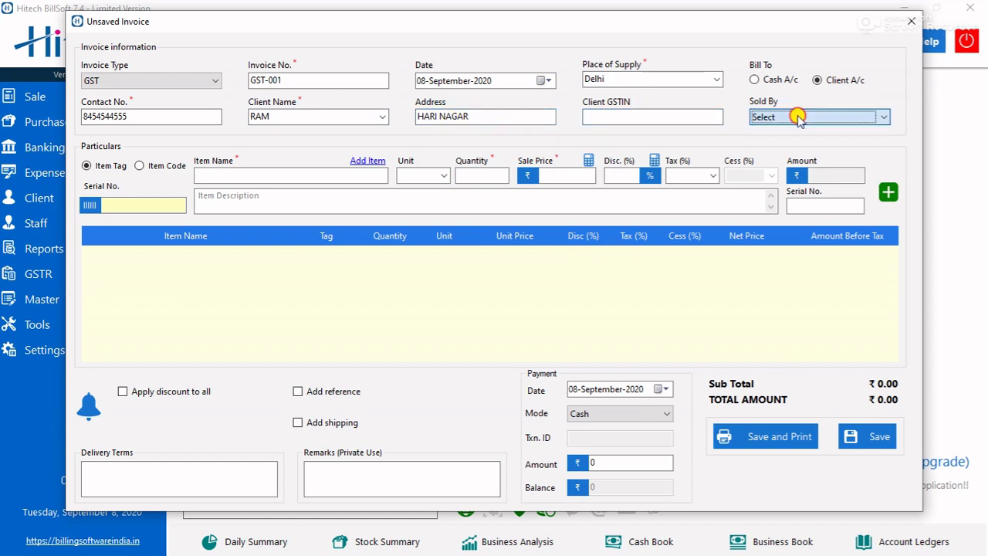
{"action": "left_click", "coordinate": [208, 176]}
{"action": "type", "text": "C"}
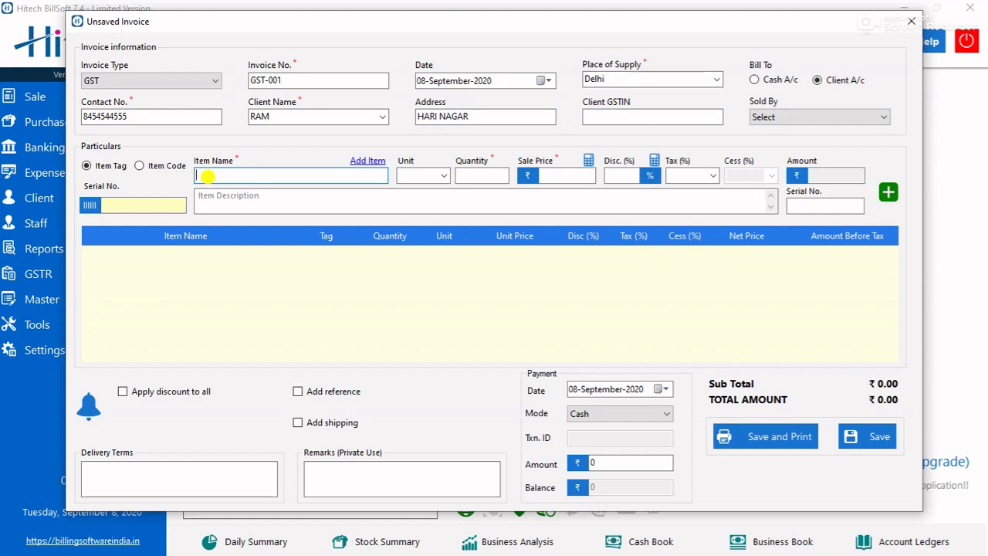
- Add 2 HP -002 laptops with a 2% discount to the invoice
{"action": "type", "text": "D"}
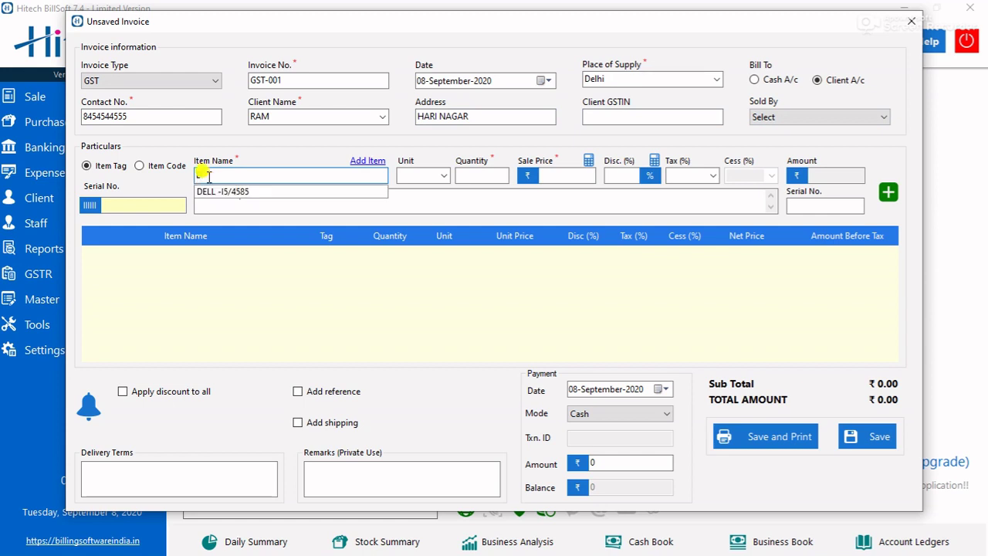
{"action": "key", "text": "BackSpace"}
{"action": "type", "text": "H"}
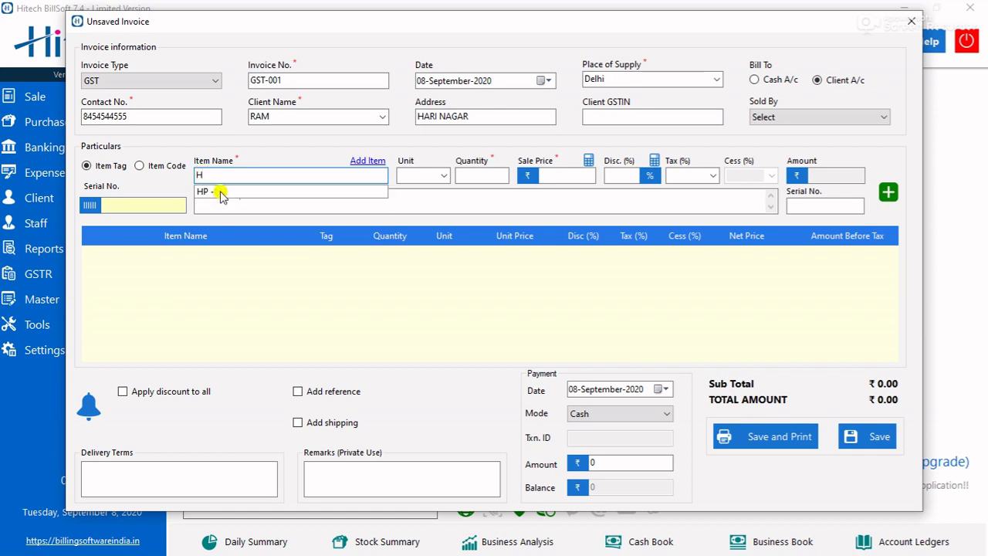
{"action": "left_click", "coordinate": [220, 192]}
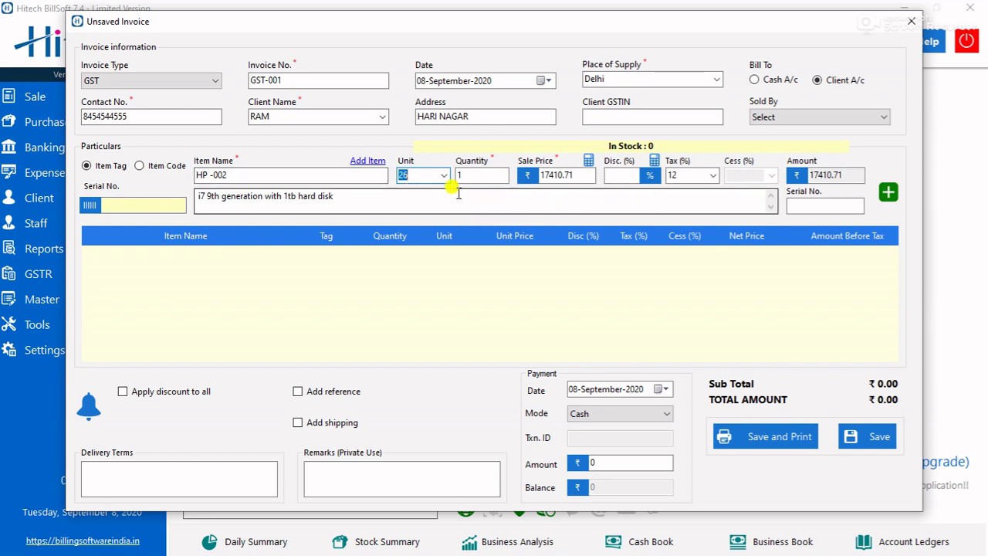
{"action": "left_click", "coordinate": [494, 175]}
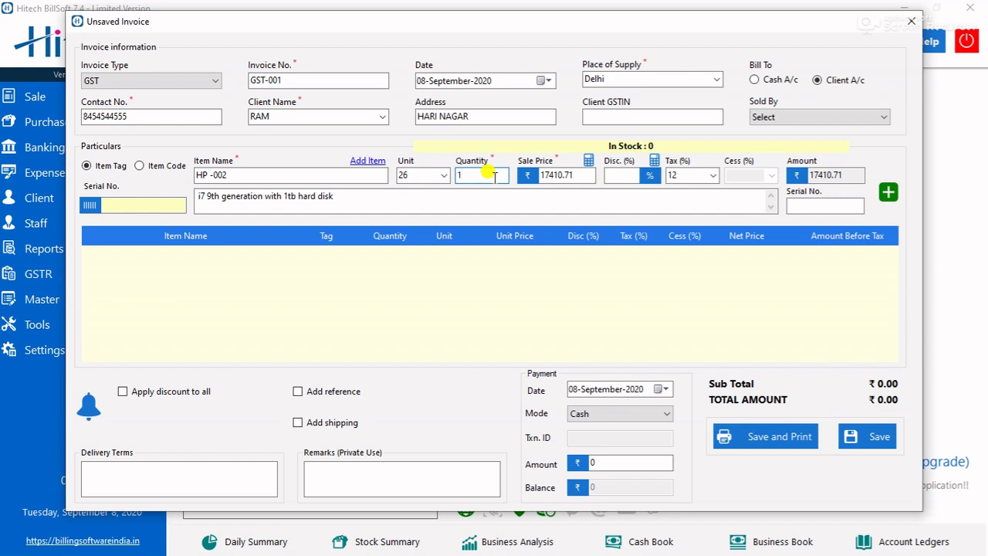
{"action": "key", "text": "BackSpace"}
{"action": "type", "text": "2"}
{"action": "left_click", "coordinate": [627, 176]}
{"action": "type", "text": "2"}
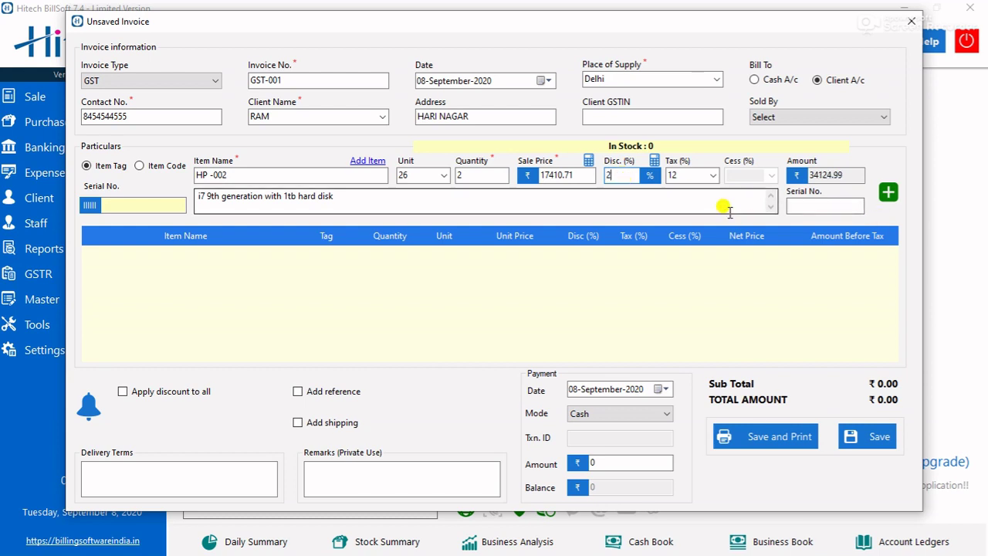
{"action": "left_click", "coordinate": [889, 193]}
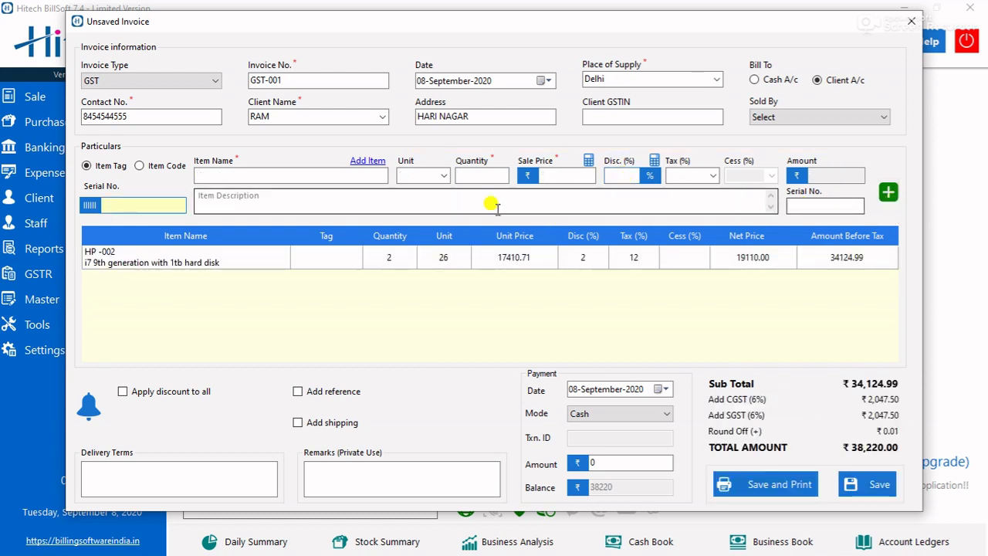
- Add 5 DELL -I5/4585 laptops with a 2% discount to the invoice
{"action": "left_click", "coordinate": [332, 177]}
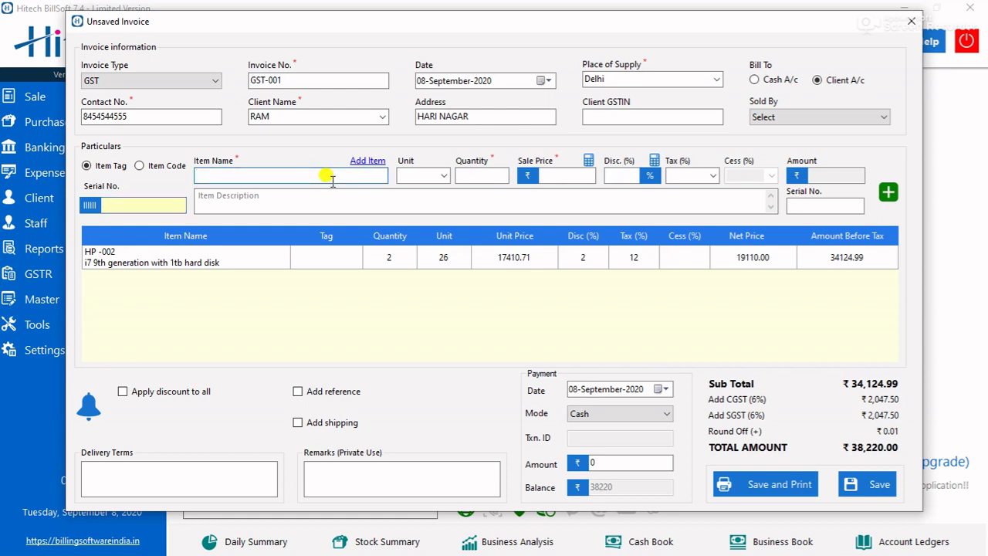
{"action": "type", "text": "D"}
{"action": "left_click", "coordinate": [302, 192]}
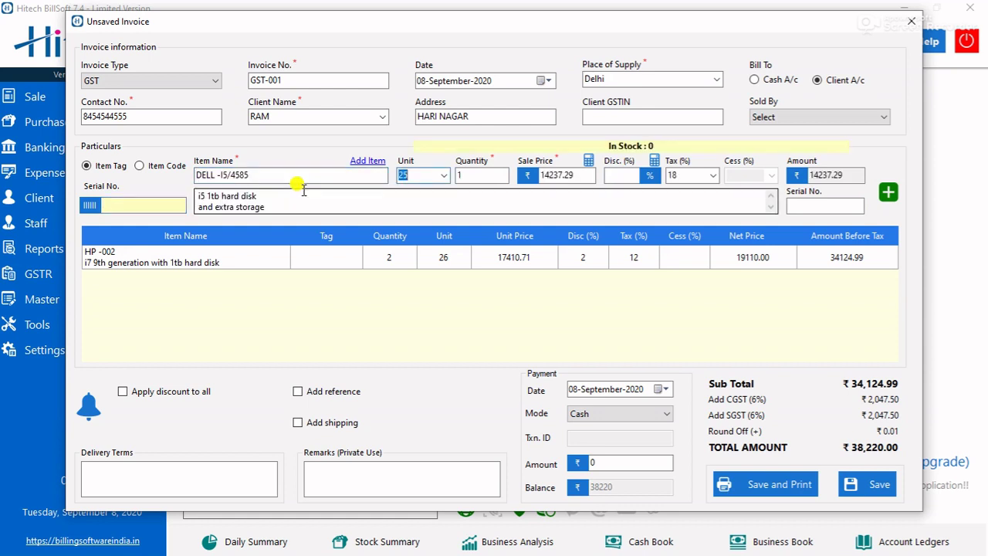
{"action": "left_click", "coordinate": [486, 178]}
{"action": "key", "text": "BackSpace"}
{"action": "type", "text": "5"}
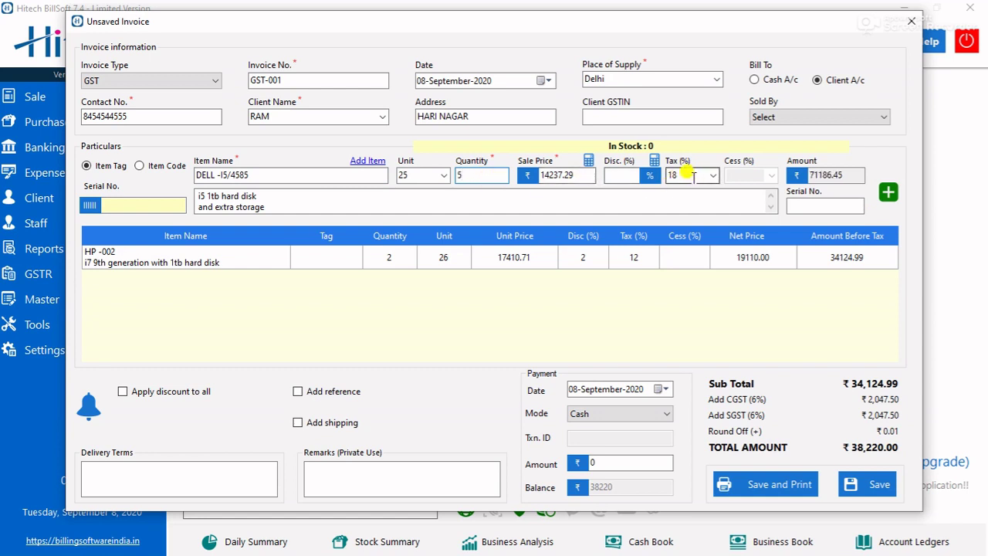
{"action": "left_click", "coordinate": [619, 177]}
{"action": "type", "text": "2"}
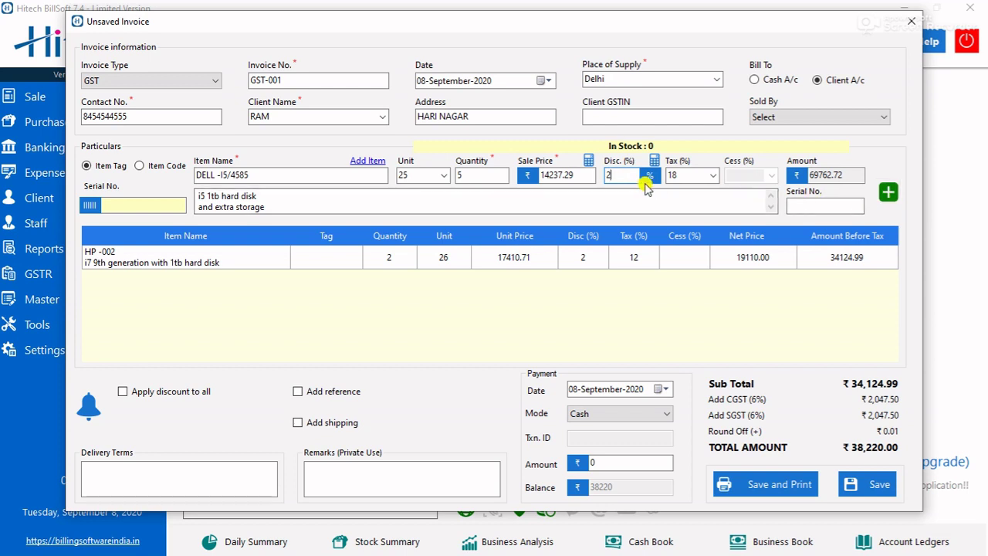
{"action": "left_click", "coordinate": [888, 192]}
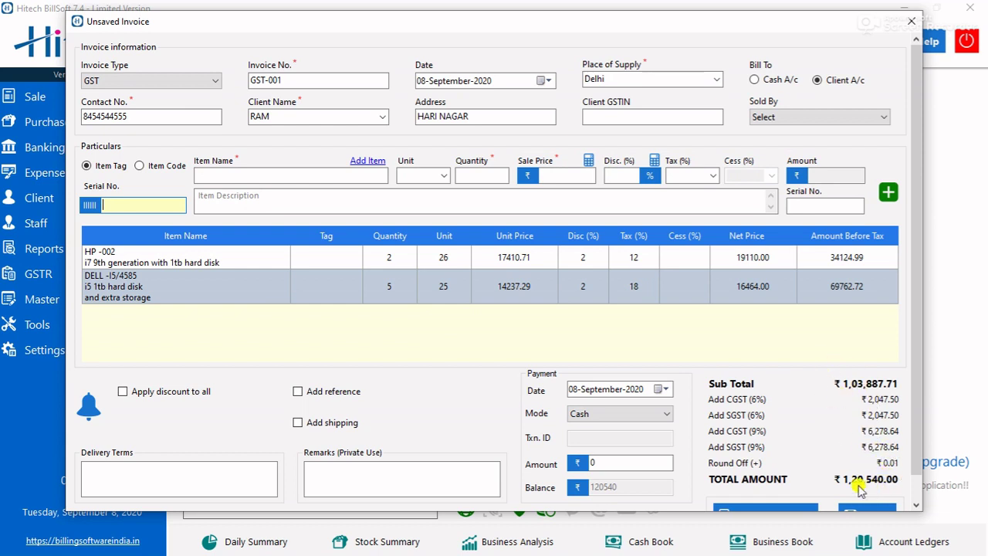
- Set a 'Sold good on credit for 7 days' reminder repeating every 7 days
{"action": "left_click", "coordinate": [89, 407]}
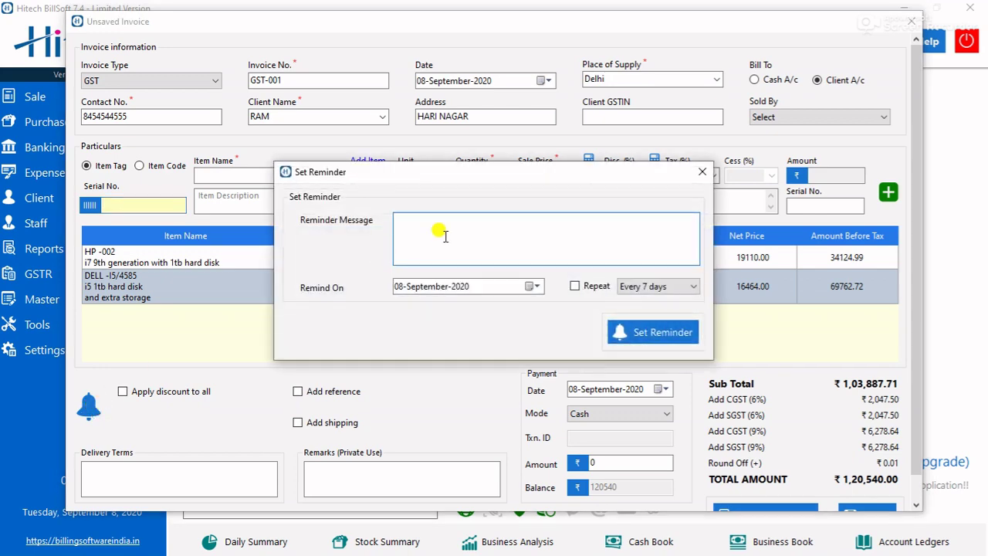
{"action": "type", "text": "P"}
{"action": "key", "text": "BackSpace"}
{"action": "key", "text": "BackSpace"}
{"action": "key", "text": "BackSpace"}
{"action": "key", "text": "BackSpace"}
{"action": "key", "text": "BackSpace"}
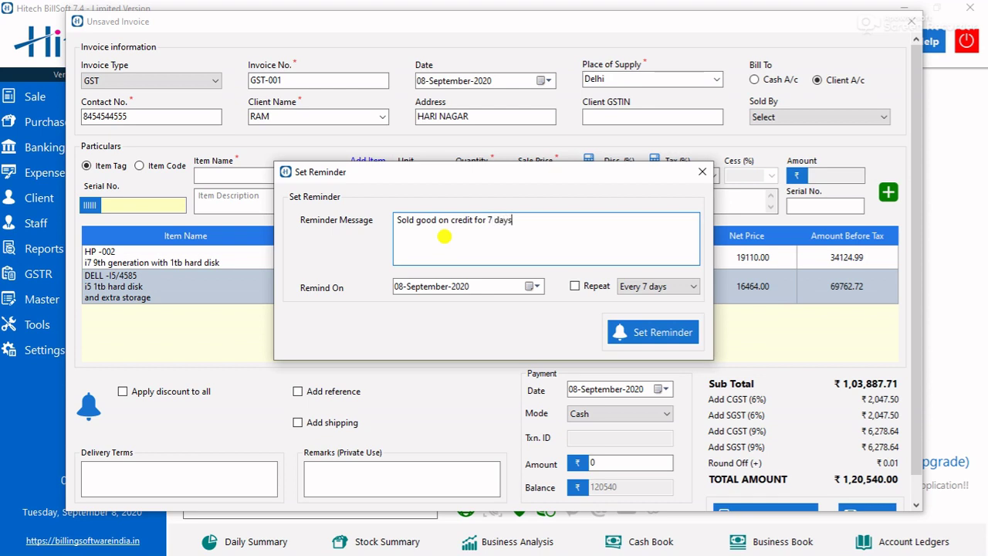
{"action": "left_click", "coordinate": [636, 287]}
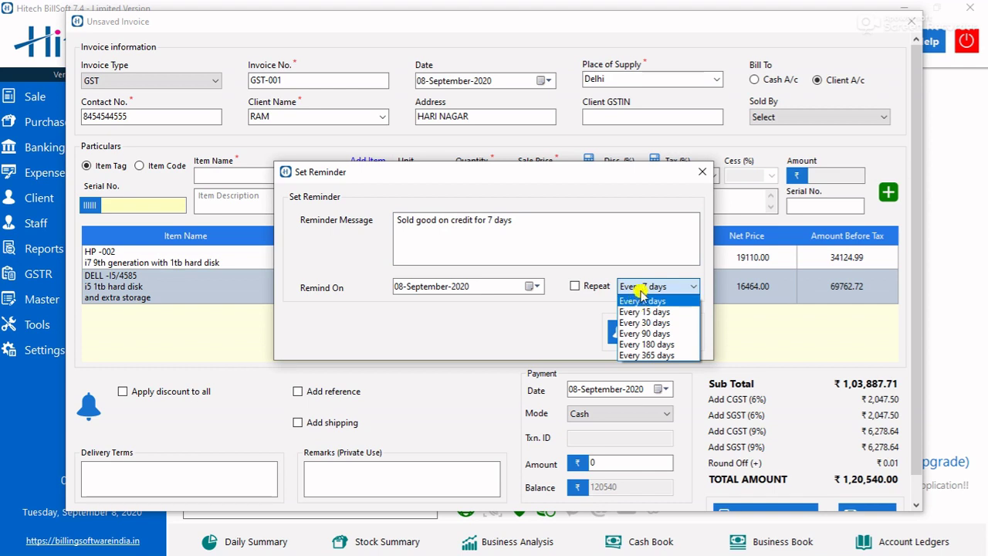
{"action": "left_click", "coordinate": [640, 292]}
{"action": "left_click", "coordinate": [574, 285]}
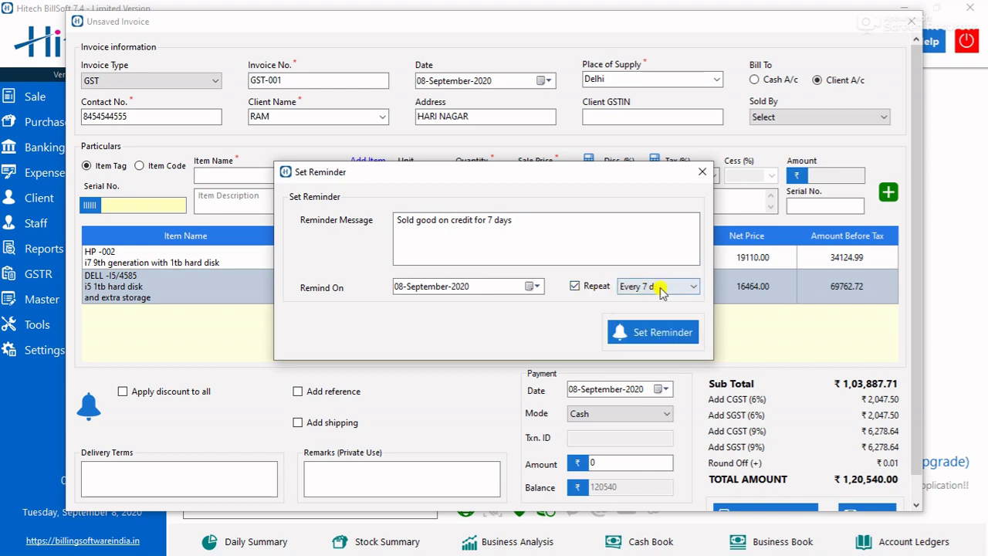
{"action": "left_click", "coordinate": [670, 332]}
{"action": "left_click", "coordinate": [494, 321]}
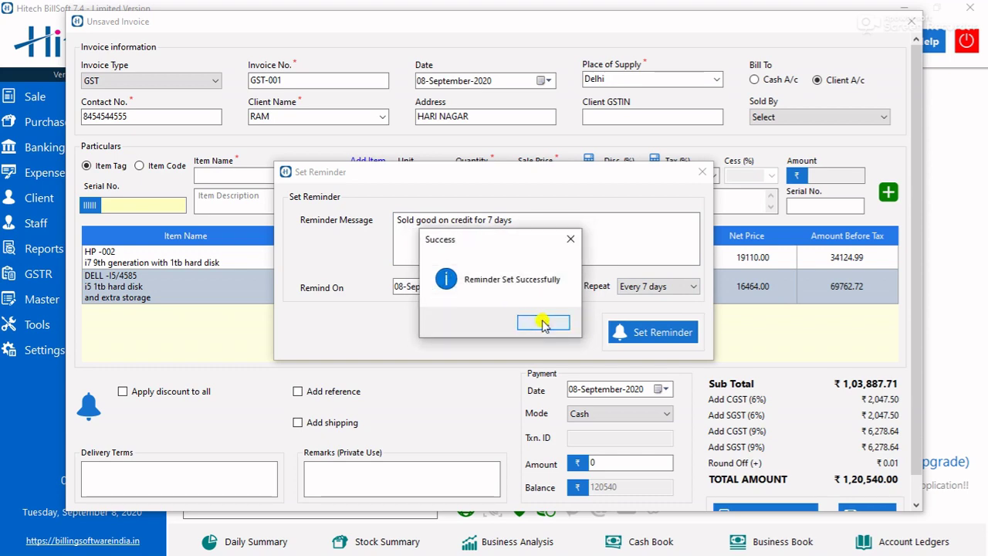
{"action": "left_click", "coordinate": [551, 322]}
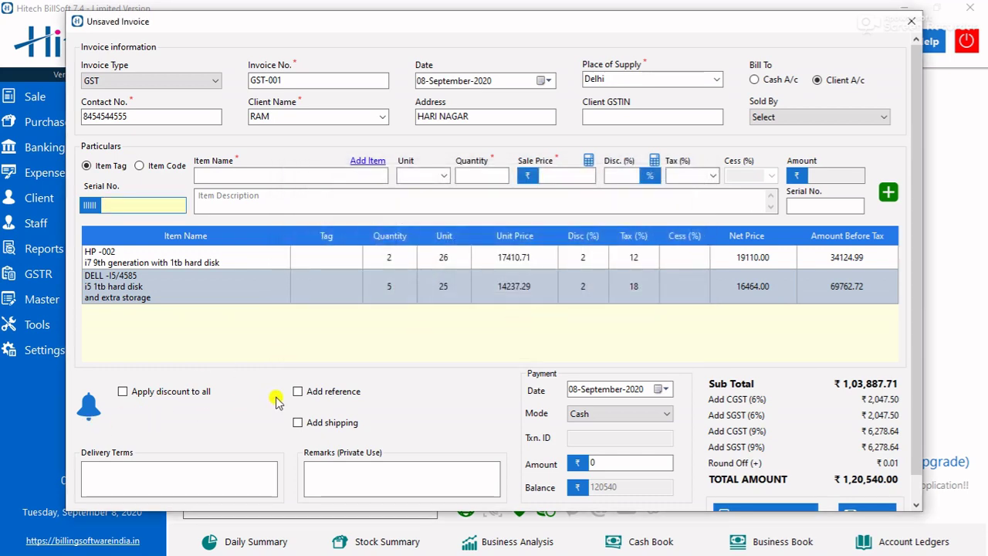
- Save invoice GST-001 with Save and Print, accepting the credit-sale warning
{"action": "scroll", "coordinate": [505, 402], "scroll_direction": "down", "scroll_amount": 1}
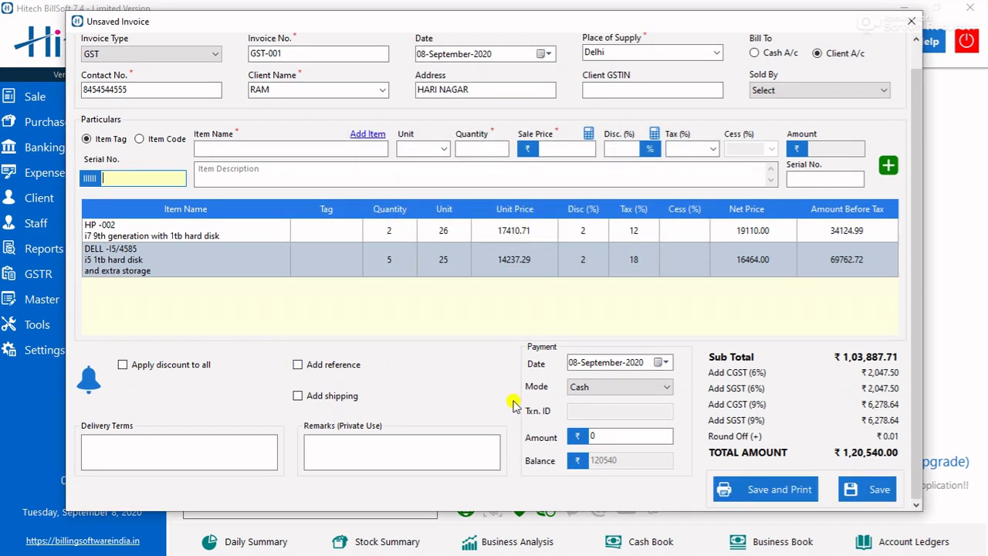
{"action": "left_click", "coordinate": [796, 490]}
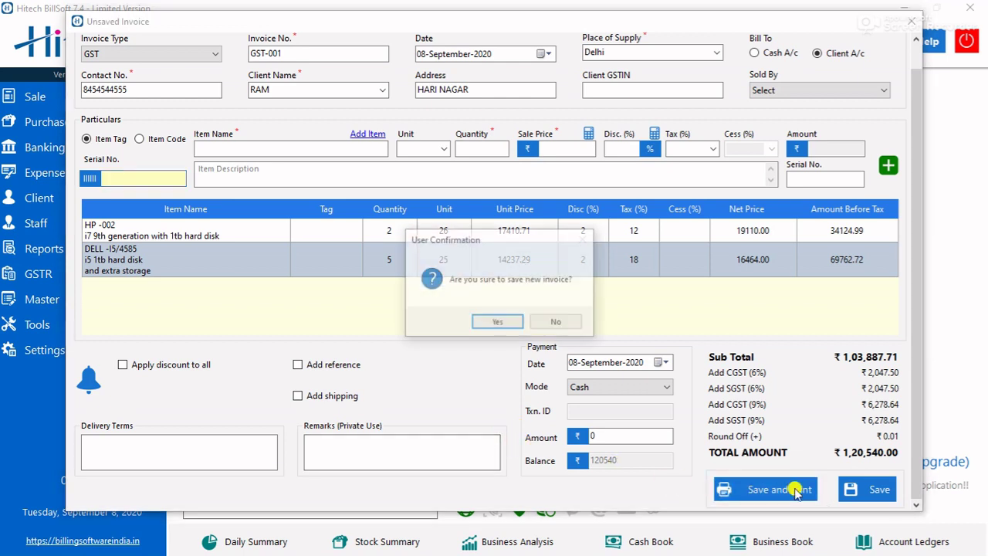
{"action": "left_click", "coordinate": [506, 326]}
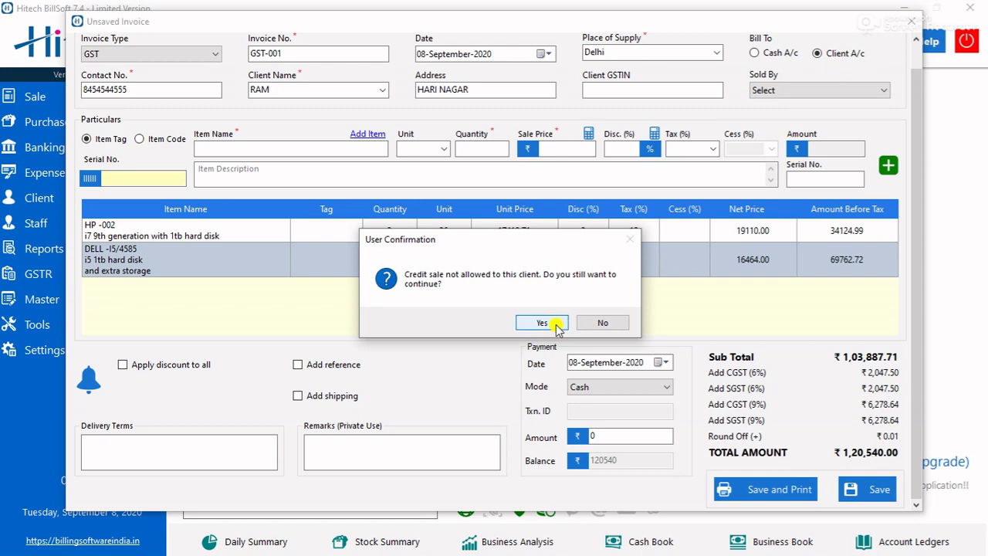
{"action": "left_click", "coordinate": [543, 322]}
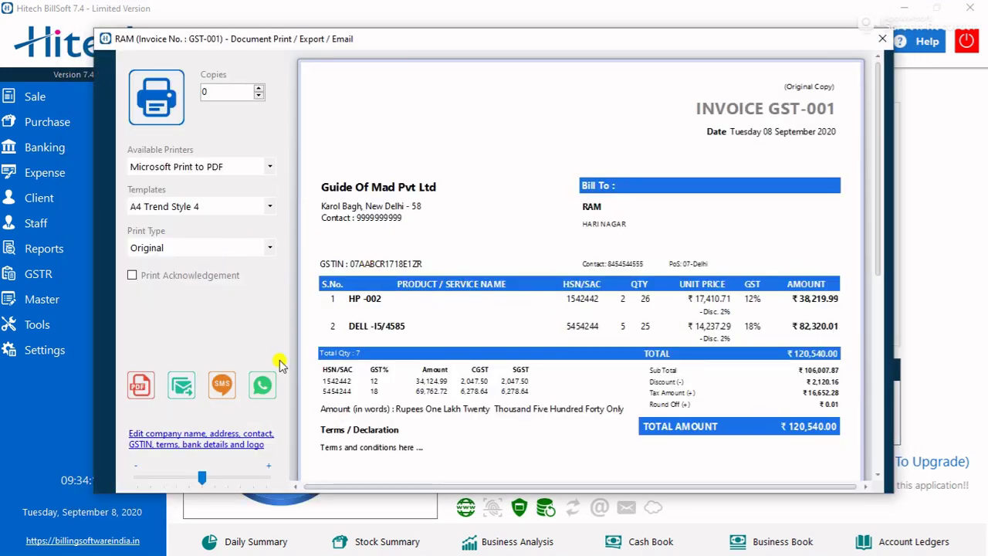
- Review the print preview showing the ₹120,540.00 invoice total
{"action": "scroll", "coordinate": [540, 316], "scroll_direction": "down", "scroll_amount": 2}
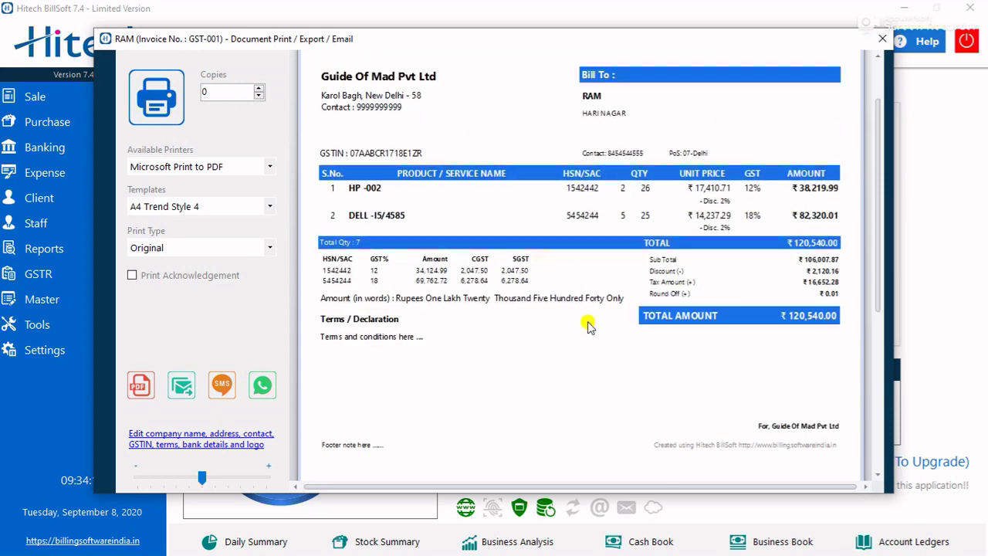
{"action": "scroll", "coordinate": [404, 252], "scroll_direction": "up", "scroll_amount": 2}
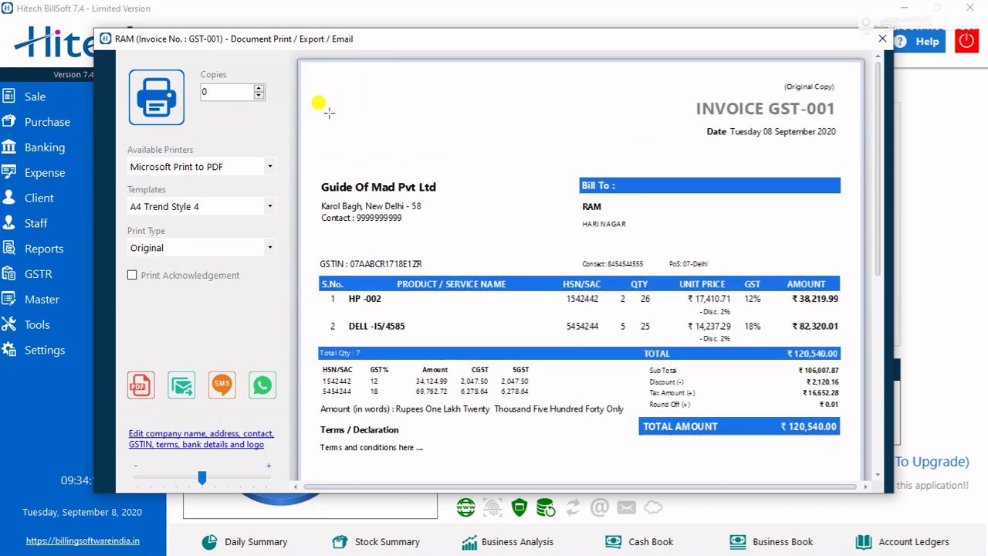
{"action": "scroll", "coordinate": [760, 255], "scroll_direction": "down", "scroll_amount": 4}
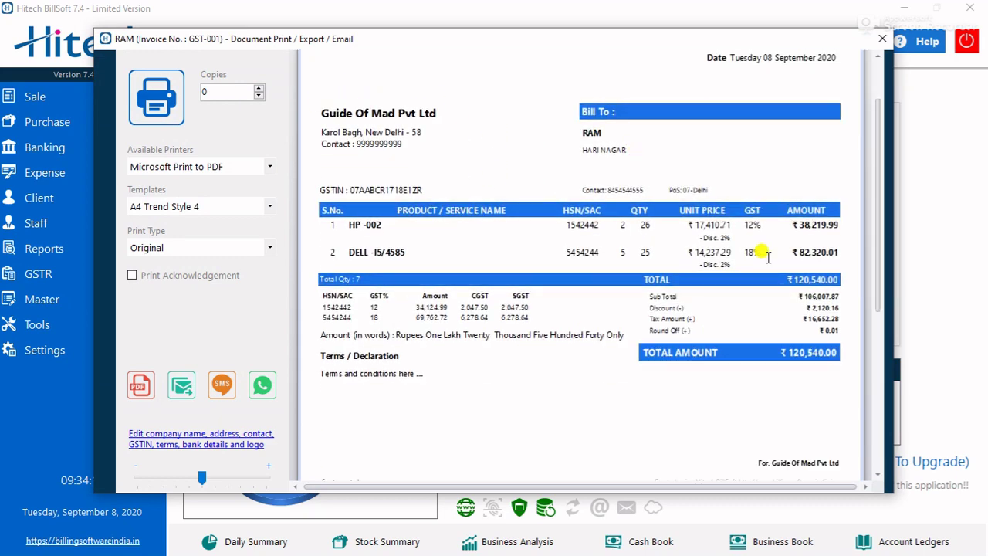
{"action": "scroll", "coordinate": [652, 388], "scroll_direction": "down", "scroll_amount": 8}
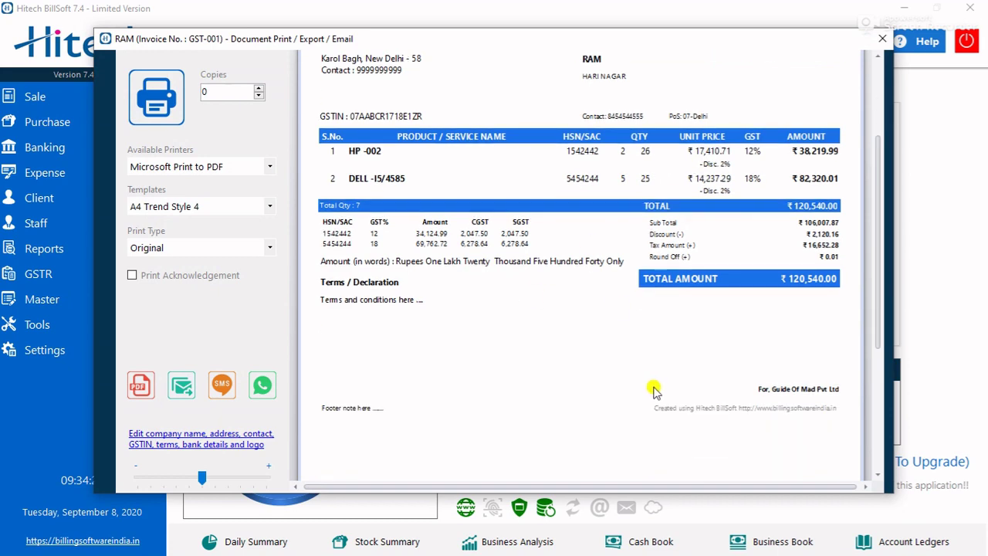
{"action": "scroll", "coordinate": [652, 388], "scroll_direction": "down", "scroll_amount": 8}
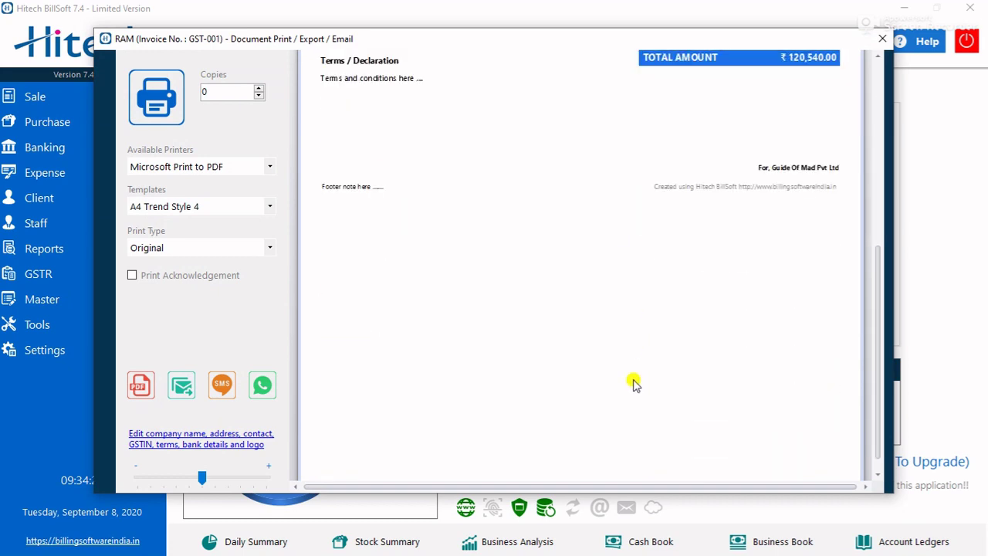
{"action": "scroll", "coordinate": [633, 380], "scroll_direction": "up", "scroll_amount": 20}
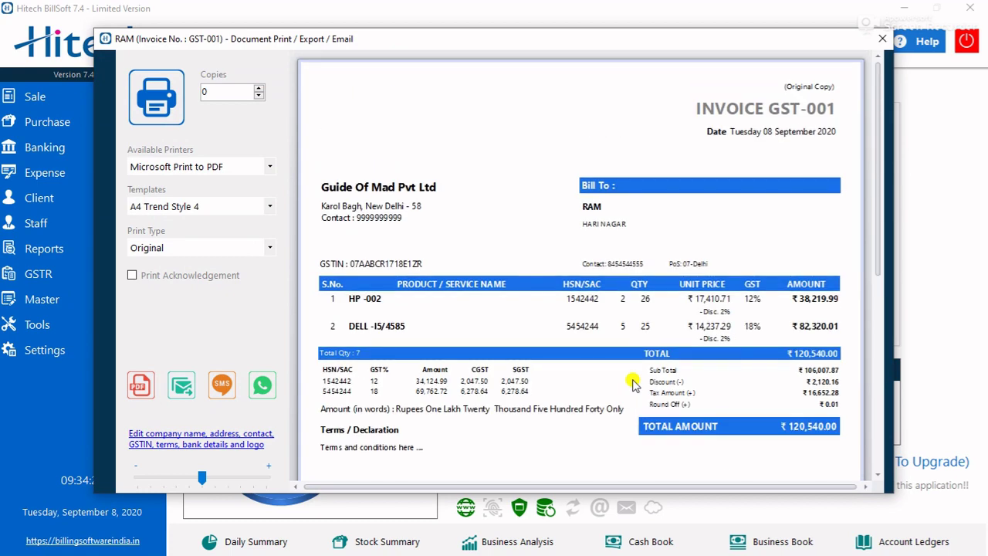
- Close the print preview and check the 7-day credit reminder in the Reminders list
{"action": "left_click", "coordinate": [882, 39]}
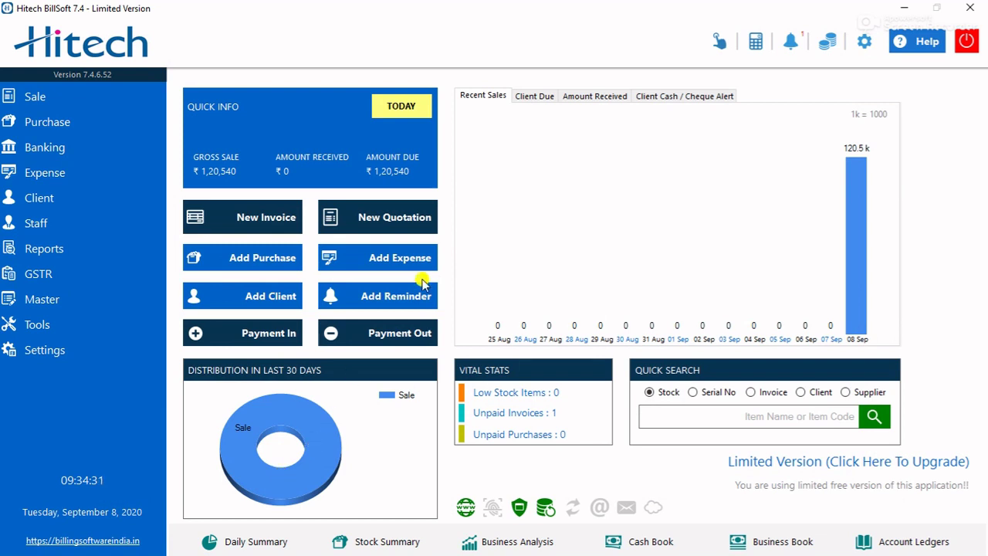
{"action": "left_click", "coordinate": [791, 43]}
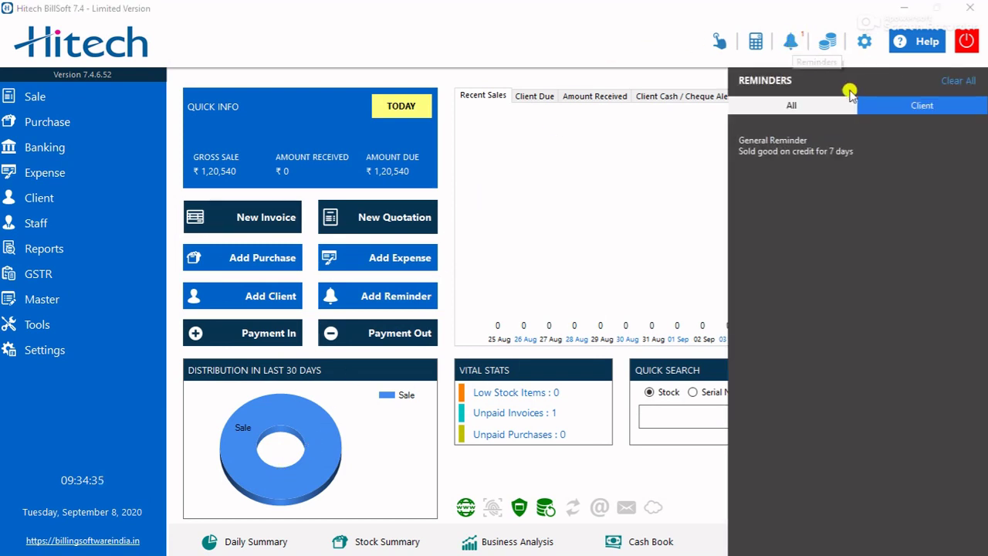
{"action": "left_click", "coordinate": [790, 41]}
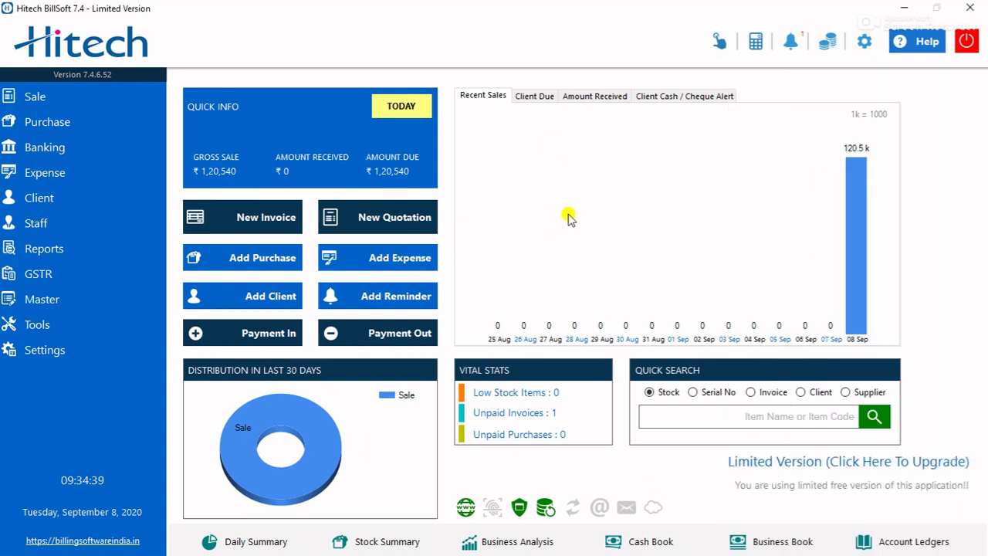
{"action": "left_click", "coordinate": [789, 46]}
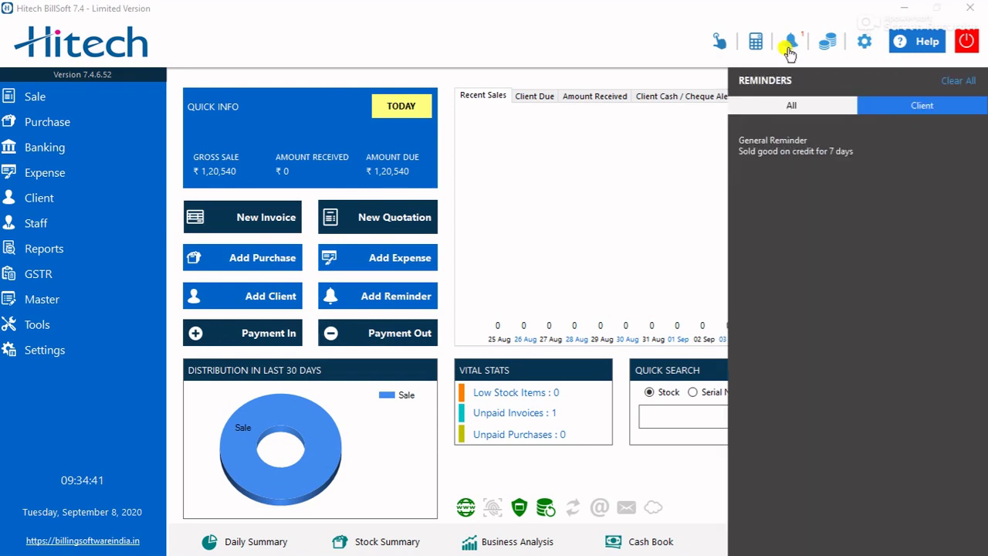
{"action": "left_click", "coordinate": [789, 47]}
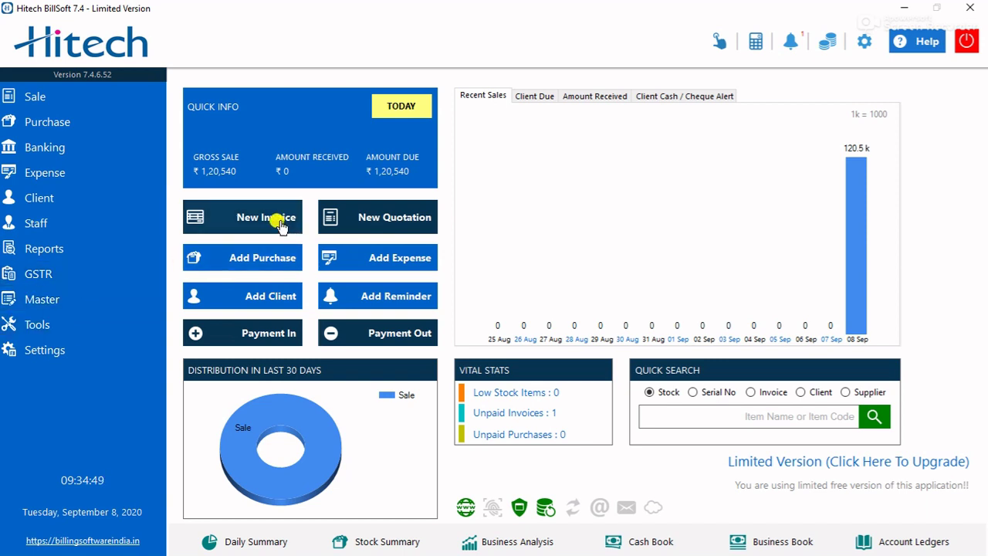
- Start a new expense and create the expense type 'Electricity Exp'
{"action": "left_click", "coordinate": [40, 176]}
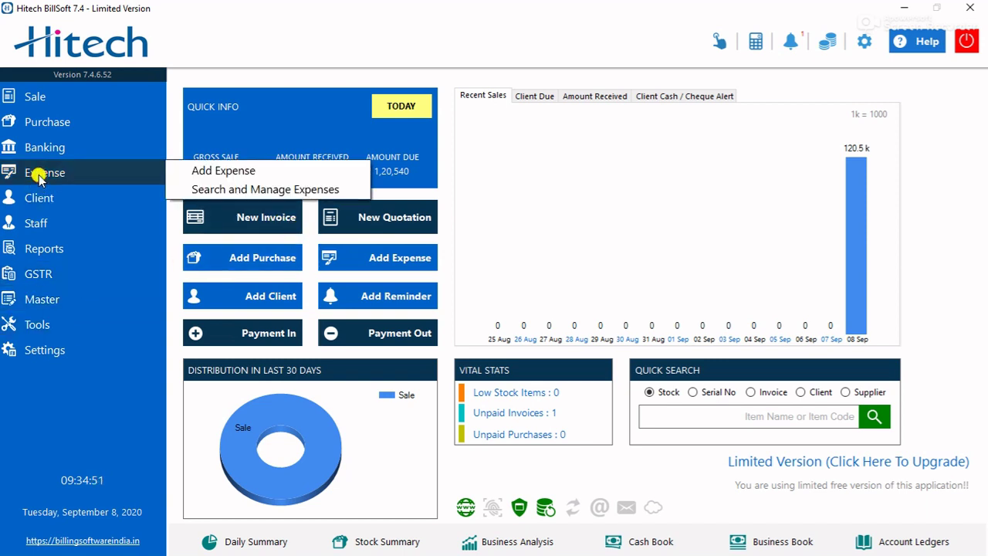
{"action": "left_click", "coordinate": [227, 171]}
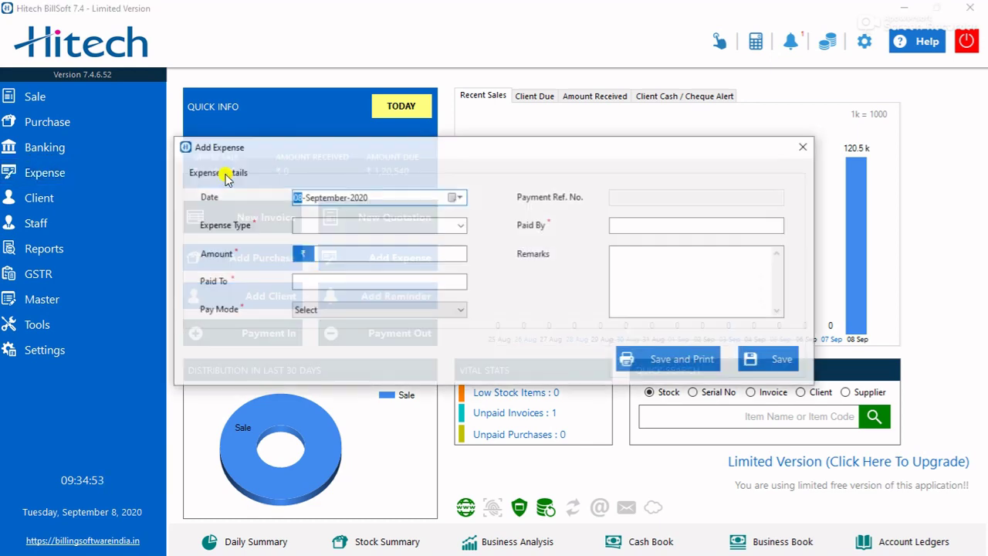
{"action": "left_click", "coordinate": [308, 224]}
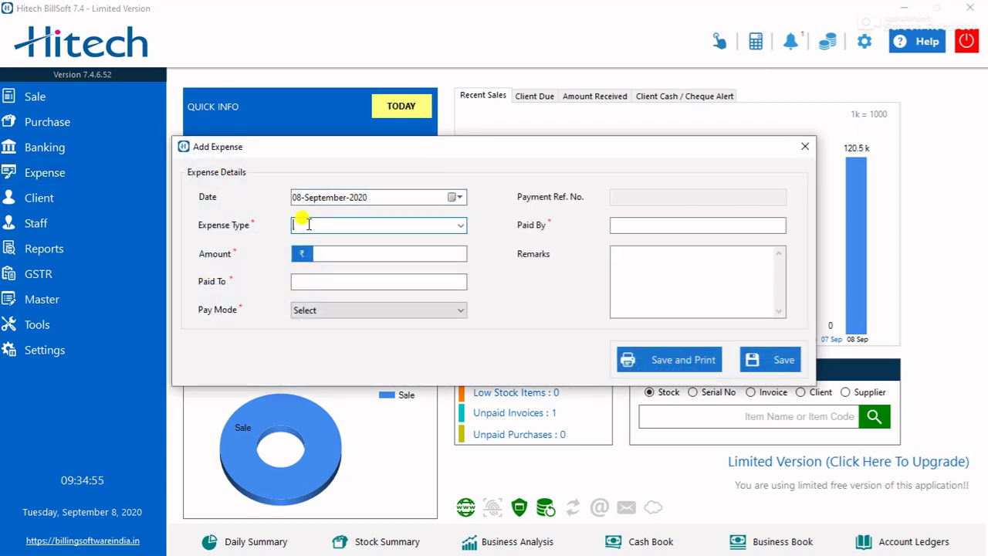
{"action": "type", "text": "electrici"}
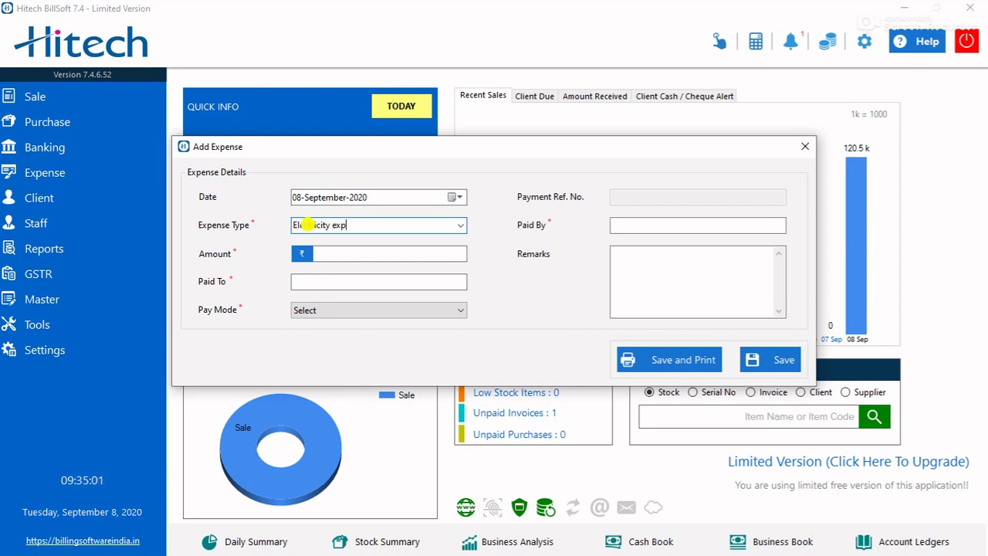
{"action": "type", "text": "ty exp"}
{"action": "key", "text": "Tab"}
{"action": "key", "text": "Return"}
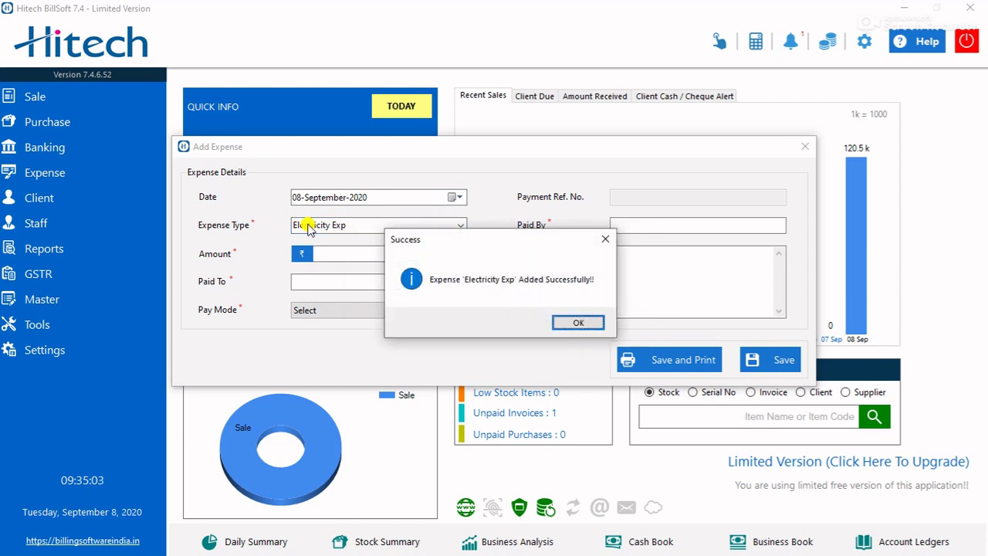
{"action": "key", "text": "Return"}
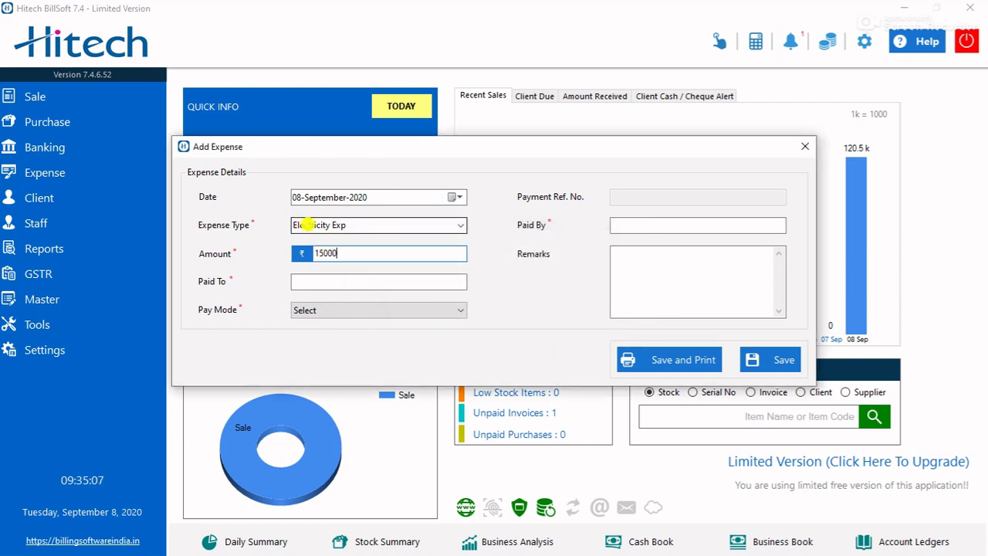
- Set the payment mode to Cash, enter the payer's name, and add the remark 'pay'
{"action": "left_click", "coordinate": [306, 279]}
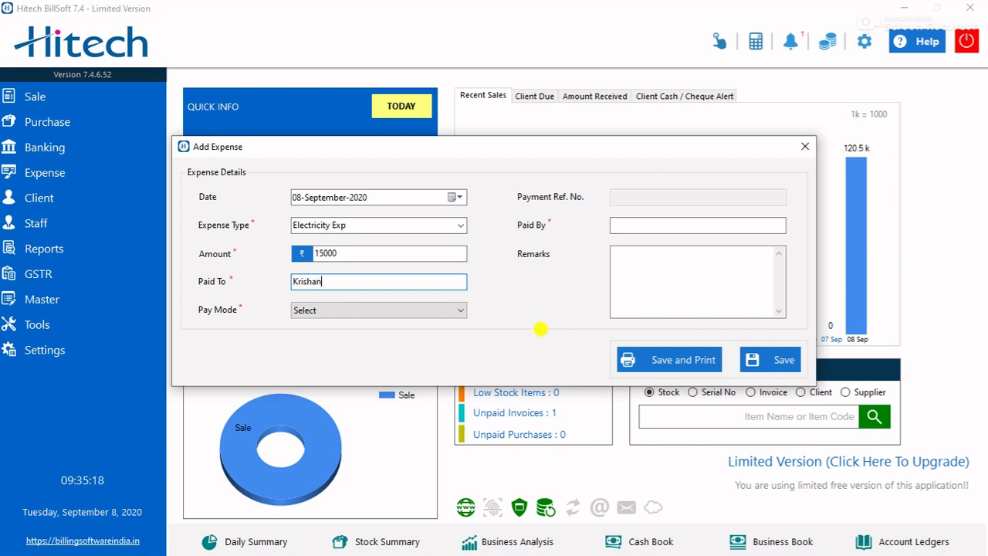
{"action": "left_click", "coordinate": [400, 311]}
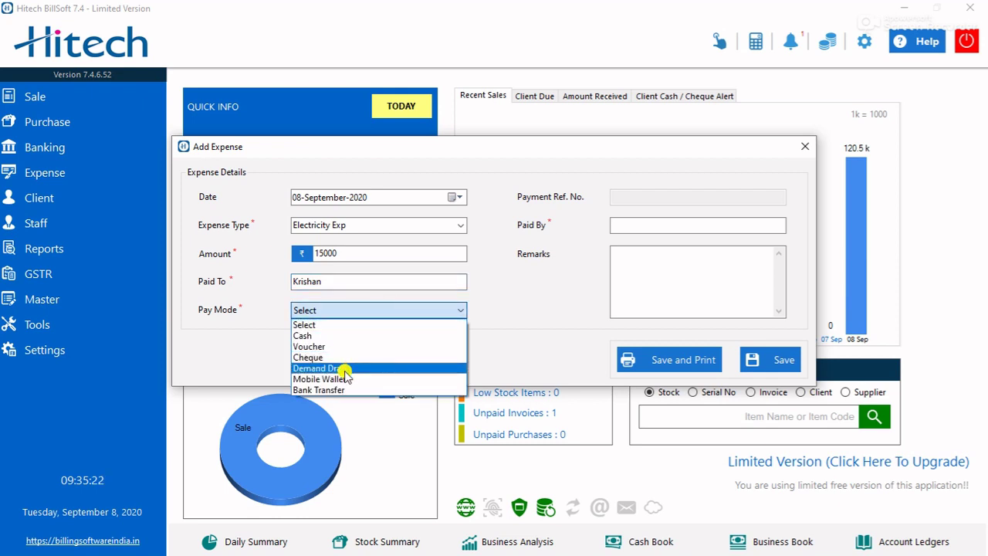
{"action": "left_click", "coordinate": [351, 336]}
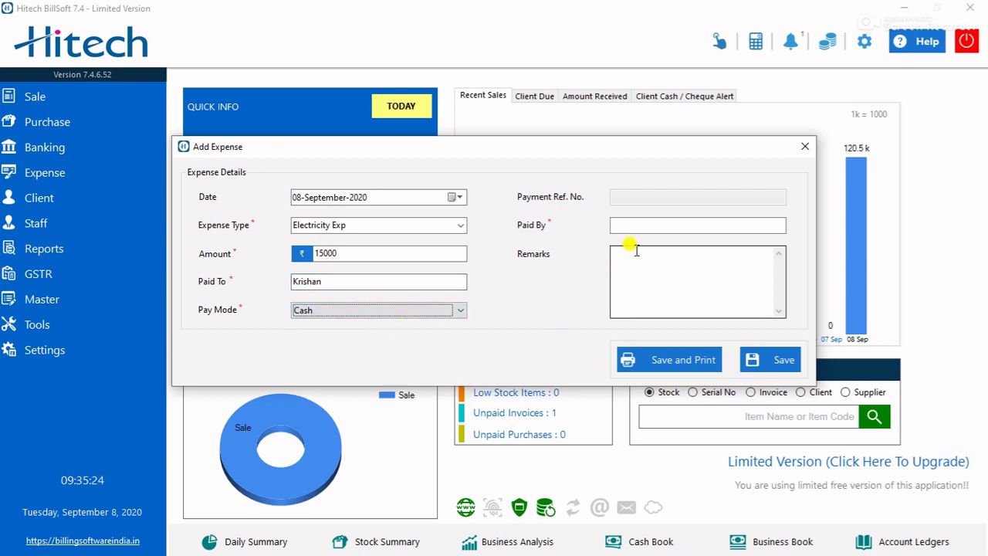
{"action": "left_click", "coordinate": [646, 224]}
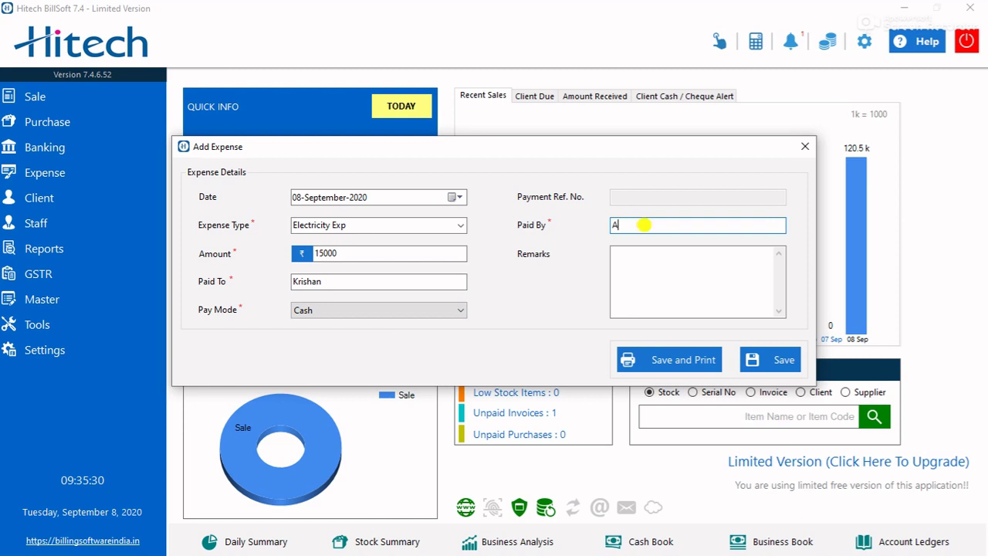
{"action": "type", "text": "Abhishek"}
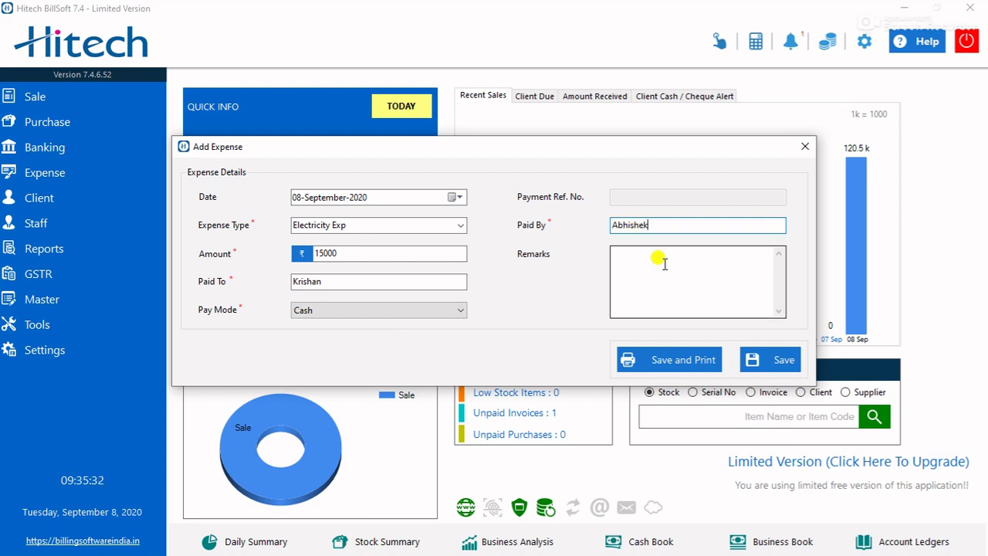
{"action": "left_click", "coordinate": [664, 263]}
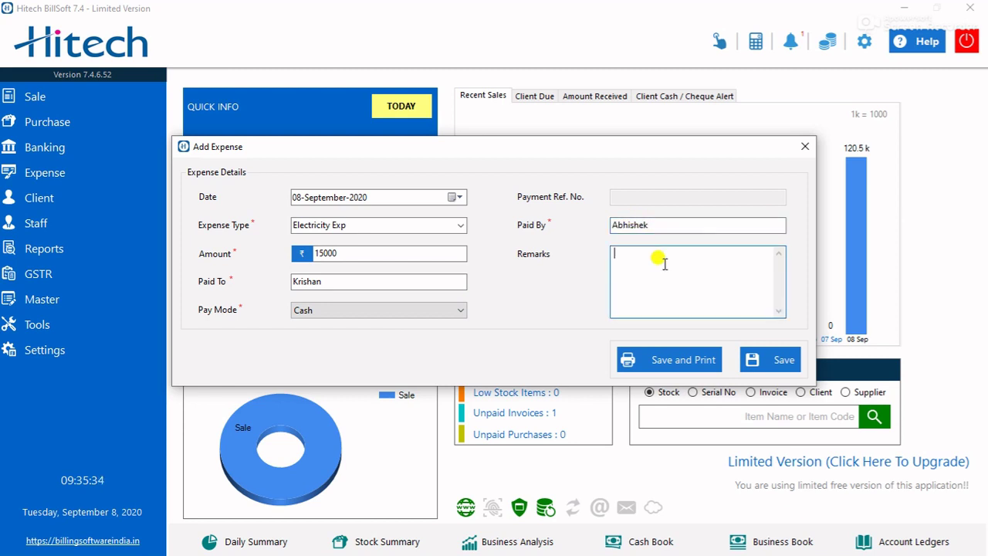
{"action": "type", "text": "payment of electricity exp"}
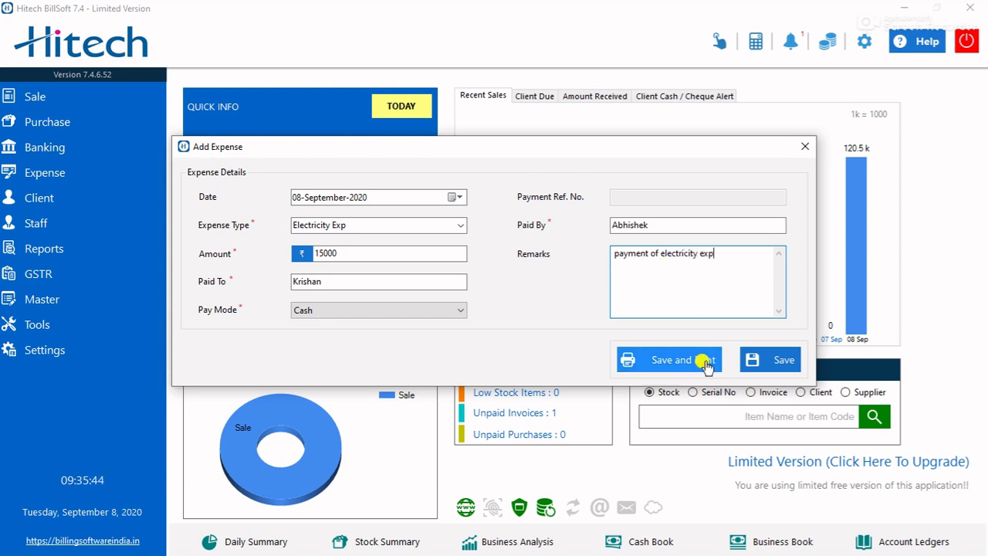
- Save the ₹15000 electricity expense and acknowledge the success message
{"action": "left_click", "coordinate": [784, 362]}
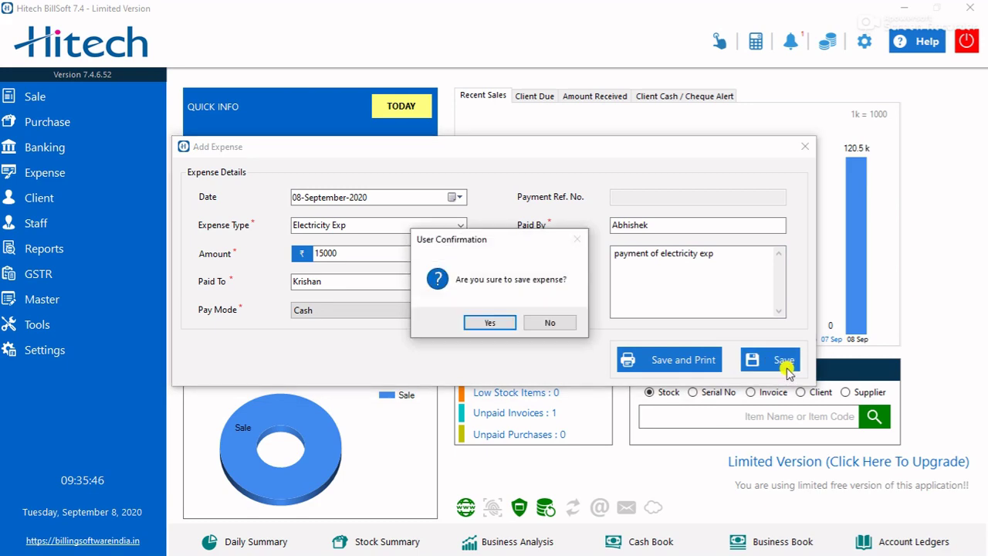
{"action": "left_click", "coordinate": [507, 328]}
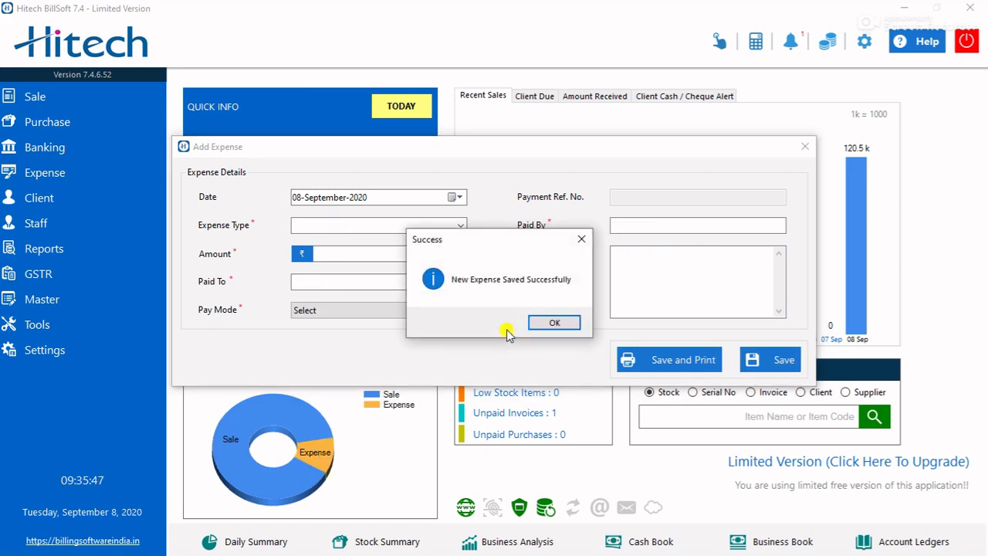
{"action": "left_click", "coordinate": [552, 323]}
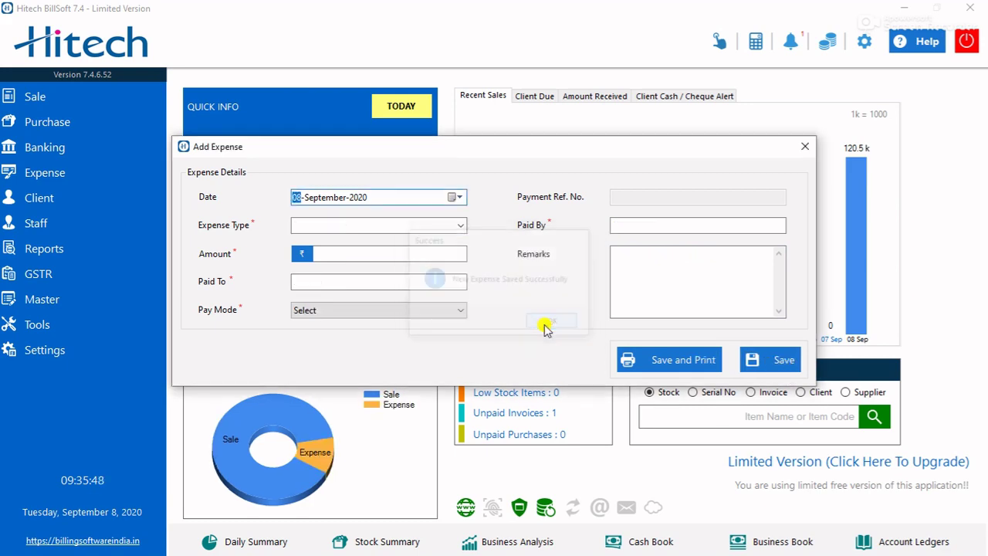
- Close the expense form and view the Client Due, Amount Received, and Cash / Cheque Alert tabs, ending on Recent Sales
{"action": "left_click", "coordinate": [807, 146]}
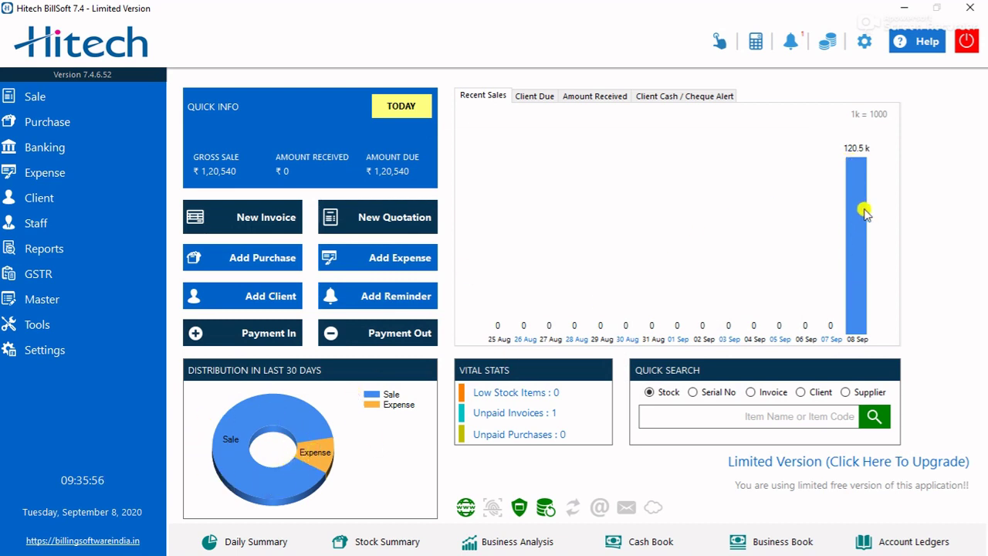
{"action": "left_click", "coordinate": [541, 98]}
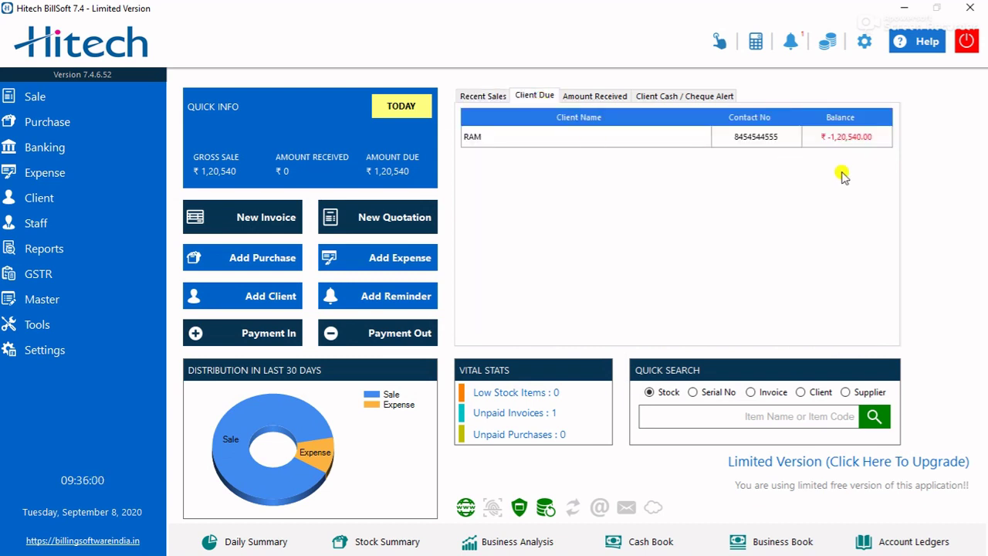
{"action": "left_click", "coordinate": [606, 101]}
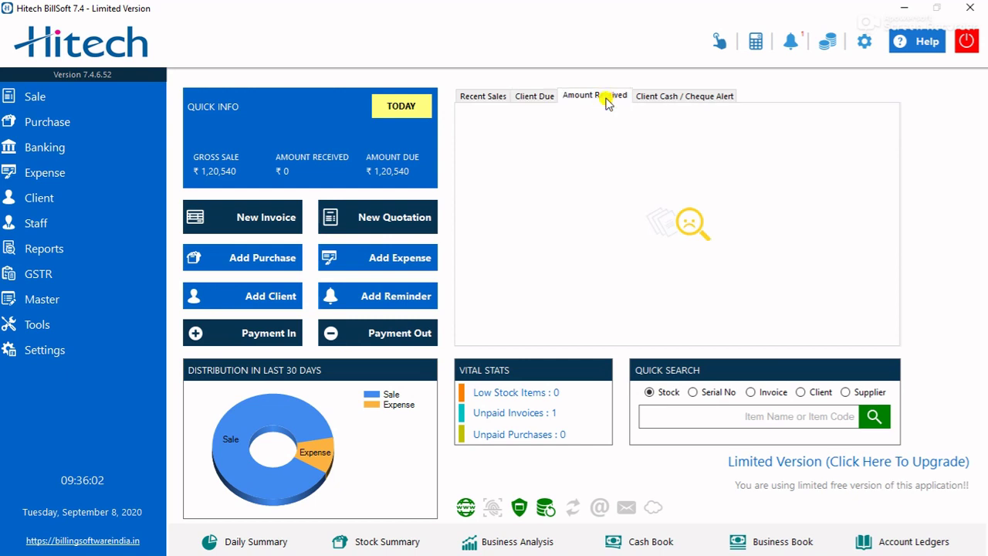
{"action": "left_click", "coordinate": [654, 95]}
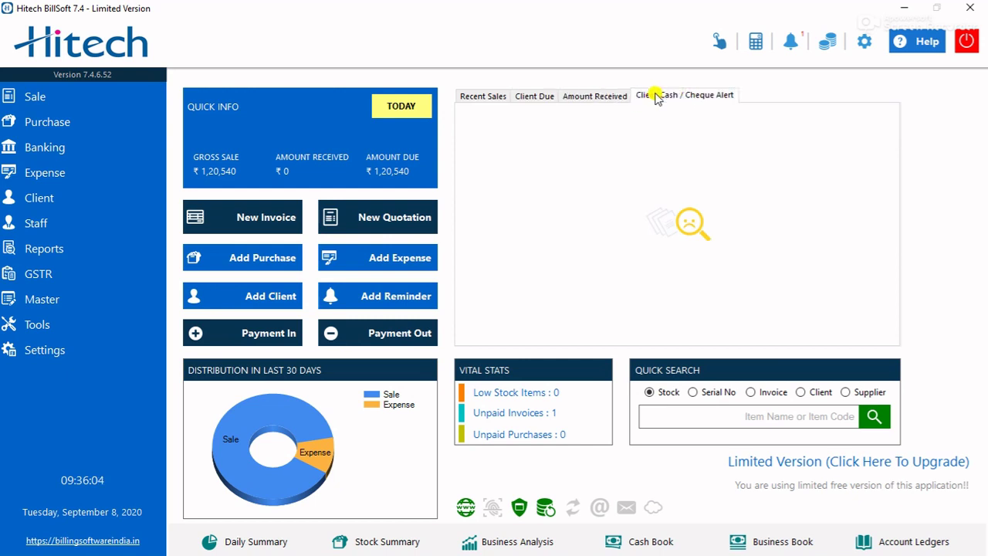
{"action": "left_click", "coordinate": [496, 100]}
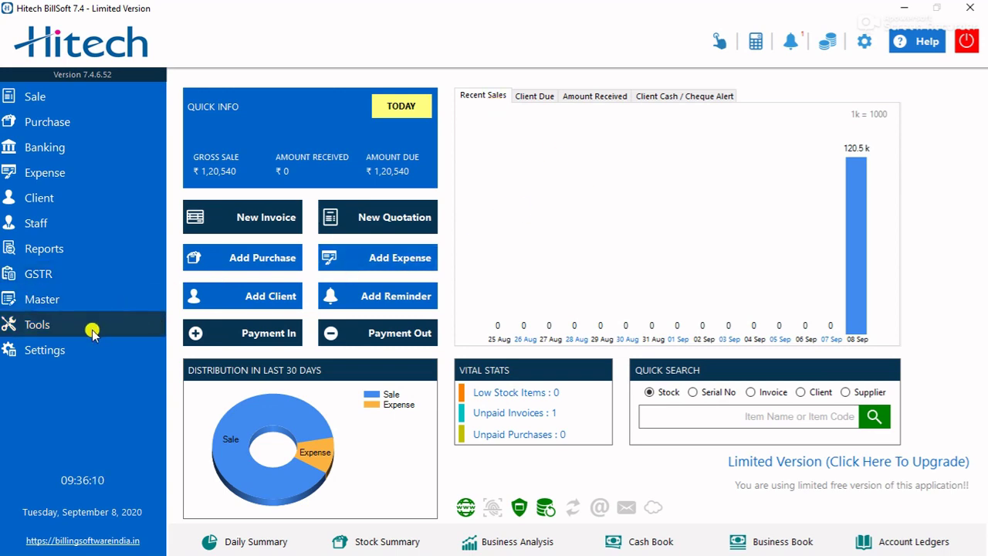
- Set Billing Engine to Point of Sale under Application Settings > Billing, then close settings
{"action": "left_click", "coordinate": [93, 354]}
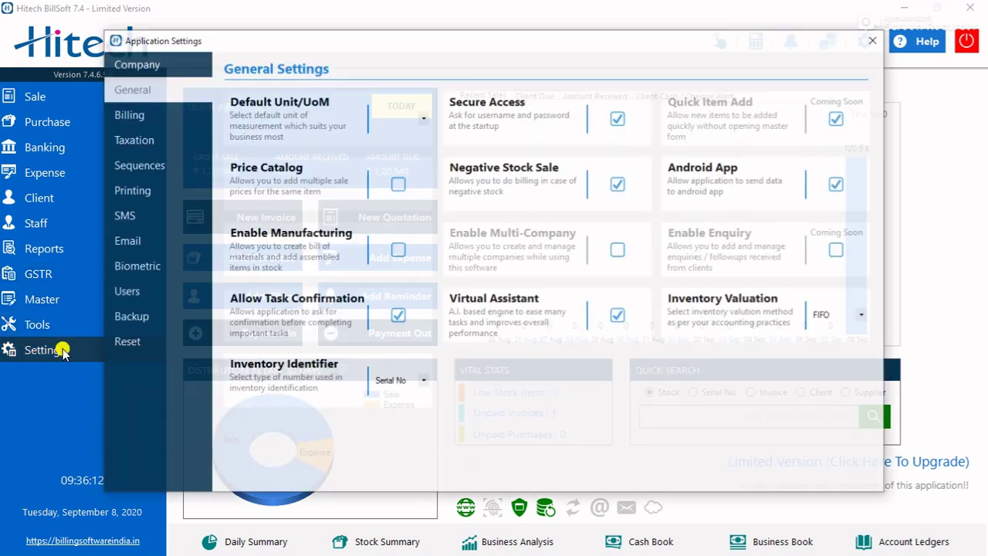
{"action": "left_click", "coordinate": [152, 118]}
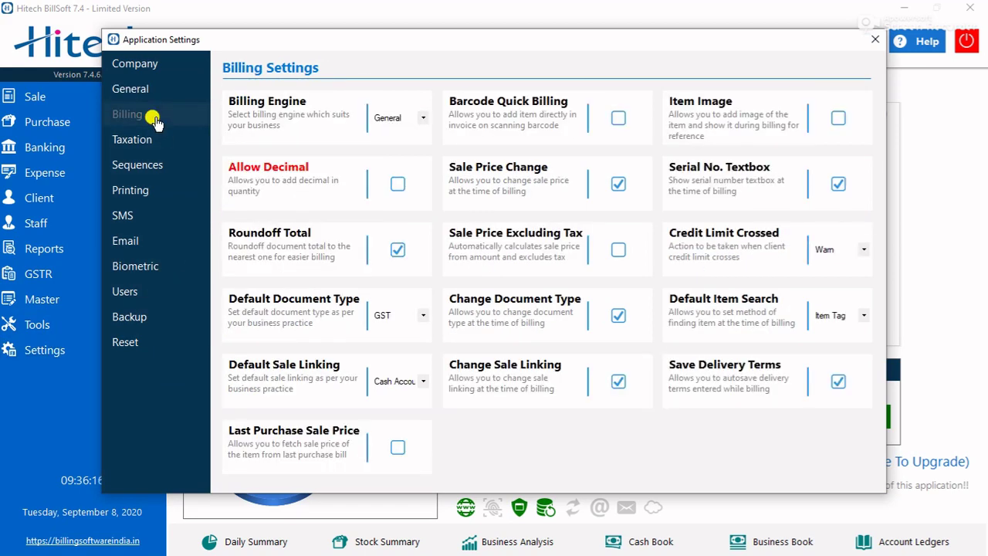
{"action": "left_click", "coordinate": [423, 118]}
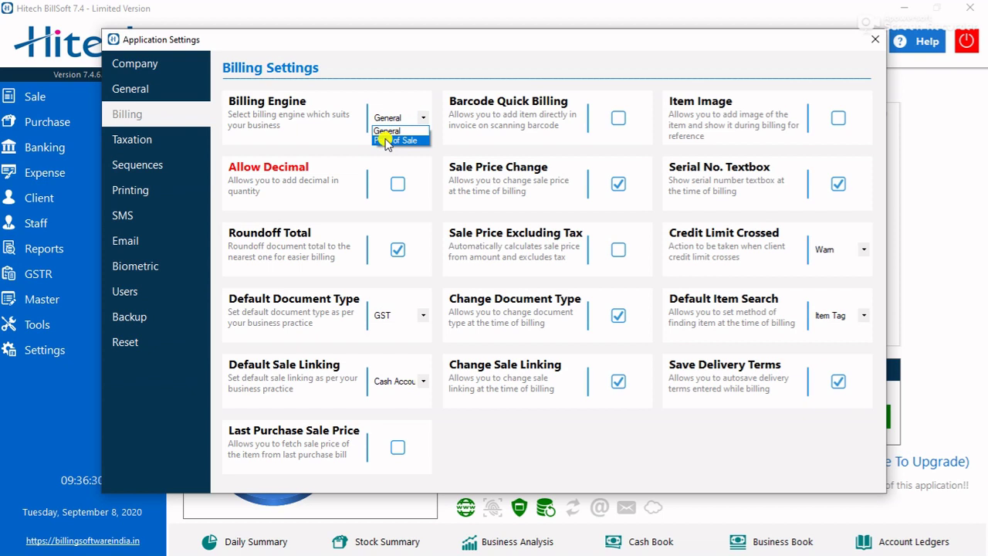
{"action": "left_click", "coordinate": [396, 141]}
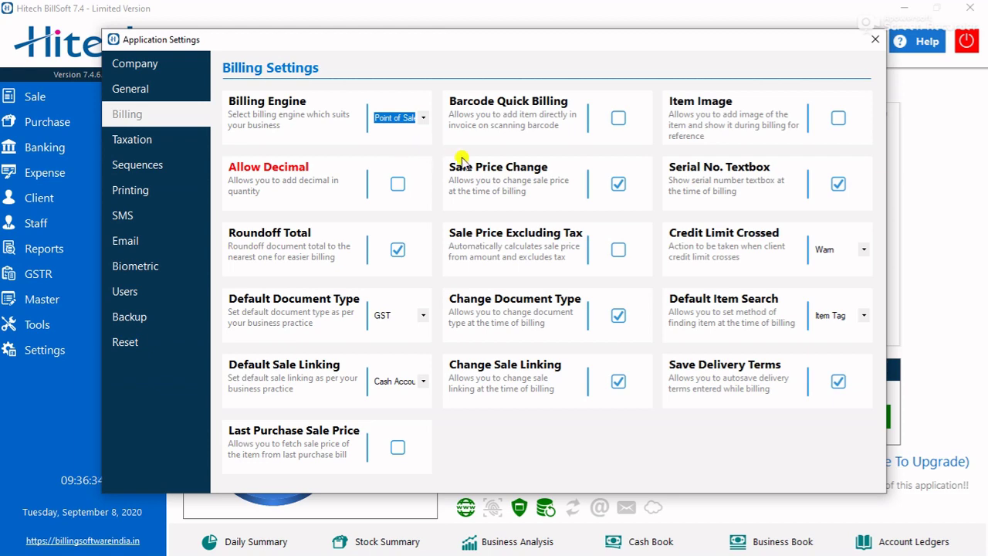
{"action": "left_click", "coordinate": [875, 39]}
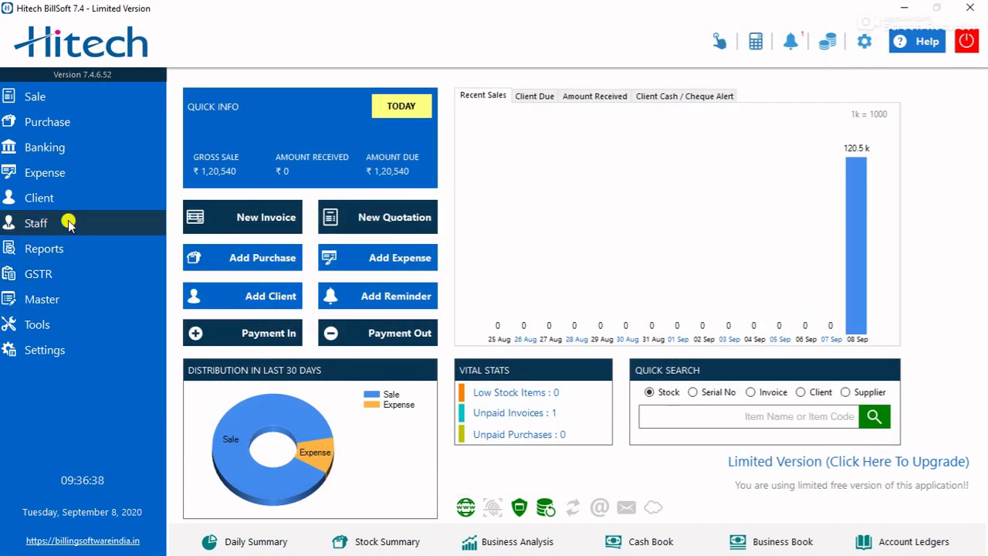
- Start a new invoice and add one DELL -I5/4585 from the LAPTOP category
{"action": "left_click", "coordinate": [259, 215]}
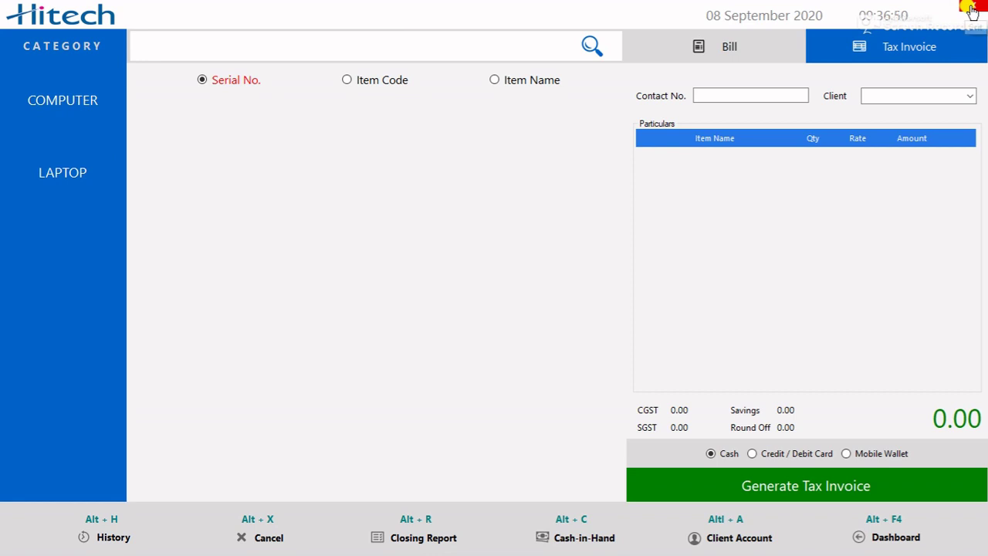
{"action": "left_click", "coordinate": [74, 109]}
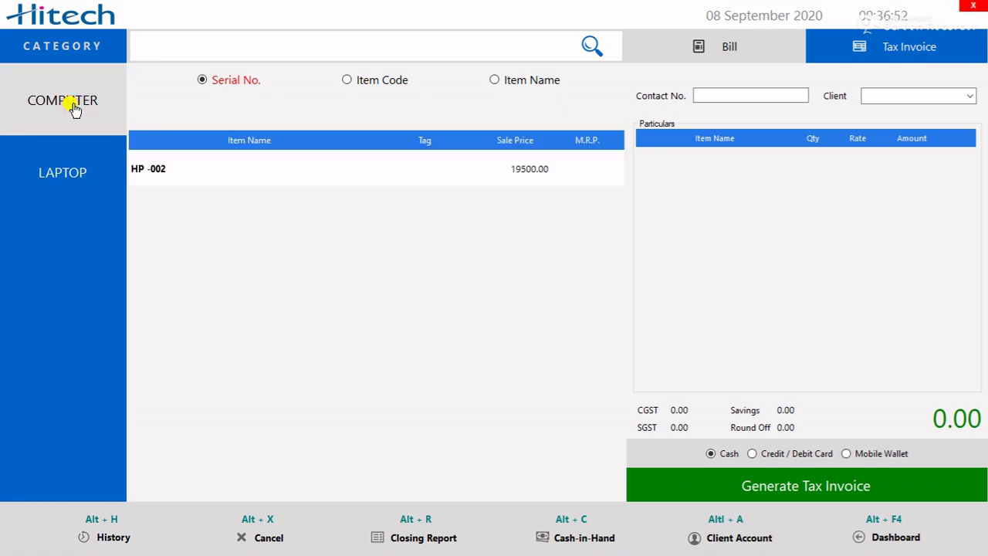
{"action": "left_click", "coordinate": [79, 182]}
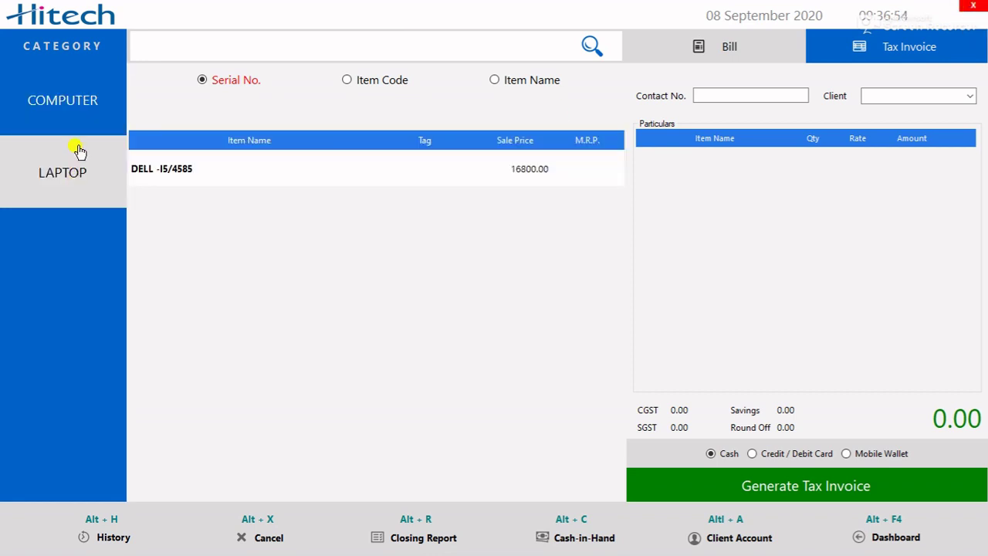
{"action": "double_click", "coordinate": [183, 170]}
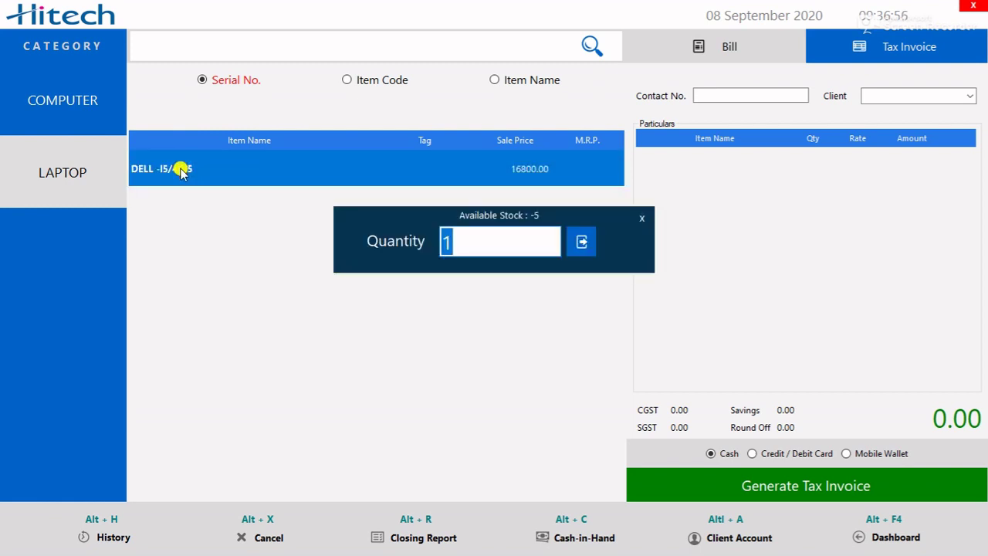
{"action": "left_click", "coordinate": [580, 245]}
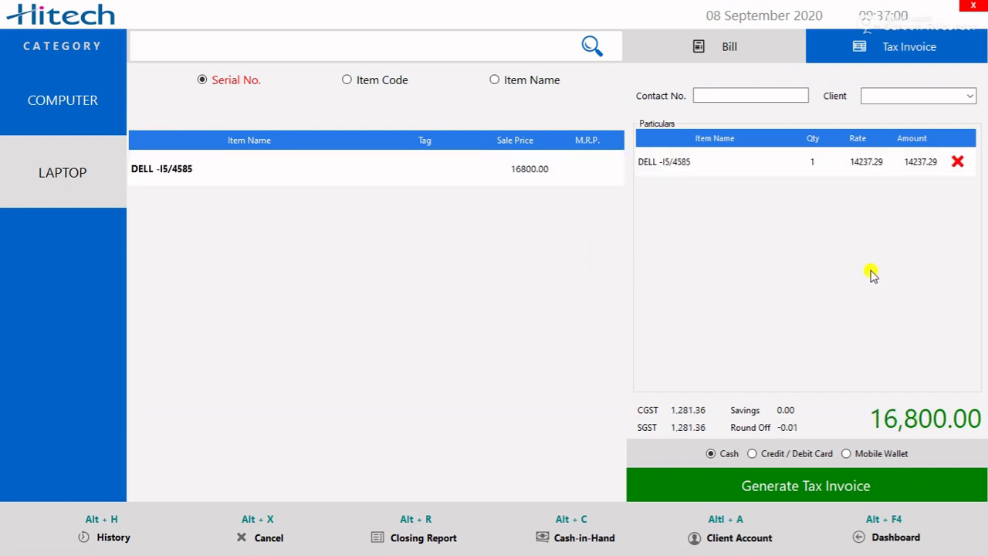
{"action": "left_click", "coordinate": [830, 497]}
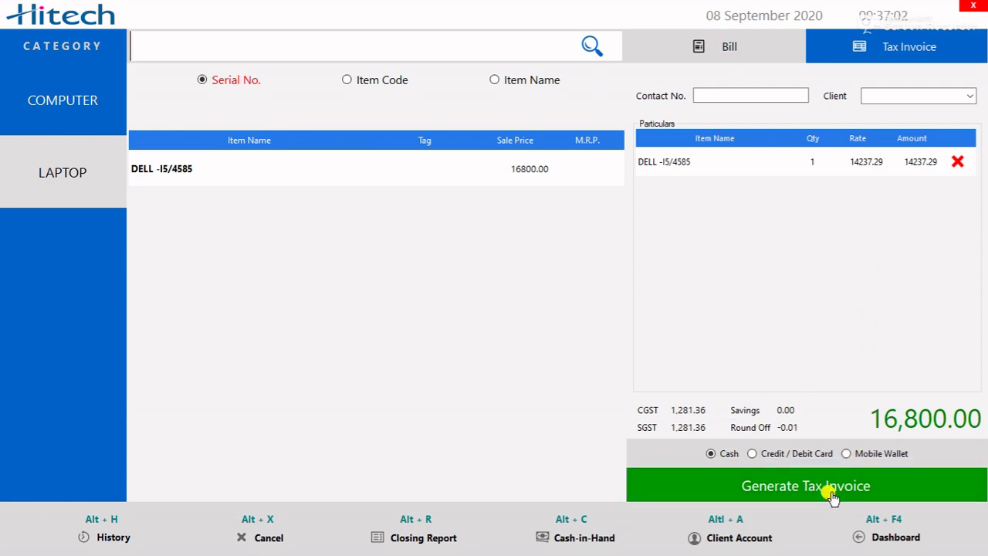
- Add one HP -002 from the COMPUTER category, bringing the total to ₹36,300.00
{"action": "left_click", "coordinate": [66, 128]}
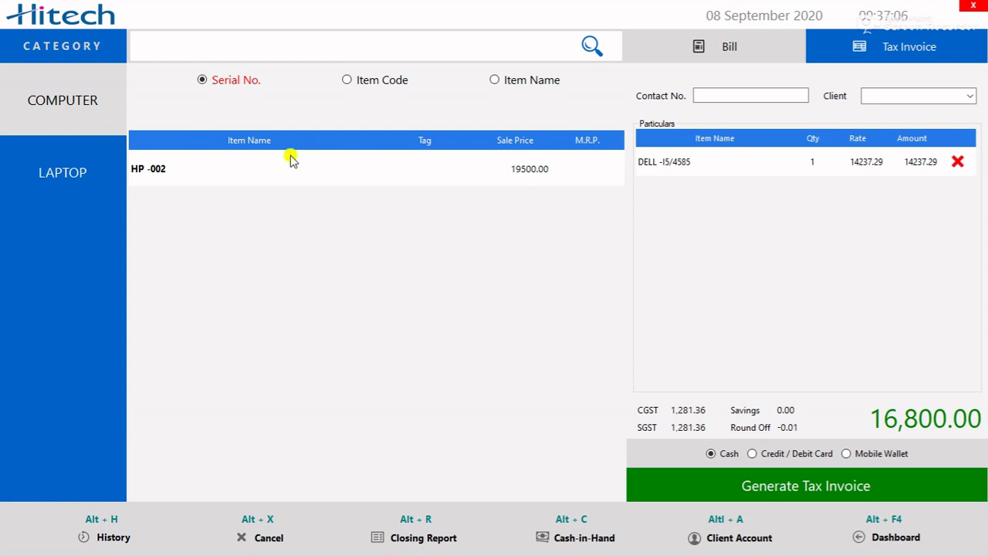
{"action": "left_click", "coordinate": [434, 170]}
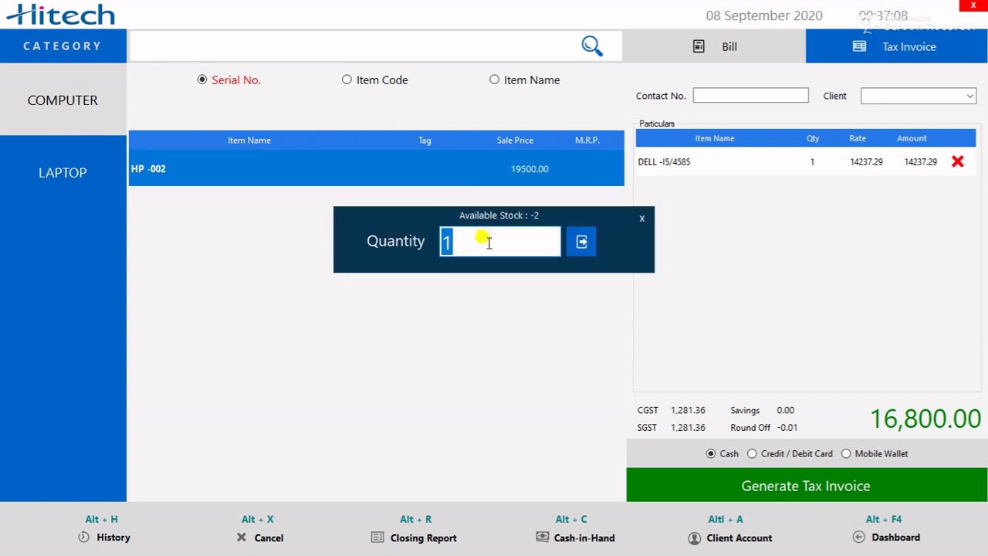
{"action": "left_click", "coordinate": [581, 243]}
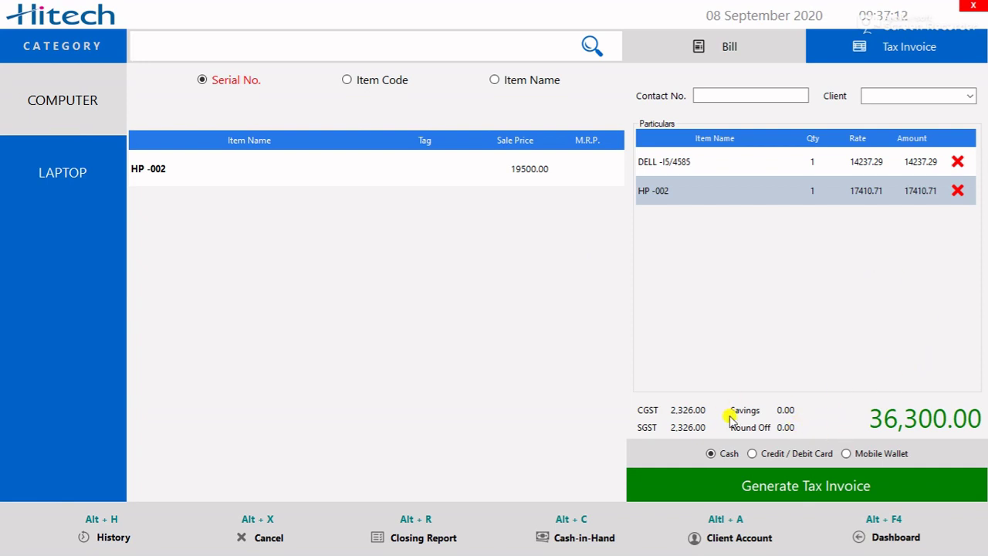
- Generate the tax invoice and enter the cash tendered, correcting 40000 toward 36500
{"action": "left_click", "coordinate": [846, 492]}
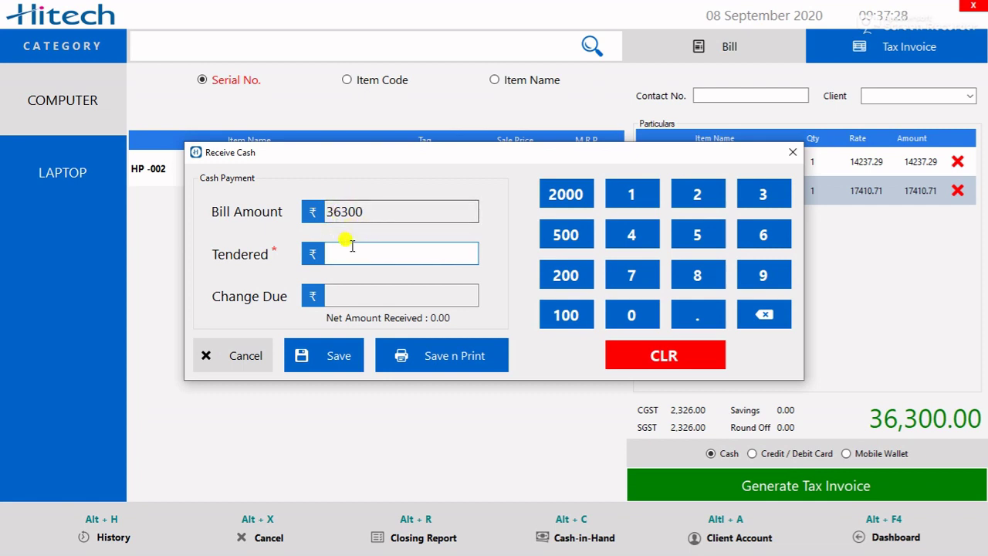
{"action": "type", "text": "40000"}
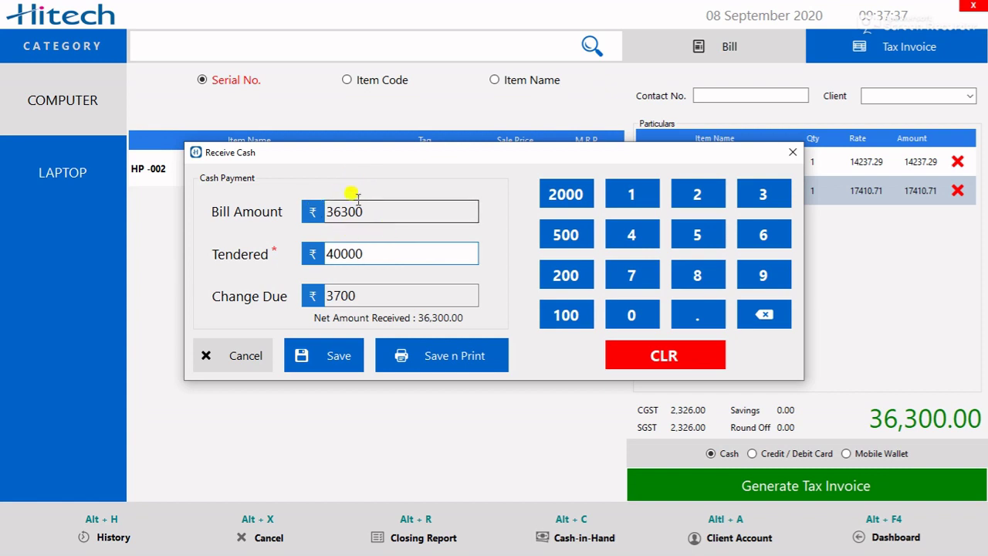
{"action": "key", "text": "BackSpace"}
{"action": "key", "text": "BackSpace"}
{"action": "key", "text": "BackSpace"}
{"action": "key", "text": "BackSpace"}
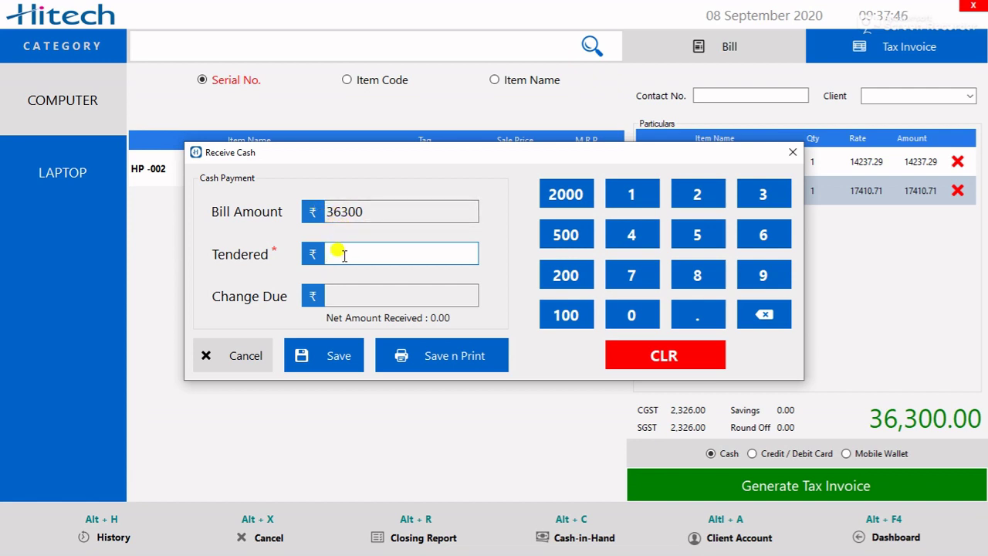
{"action": "type", "text": "365"}
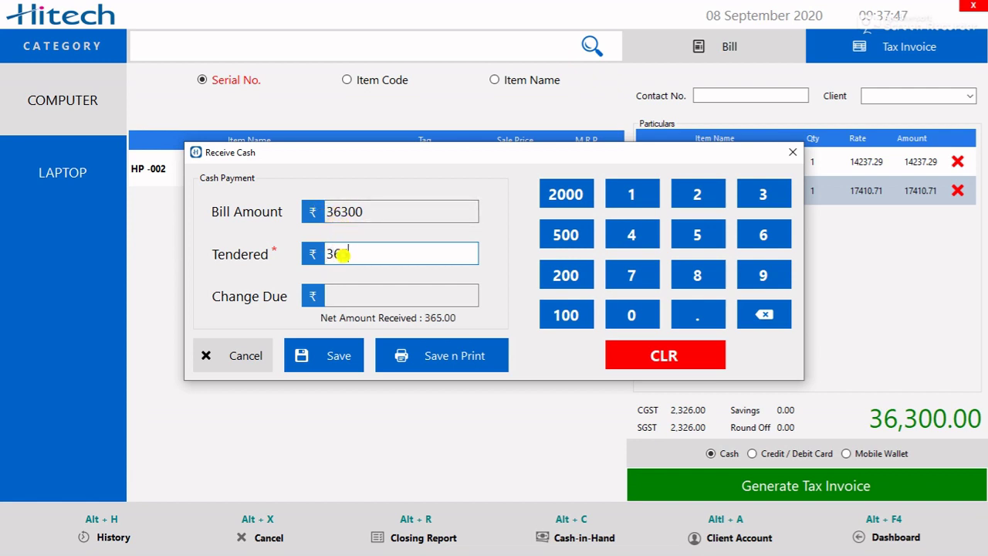
{"action": "key", "text": "BackSpace"}
{"action": "type", "text": "300"}
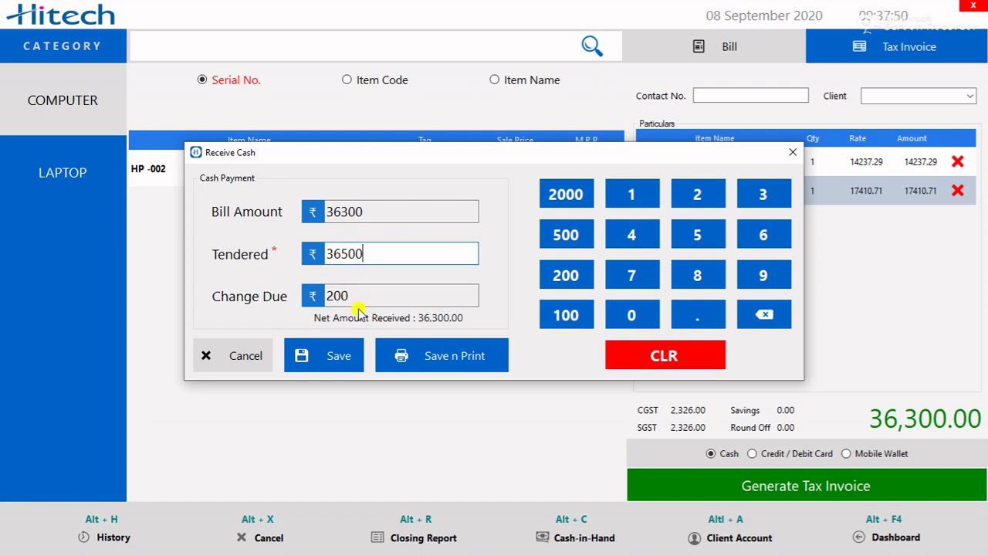
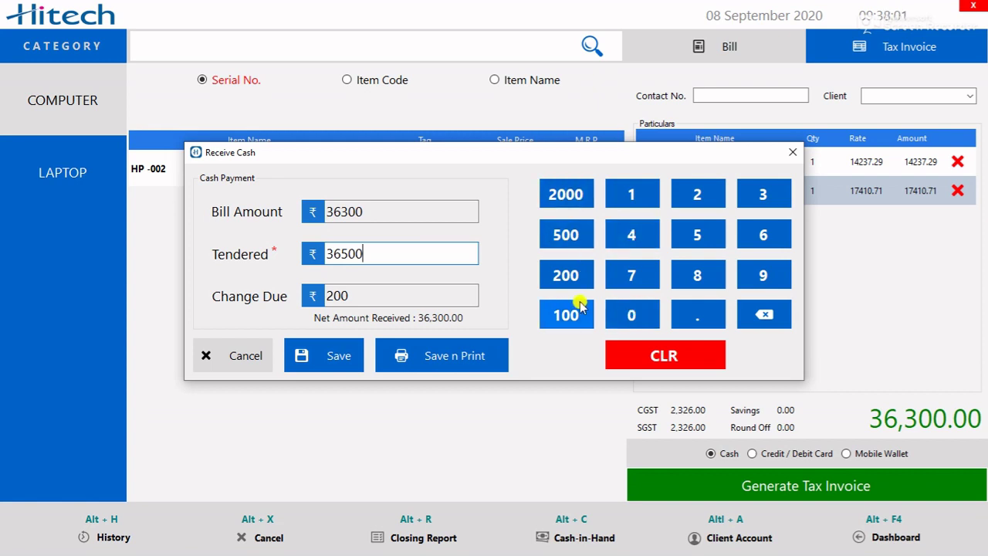
- Save and print the ₹36,300 cash invoice, close the invoice screens, and go to Reports
{"action": "left_click", "coordinate": [459, 362]}
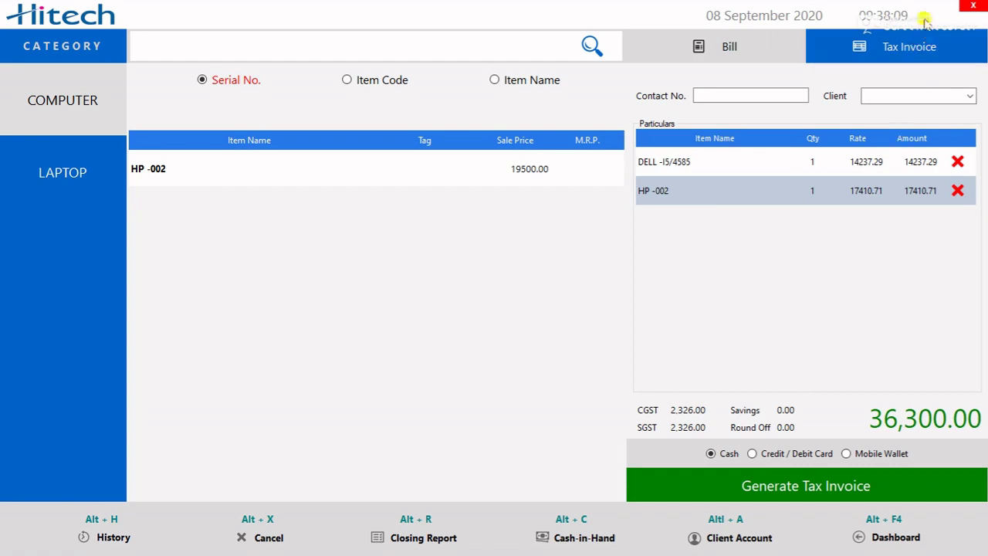
{"action": "left_click", "coordinate": [972, 8]}
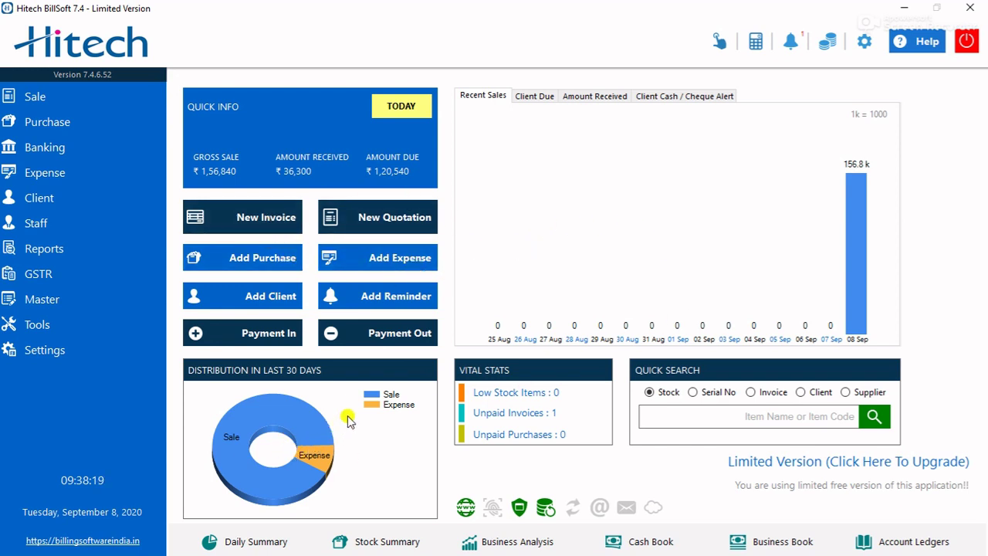
{"action": "left_click", "coordinate": [265, 226]}
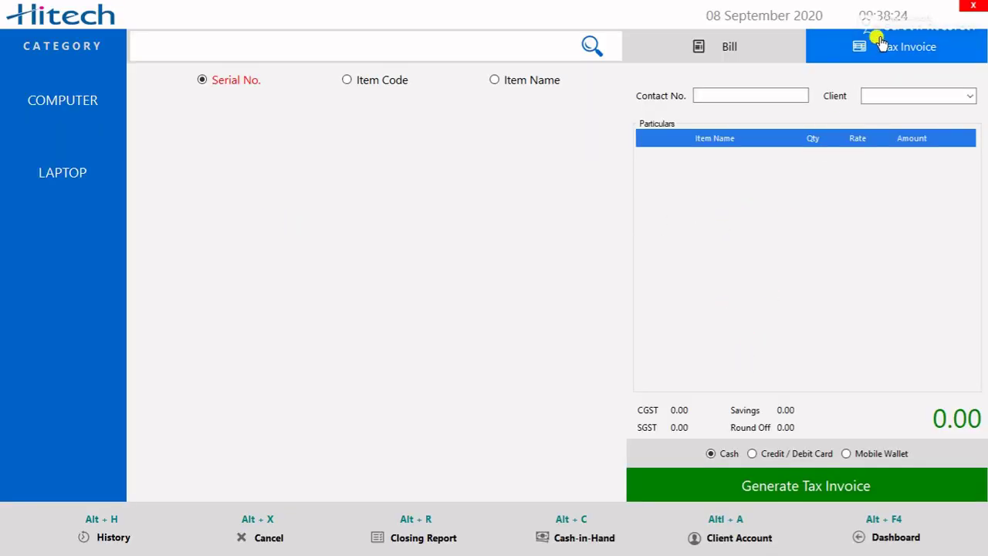
{"action": "left_click", "coordinate": [975, 11]}
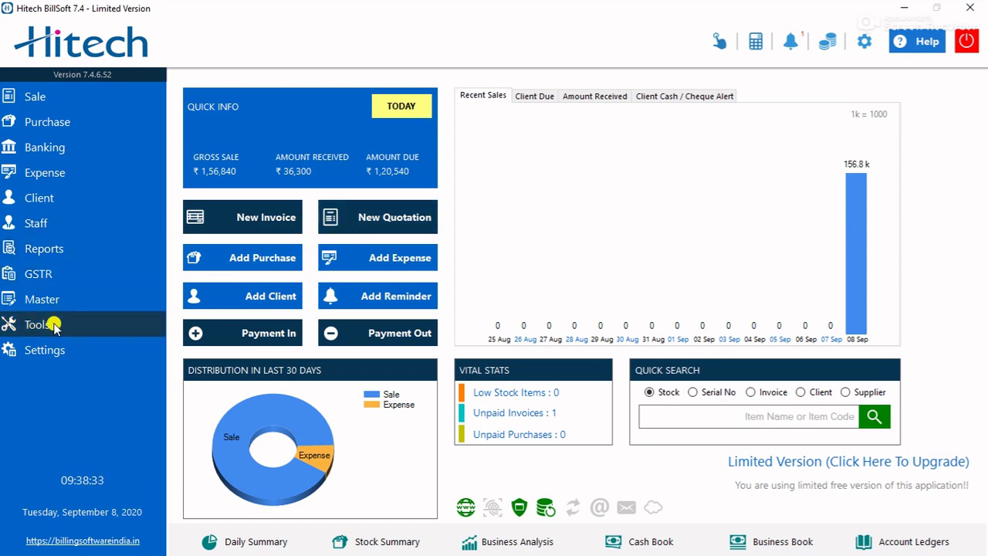
{"action": "left_click", "coordinate": [58, 251]}
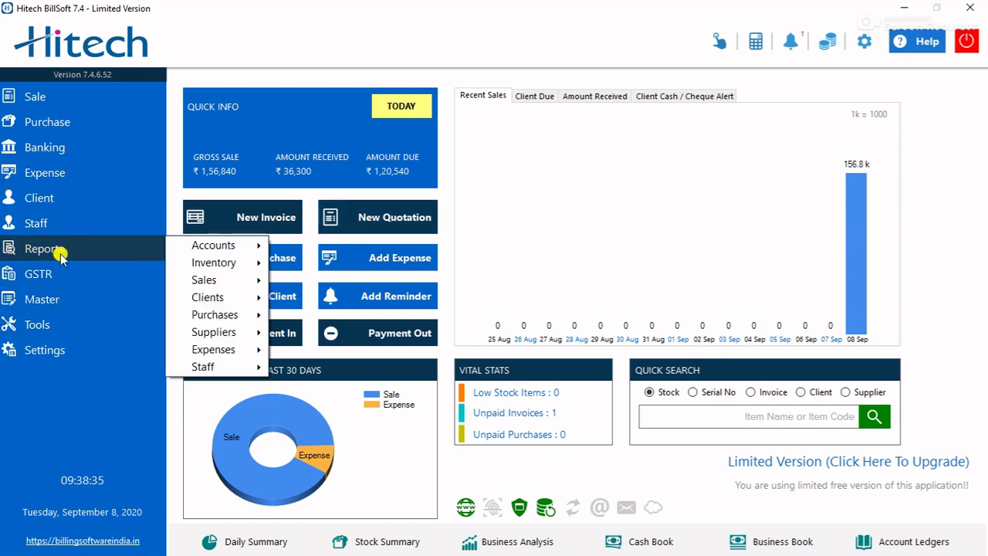
- Open today's Total Item Sale report, inspect the HP -002 and DELL -I5/4585 rows, then close it
{"action": "mouse_move", "coordinate": [203, 279]}
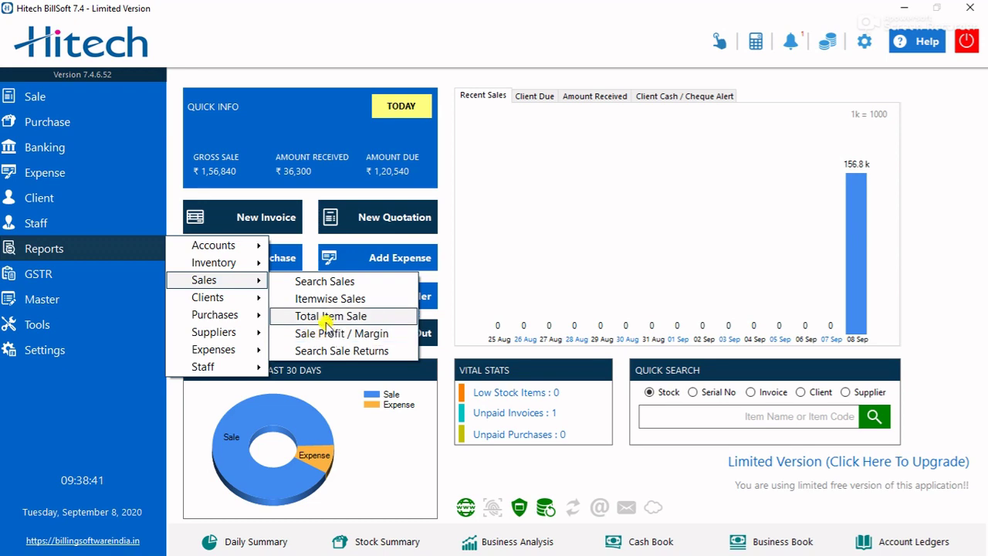
{"action": "left_click", "coordinate": [327, 322]}
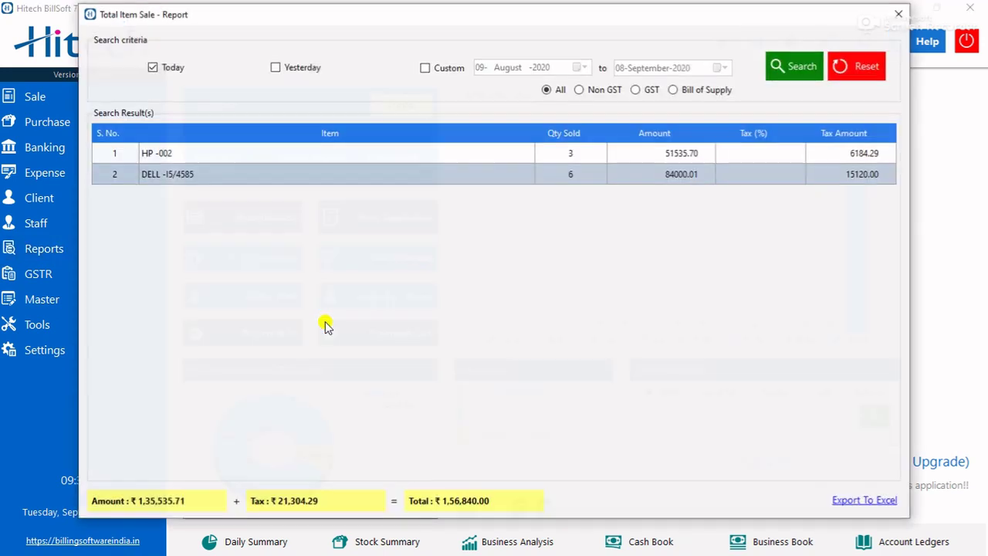
{"action": "left_click", "coordinate": [375, 156]}
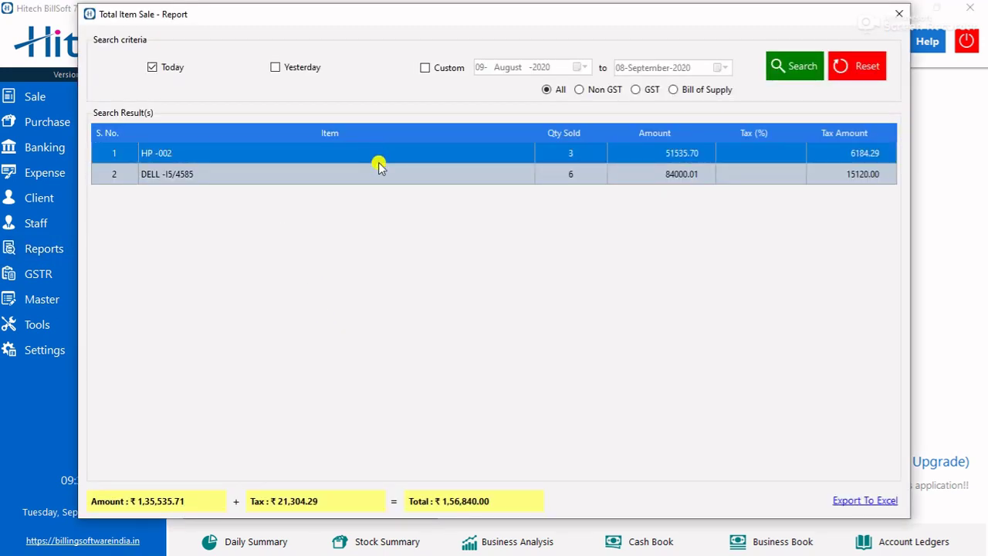
{"action": "left_click", "coordinate": [378, 176]}
{"action": "left_click", "coordinate": [372, 154]}
{"action": "left_click", "coordinate": [378, 174]}
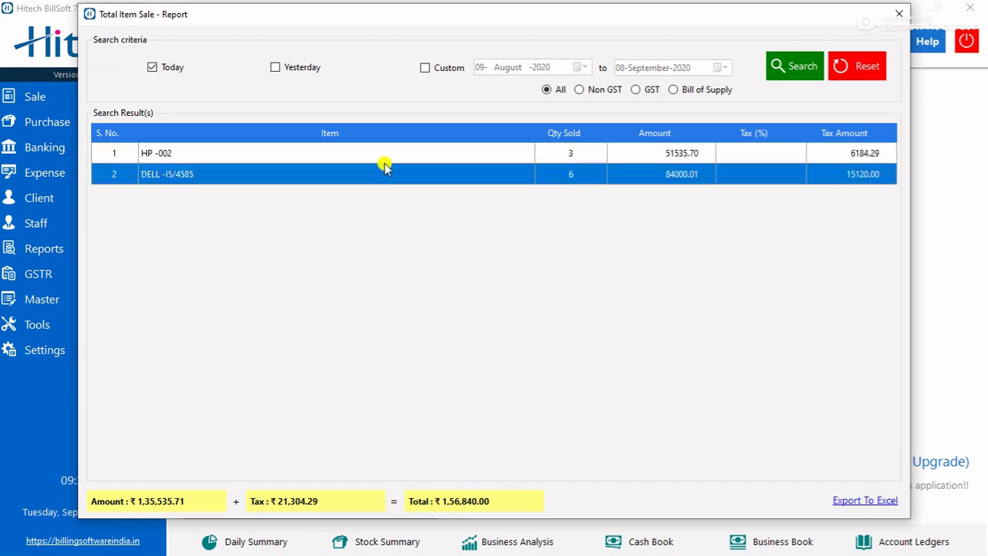
{"action": "left_click", "coordinate": [385, 158]}
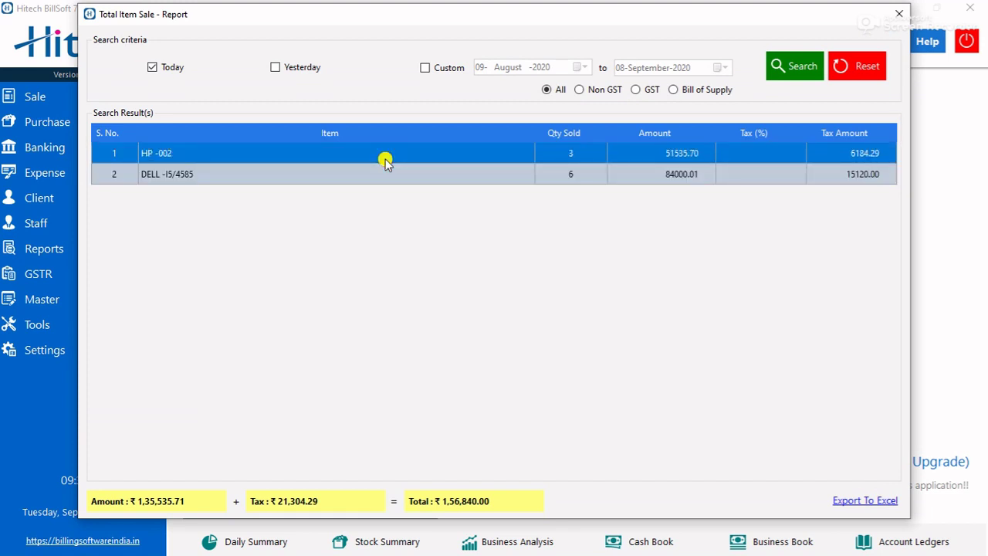
{"action": "left_click", "coordinate": [395, 176]}
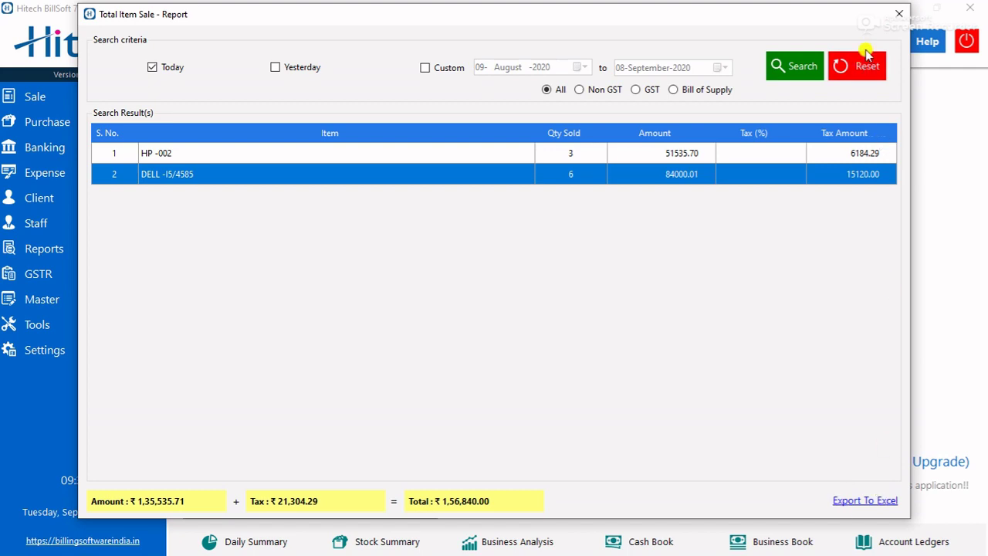
{"action": "left_click", "coordinate": [898, 14]}
- Search the GSTR-1 return for 01–30 September 2020, check its B2CL and B2CS sections, and close it
{"action": "left_click", "coordinate": [42, 274]}
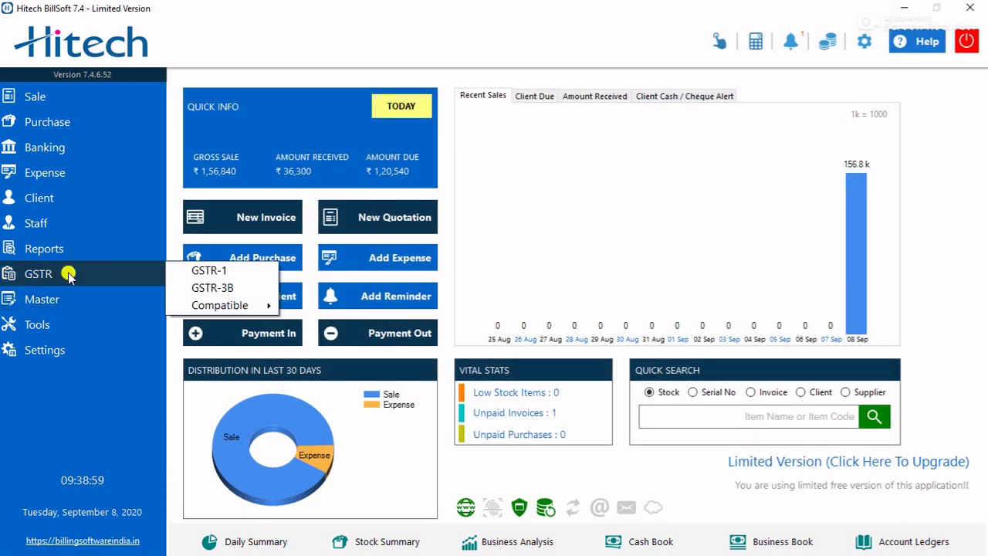
{"action": "left_click", "coordinate": [179, 270]}
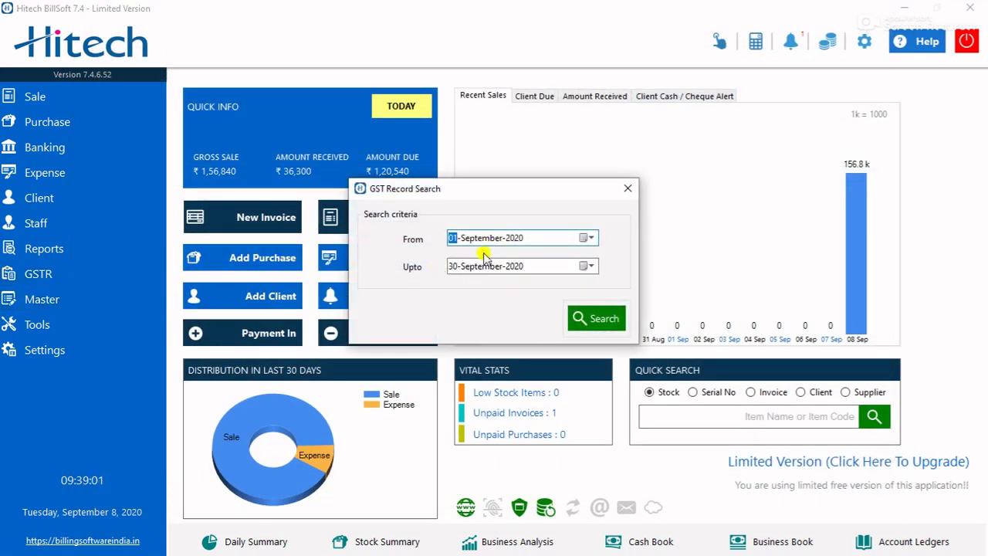
{"action": "left_click", "coordinate": [577, 316]}
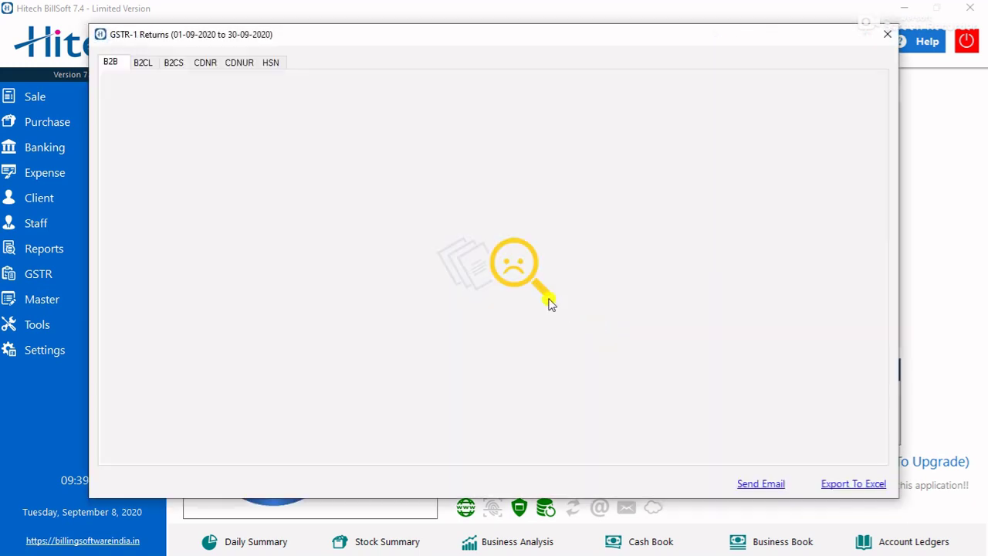
{"action": "left_click", "coordinate": [139, 66]}
{"action": "left_click", "coordinate": [168, 66]}
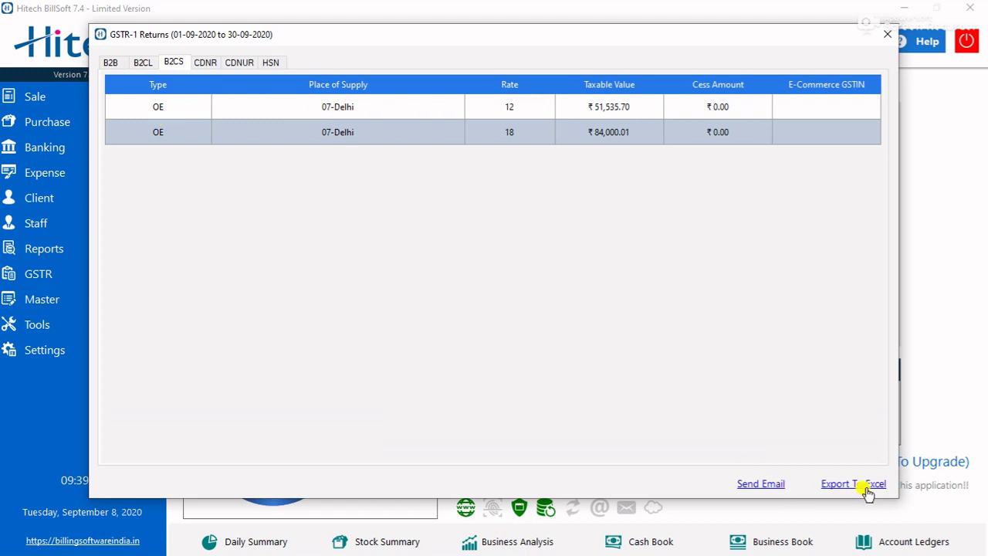
{"action": "left_click", "coordinate": [887, 34]}
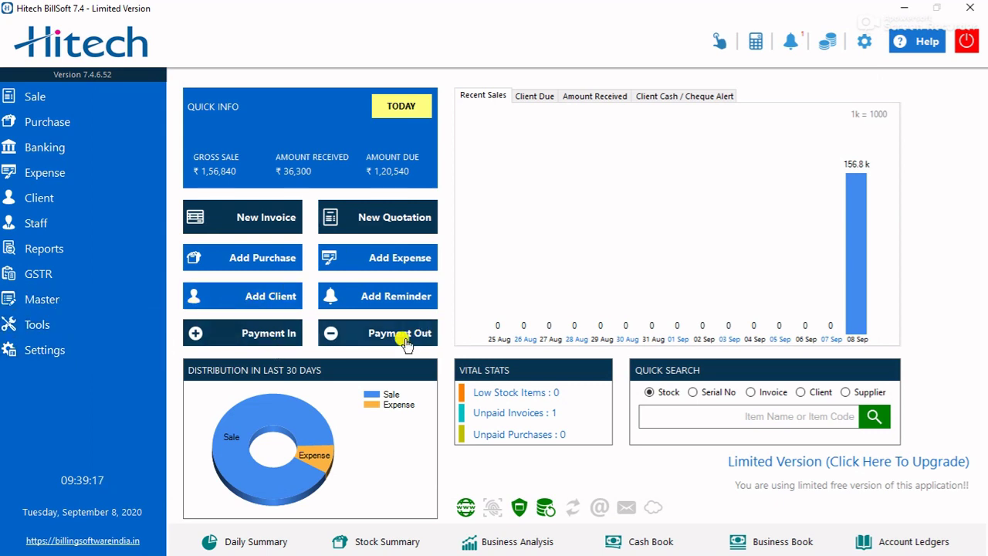
- Begin a client payment by picking the client matching 'r', then close the form unsaved
{"action": "left_click", "coordinate": [257, 339]}
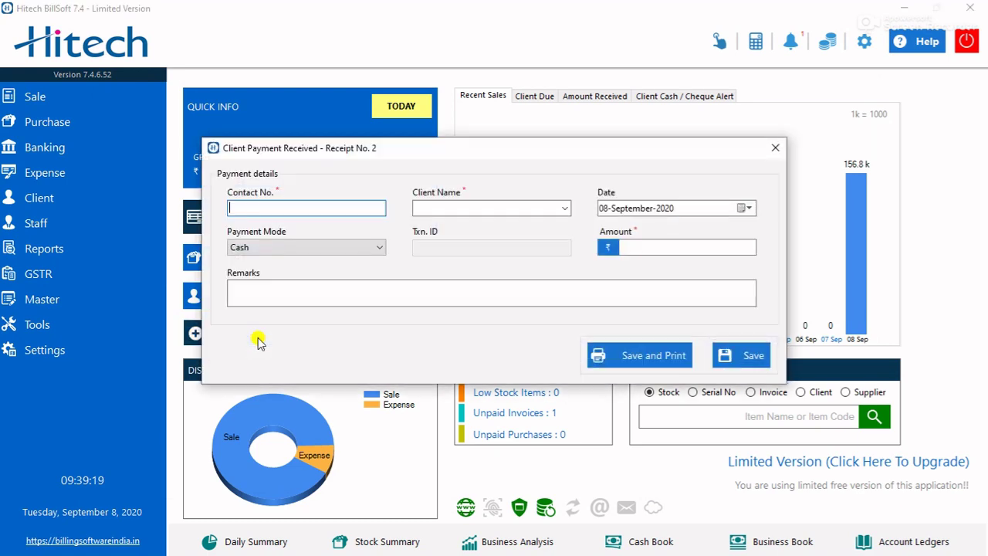
{"action": "left_click", "coordinate": [449, 208]}
{"action": "type", "text": "r"}
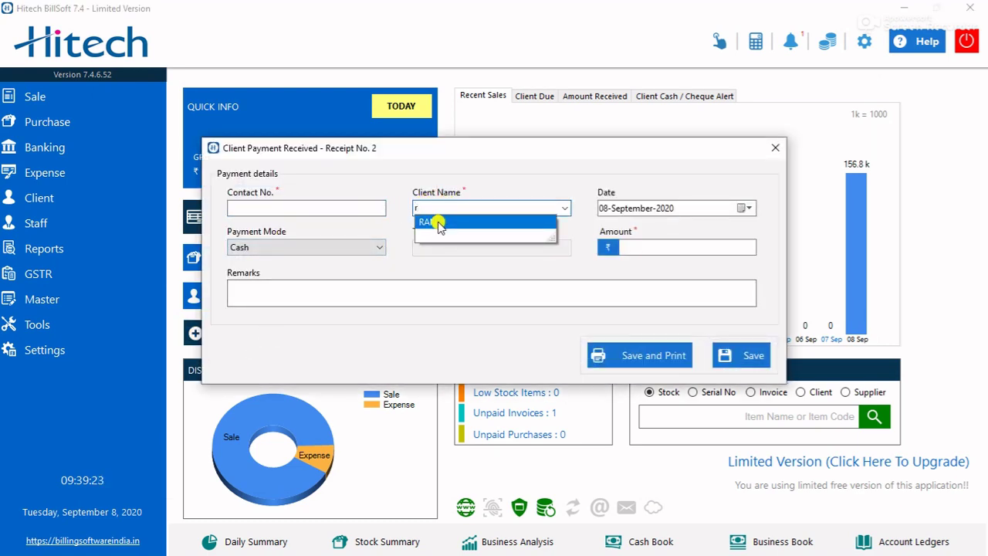
{"action": "left_click", "coordinate": [428, 223]}
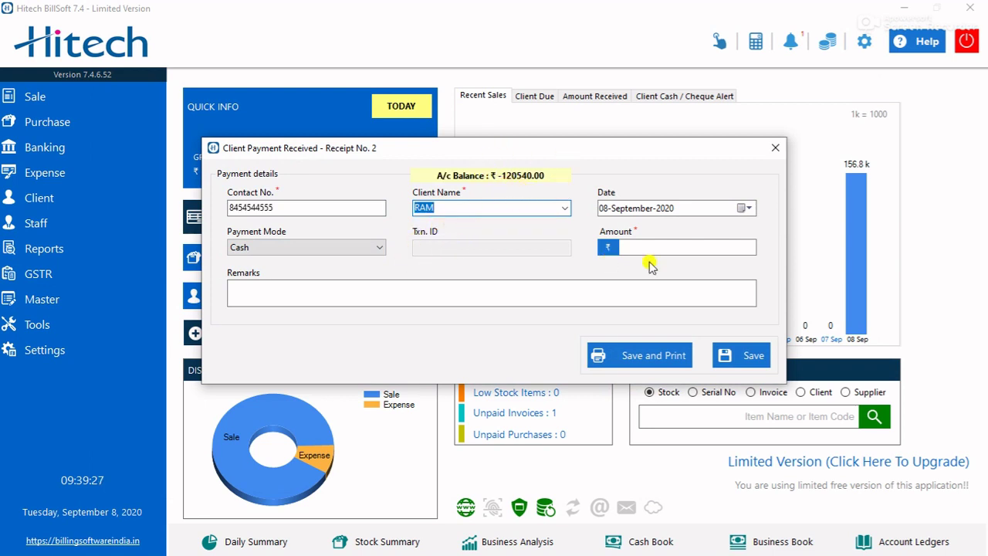
{"action": "left_click", "coordinate": [667, 246]}
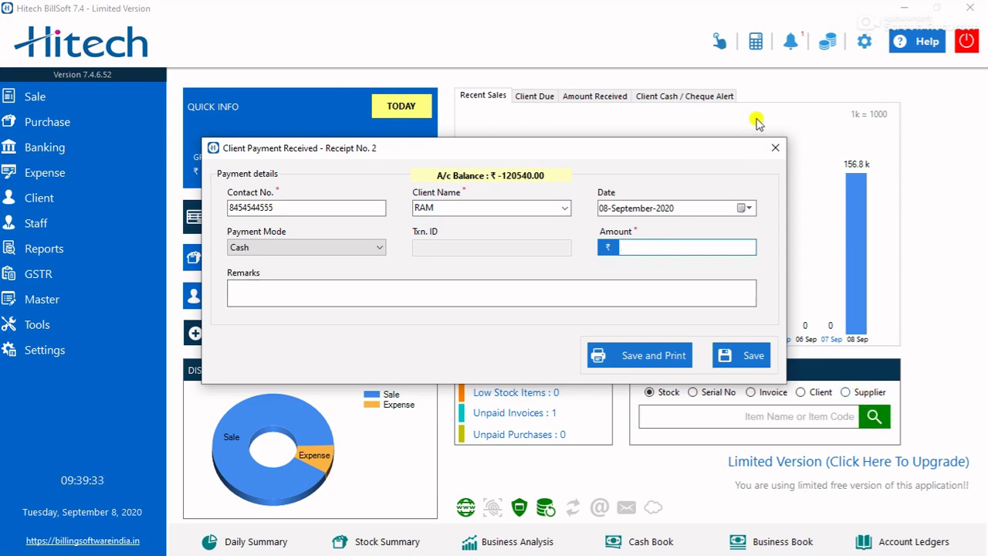
{"action": "left_click", "coordinate": [776, 148]}
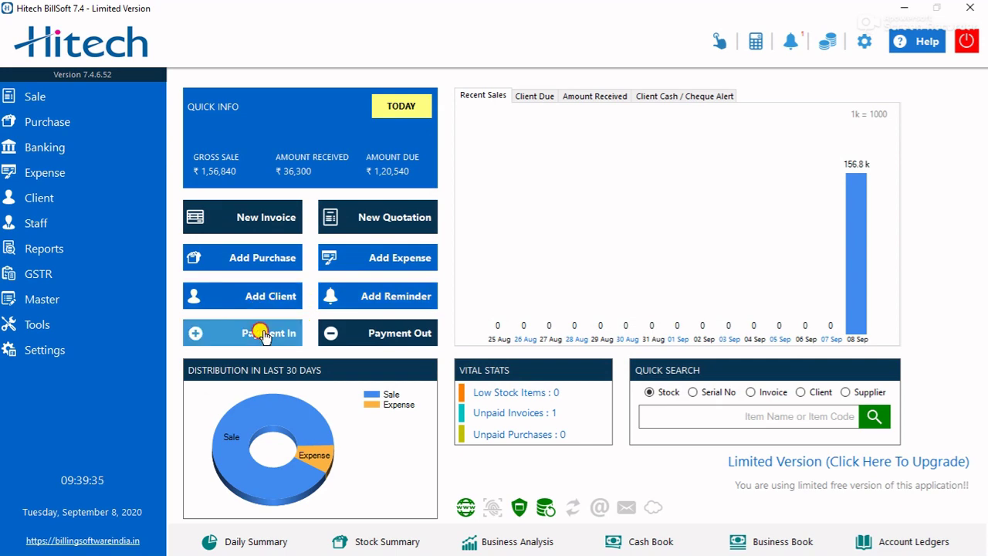
{"action": "left_click", "coordinate": [257, 333]}
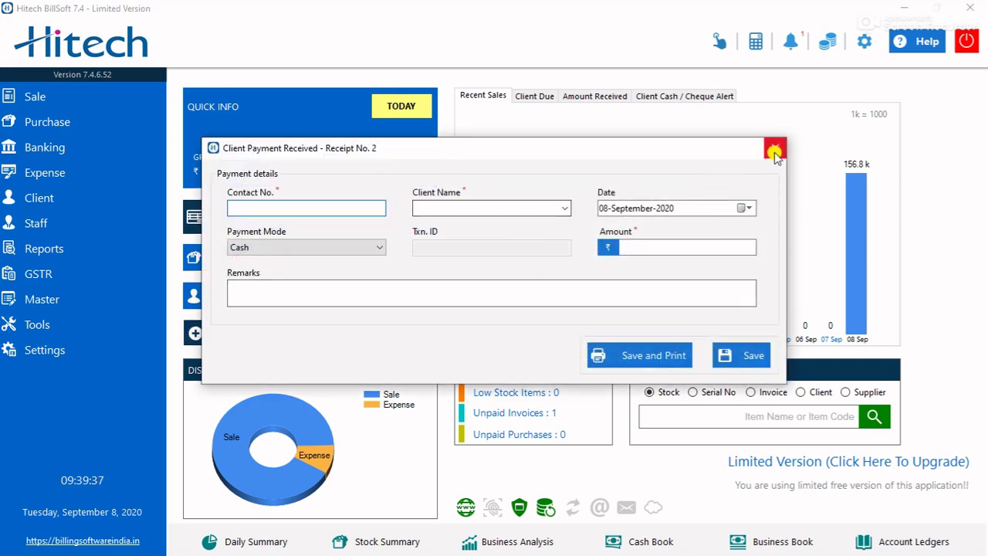
{"action": "left_click", "coordinate": [776, 148]}
- Open the supplier payment form, browse the supplier list without choosing, and close it
{"action": "left_click", "coordinate": [391, 333]}
{"action": "left_click", "coordinate": [434, 209]}
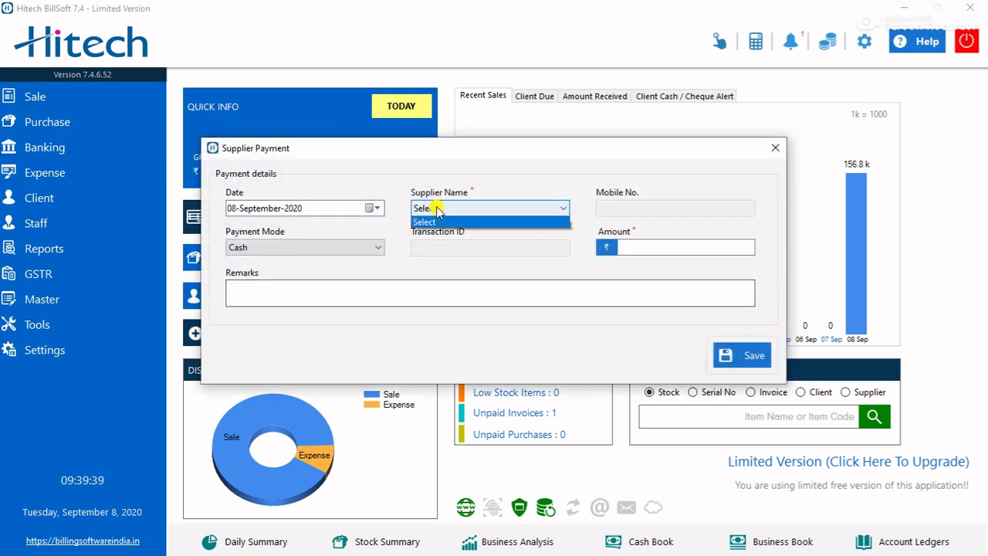
{"action": "left_click", "coordinate": [554, 222]}
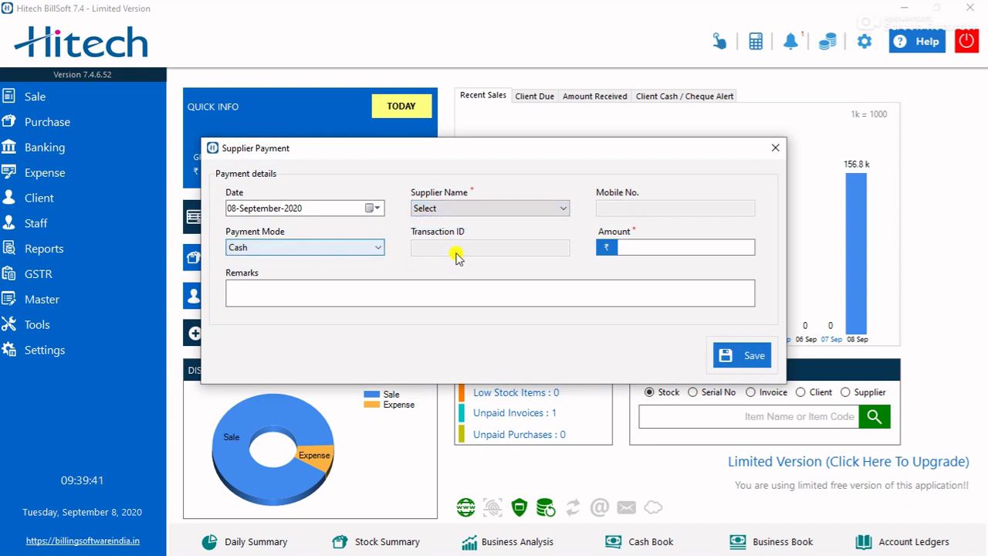
{"action": "left_click", "coordinate": [629, 251]}
{"action": "left_click", "coordinate": [489, 209]}
{"action": "left_click", "coordinate": [480, 206]}
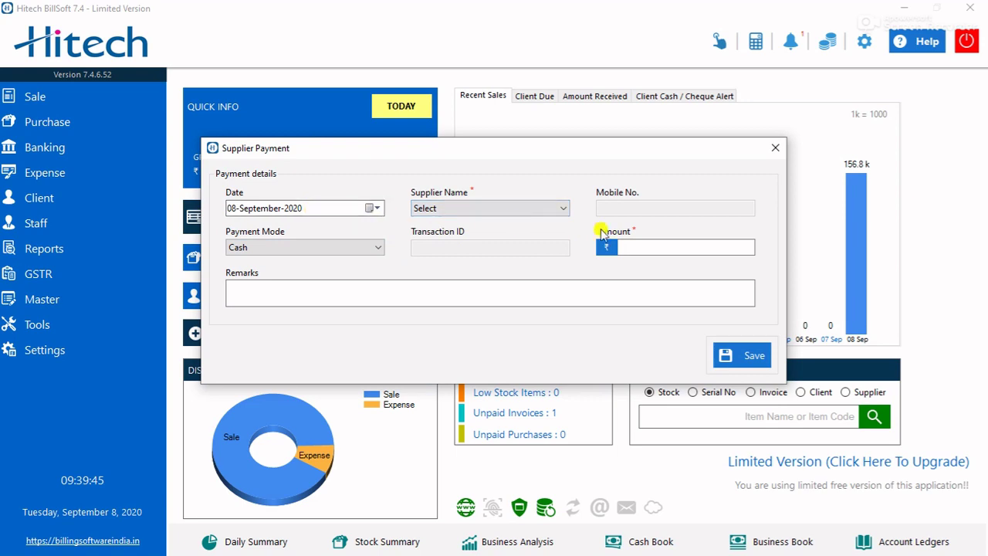
{"action": "left_click", "coordinate": [774, 148]}
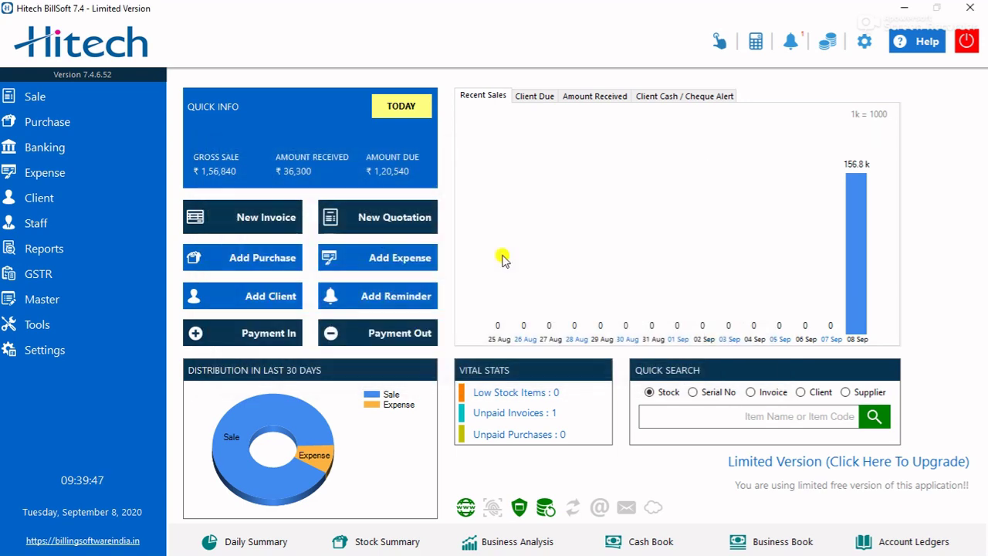
{"action": "left_click", "coordinate": [261, 333]}
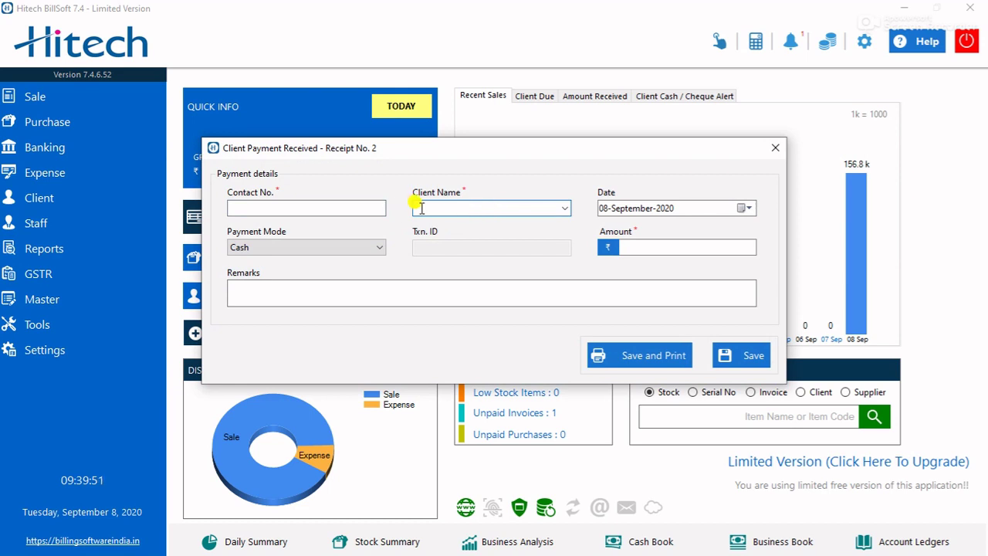
- Record a ₹100000 cash payment from the existing client and confirm the save
{"action": "type", "text": "r"}
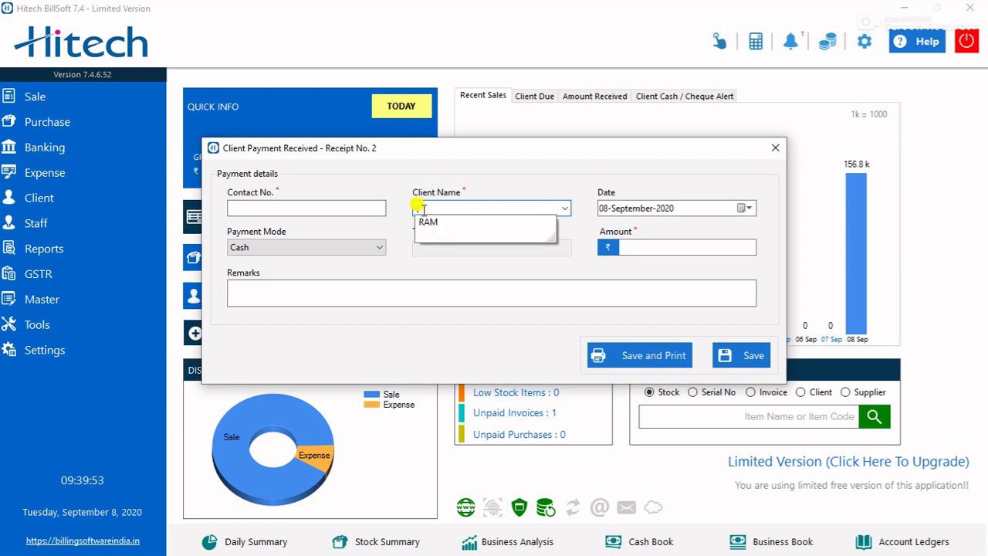
{"action": "left_click", "coordinate": [427, 222]}
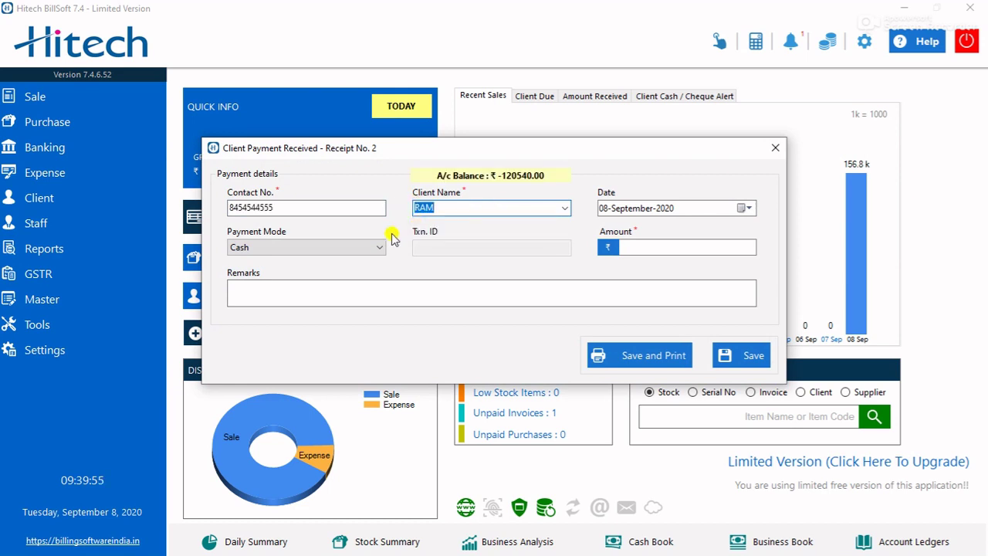
{"action": "left_click", "coordinate": [655, 245]}
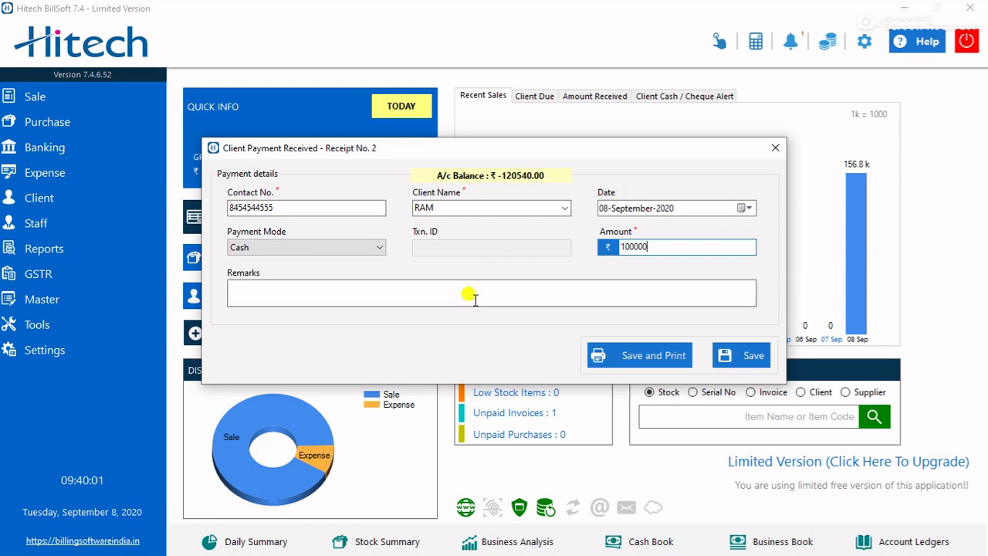
{"action": "left_click", "coordinate": [747, 355]}
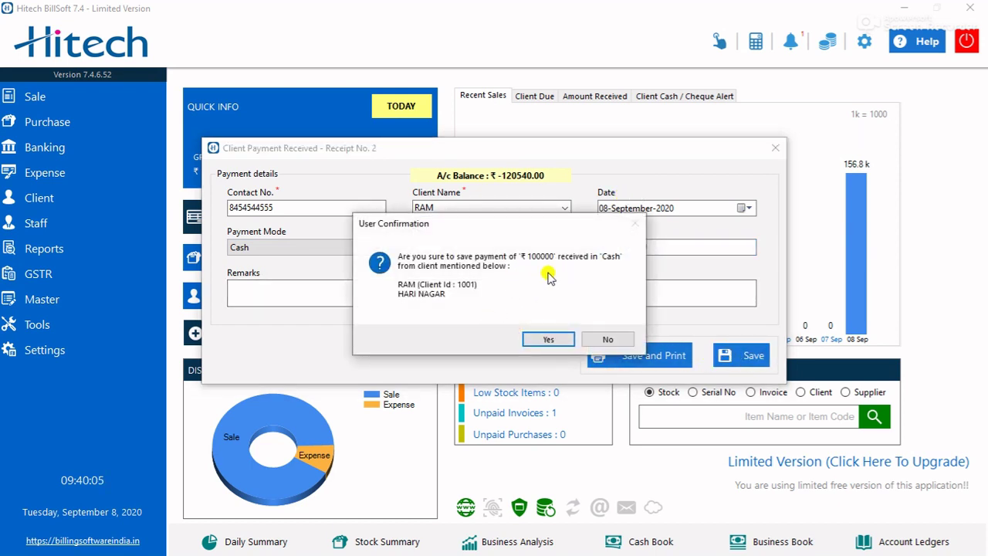
{"action": "left_click", "coordinate": [540, 340]}
{"action": "left_click", "coordinate": [575, 324]}
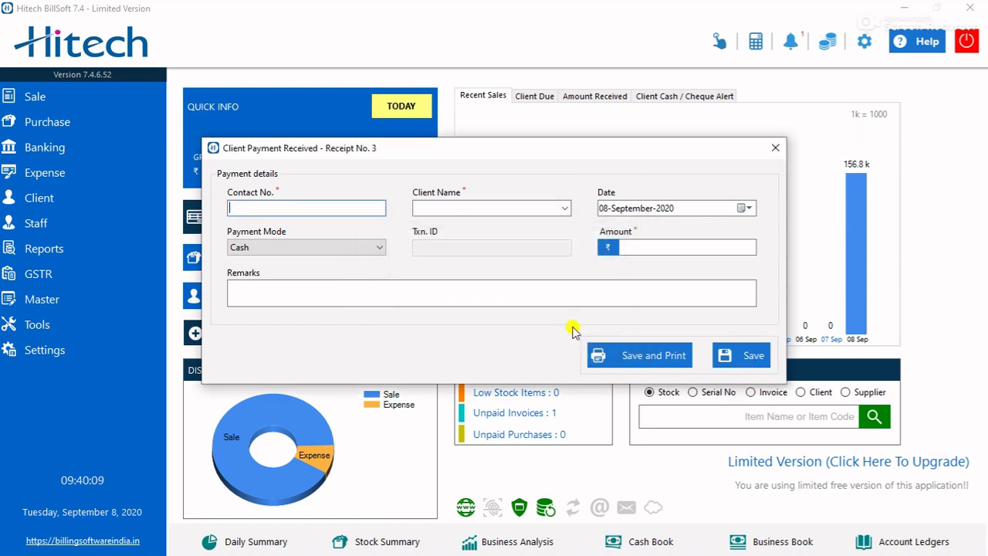
{"action": "left_click", "coordinate": [774, 147]}
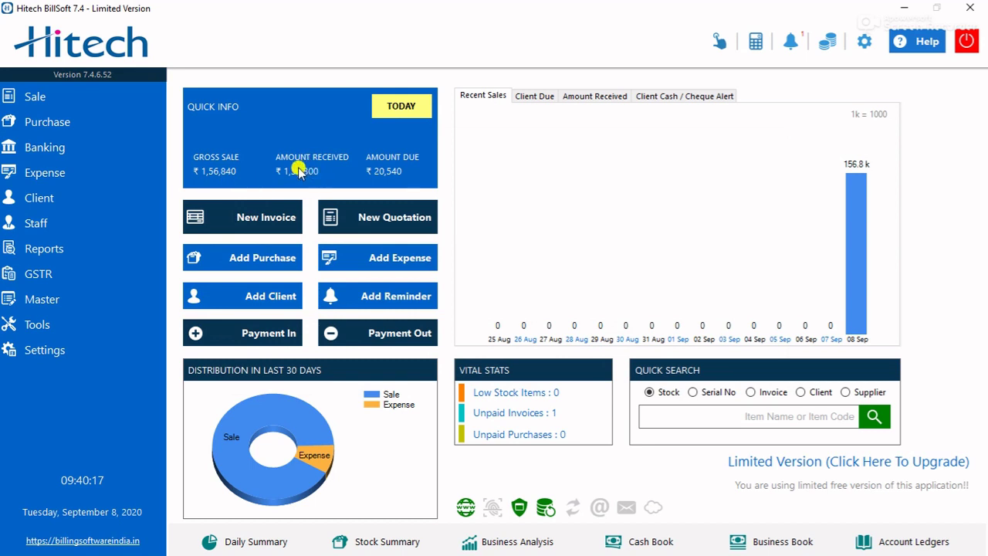
- Review the Amount Received list with its CASH entry and the client dues list
{"action": "left_click", "coordinate": [599, 94]}
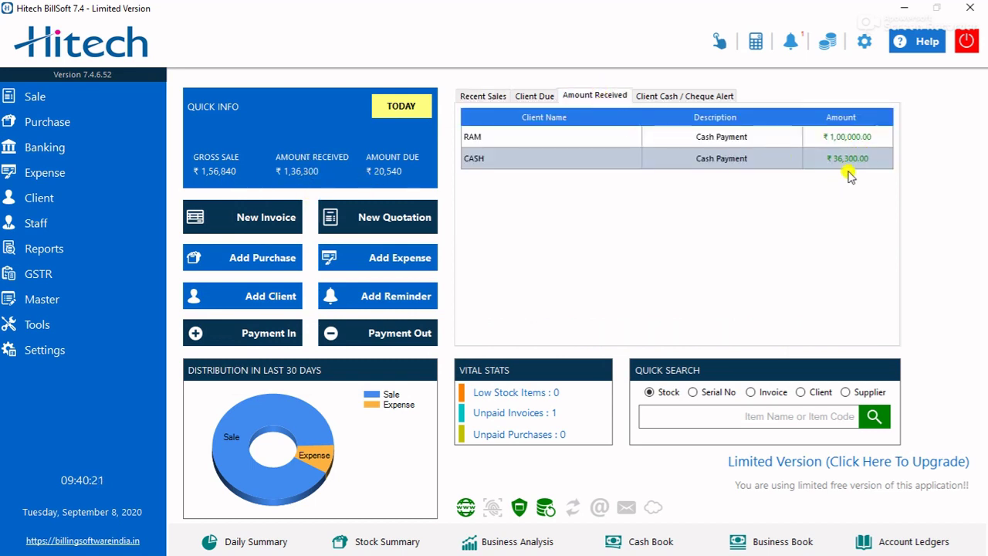
{"action": "left_click", "coordinate": [706, 160]}
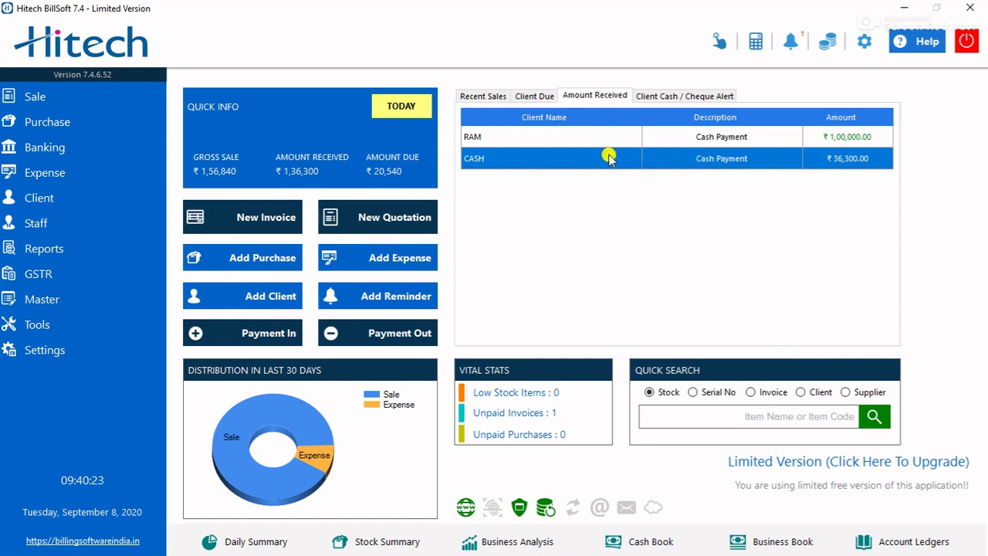
{"action": "left_click", "coordinate": [534, 95]}
{"action": "left_click", "coordinate": [592, 95]}
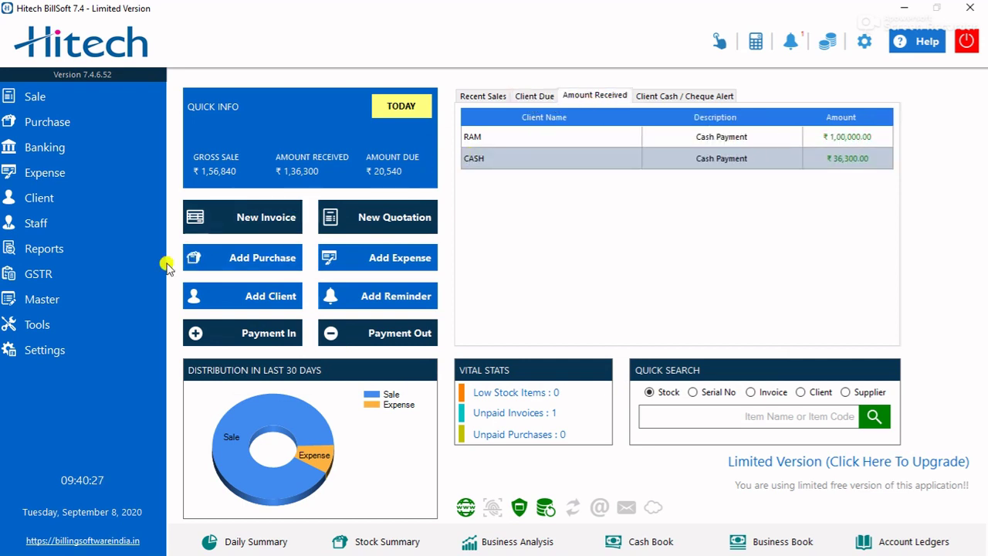
{"action": "left_click", "coordinate": [70, 325]}
- Open the Barcode Generator from Tools, closing and reopening it once
{"action": "mouse_move", "coordinate": [123, 334]}
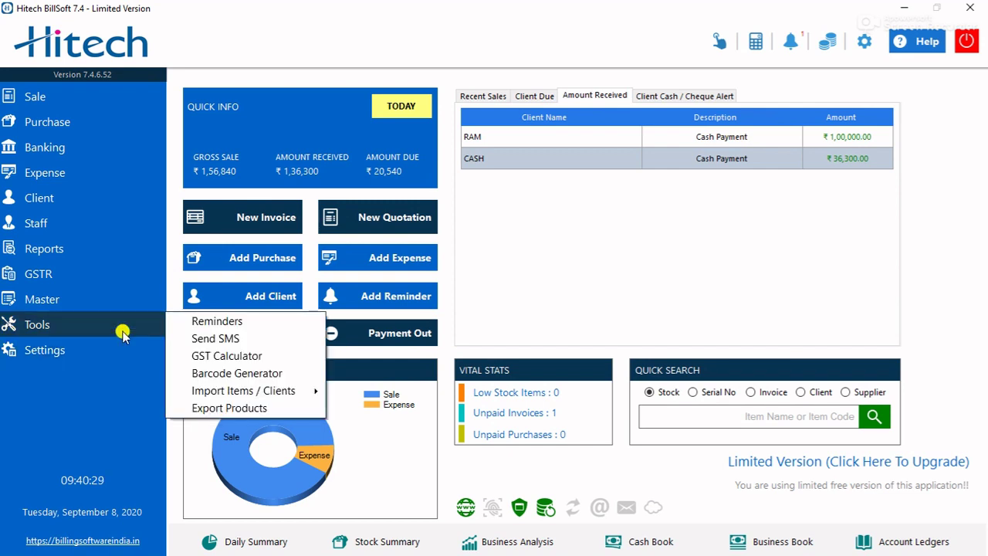
{"action": "left_click", "coordinate": [216, 376]}
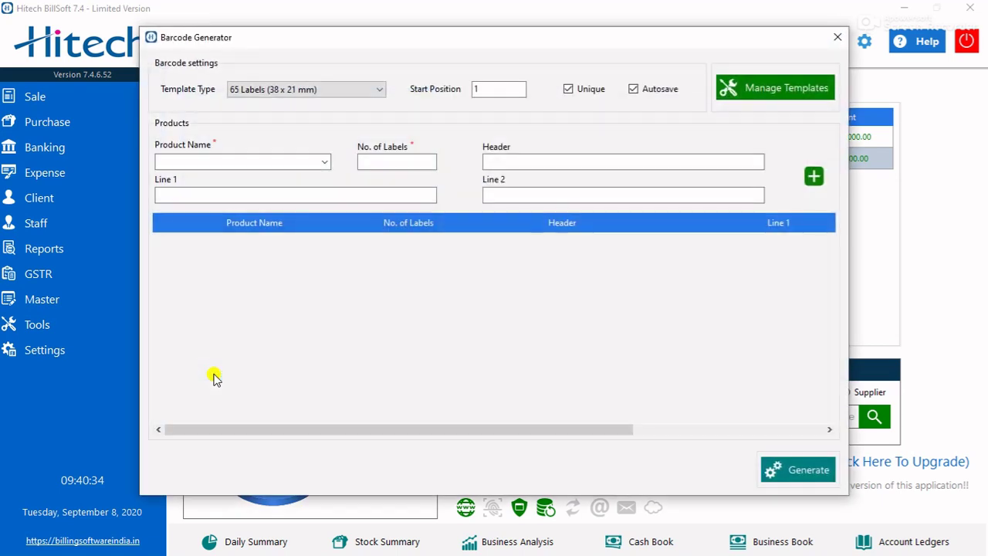
{"action": "left_click", "coordinate": [480, 88]}
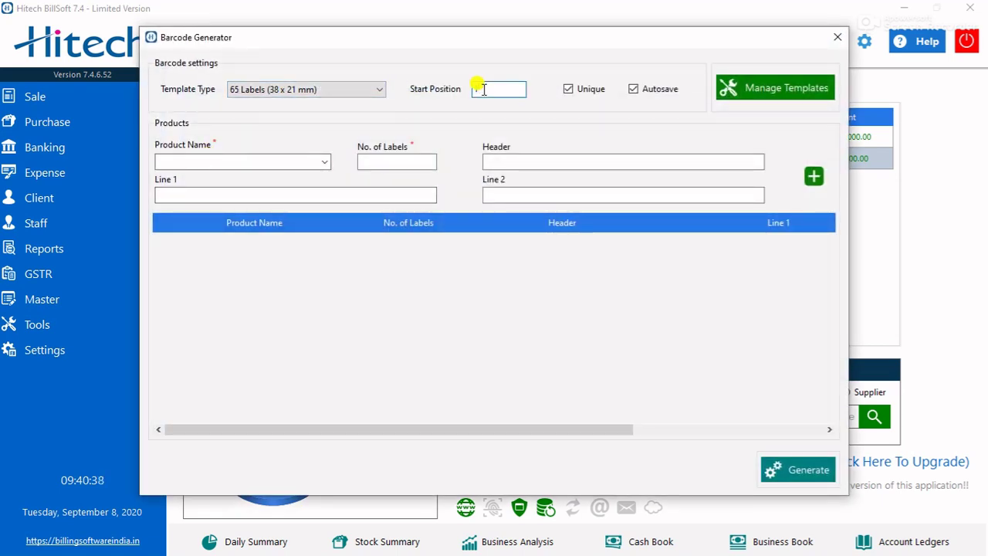
{"action": "left_click", "coordinate": [836, 37]}
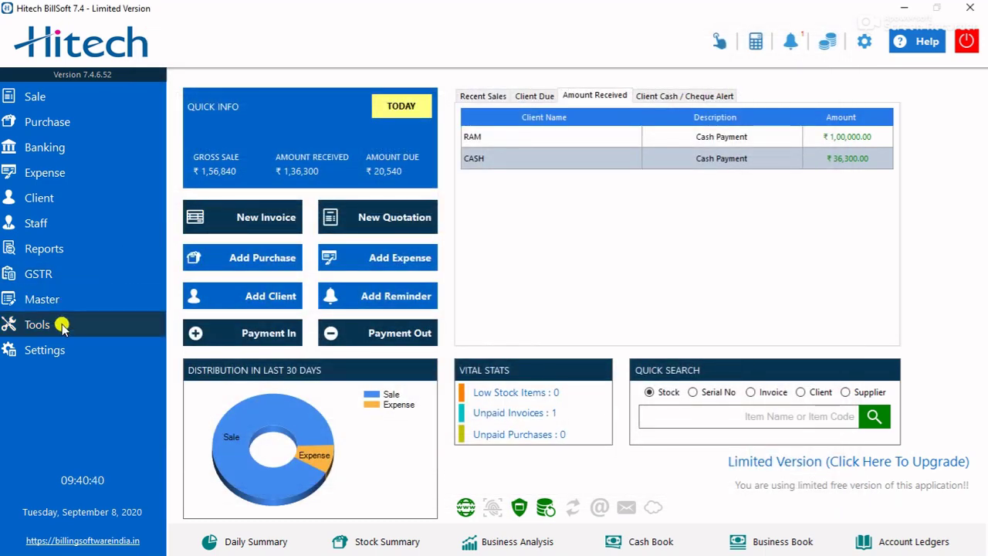
{"action": "left_click", "coordinate": [61, 325]}
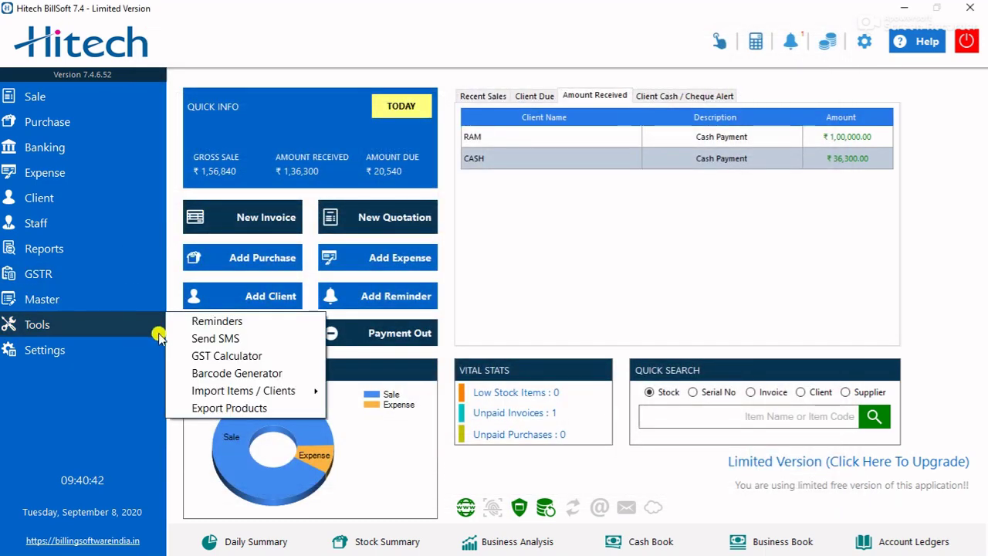
{"action": "left_click", "coordinate": [219, 373]}
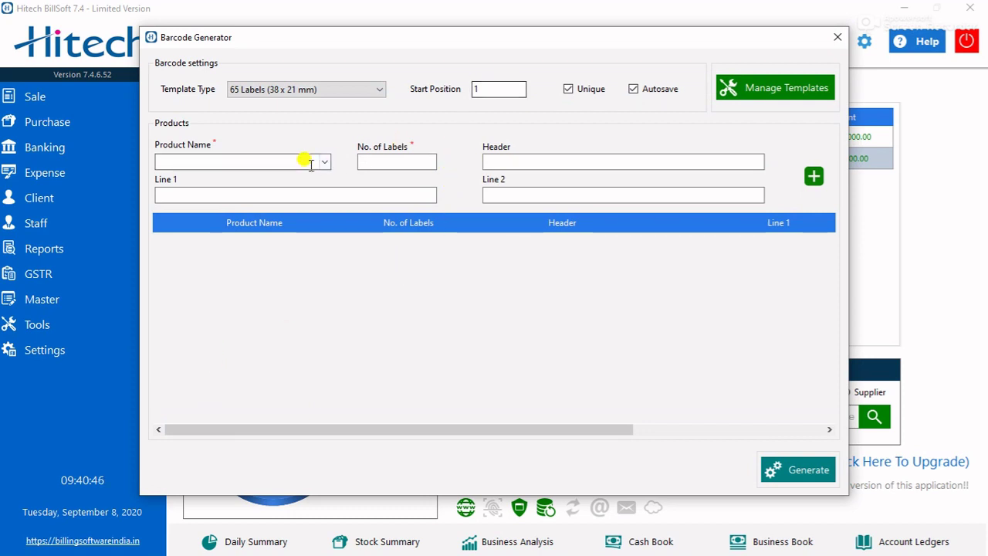
- Select DELL -I5/4585 and attempt generation, dismissing two empty-product-list warnings
{"action": "left_click", "coordinate": [302, 159]}
{"action": "left_click", "coordinate": [324, 162]}
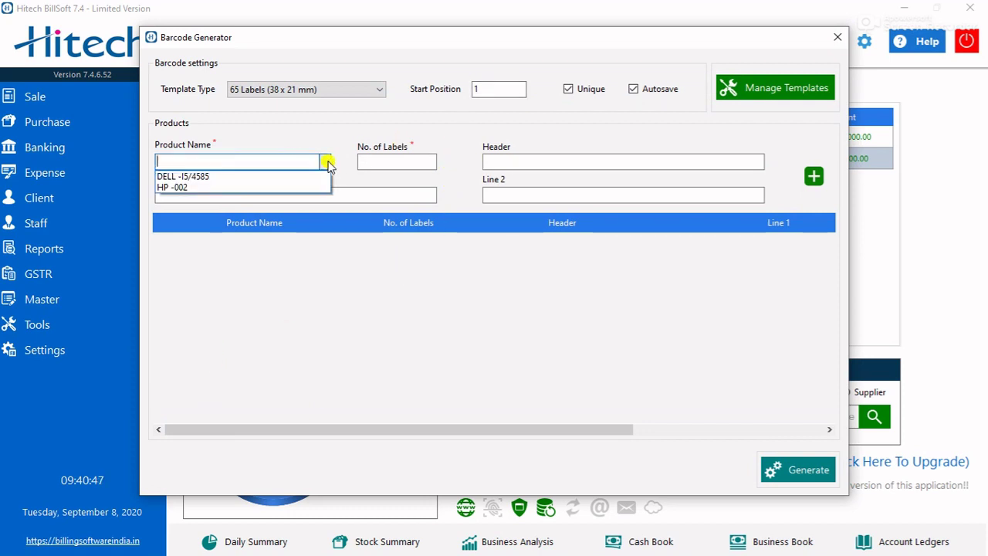
{"action": "left_click", "coordinate": [264, 178]}
{"action": "left_click", "coordinate": [393, 162]}
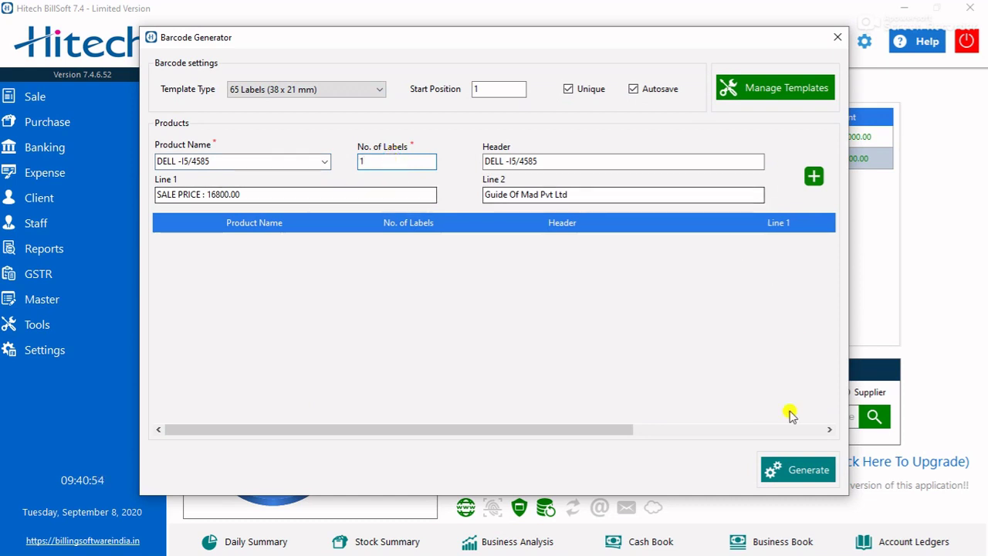
{"action": "left_click", "coordinate": [782, 466]}
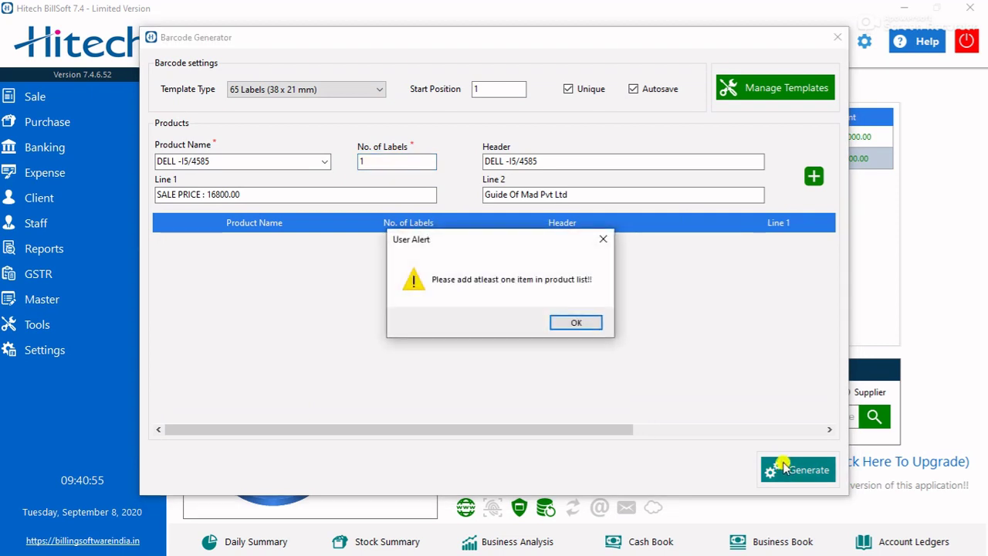
{"action": "left_click", "coordinate": [577, 324]}
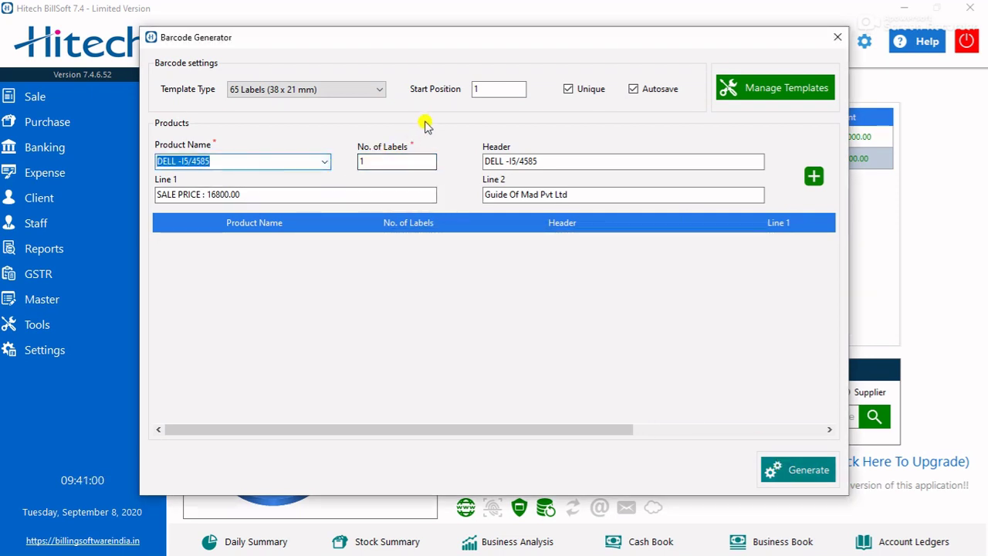
{"action": "left_click", "coordinate": [796, 475]}
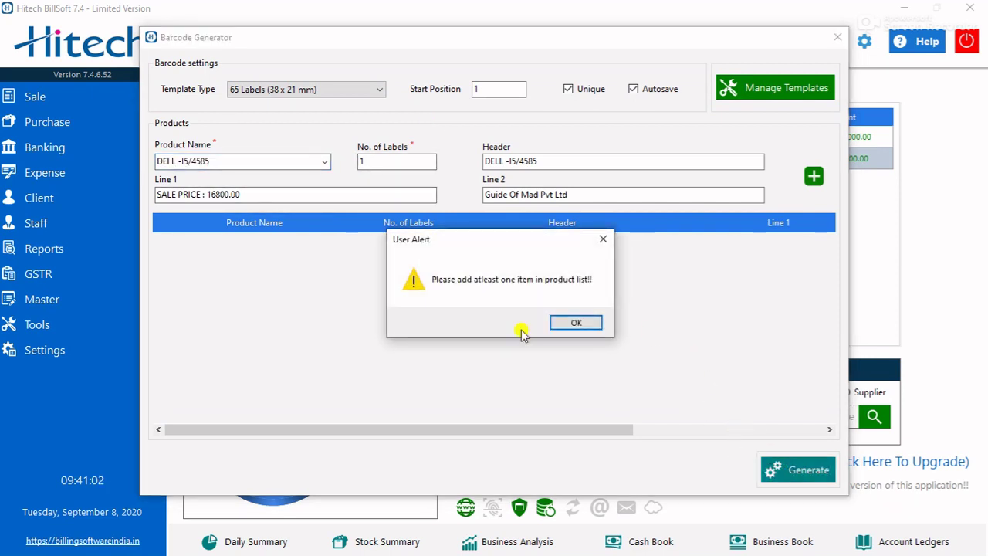
{"action": "left_click", "coordinate": [577, 323]}
- Add DELL -I5/4585 to the barcode label list
{"action": "left_click", "coordinate": [324, 161]}
{"action": "left_click", "coordinate": [260, 187]}
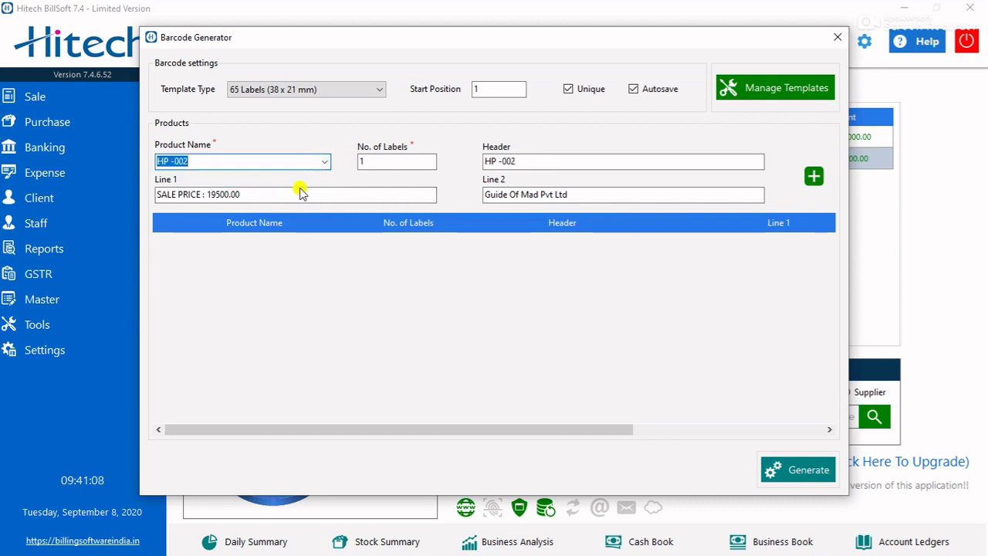
{"action": "left_click", "coordinate": [408, 158]}
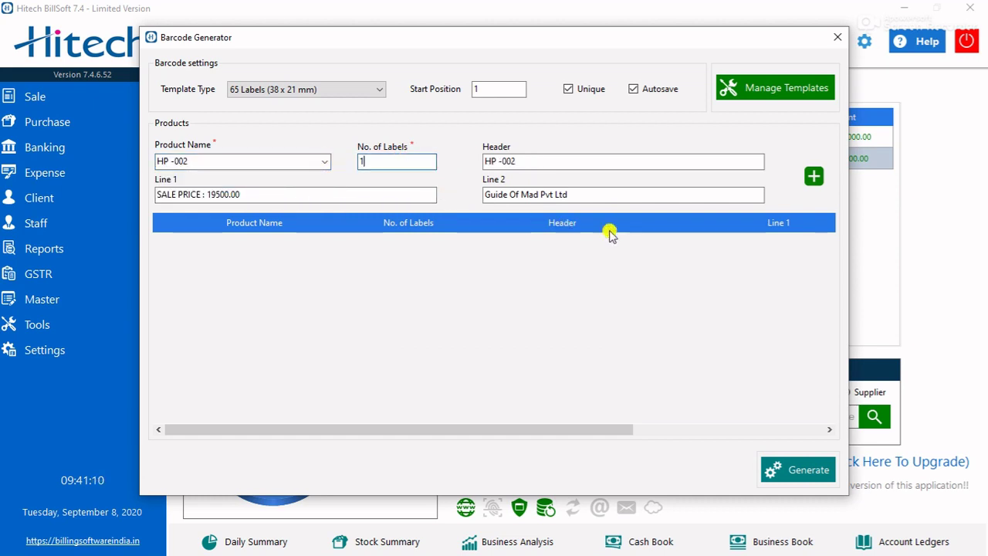
{"action": "left_click", "coordinate": [324, 160]}
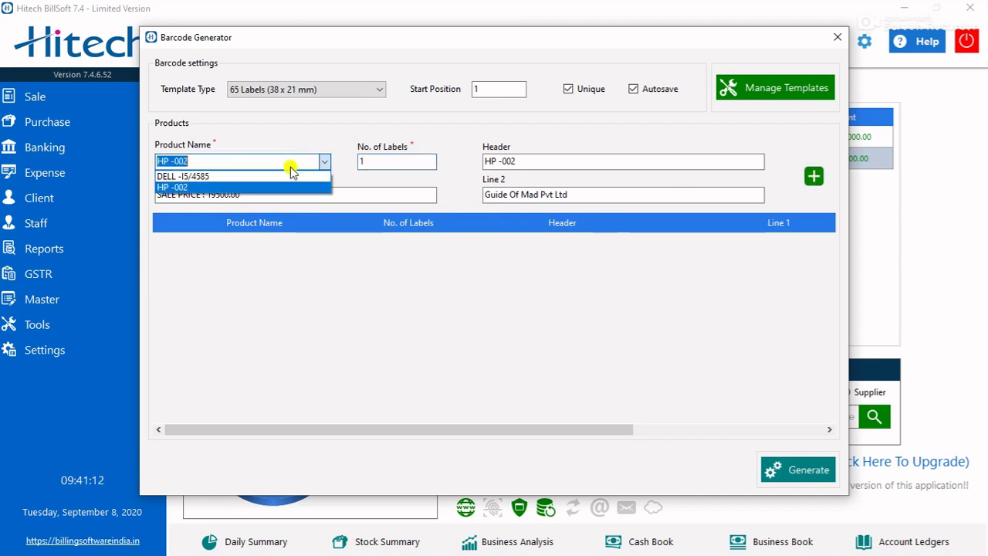
{"action": "left_click", "coordinate": [242, 176]}
{"action": "left_click", "coordinate": [812, 176]}
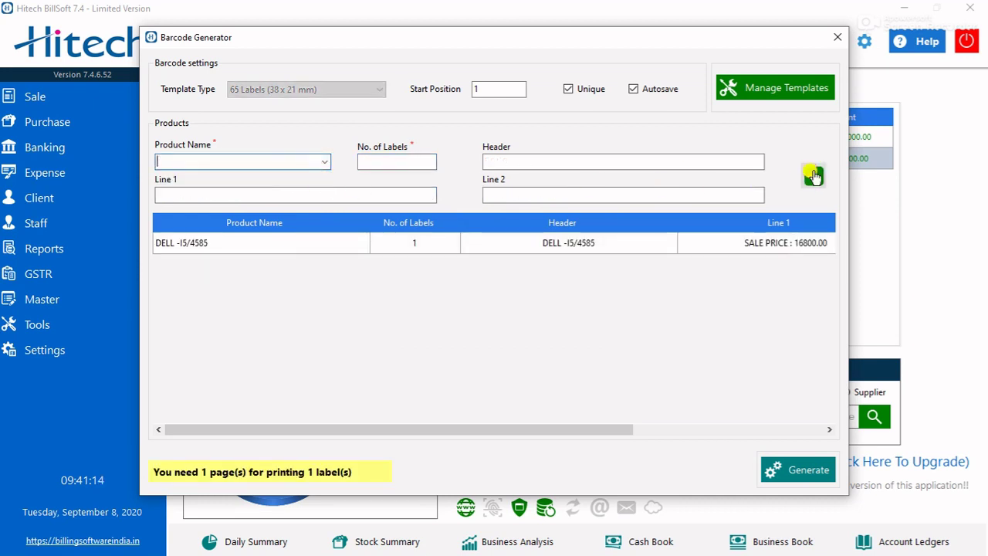
- Add HP -002 with 1 label to the barcode list
{"action": "left_click", "coordinate": [324, 160]}
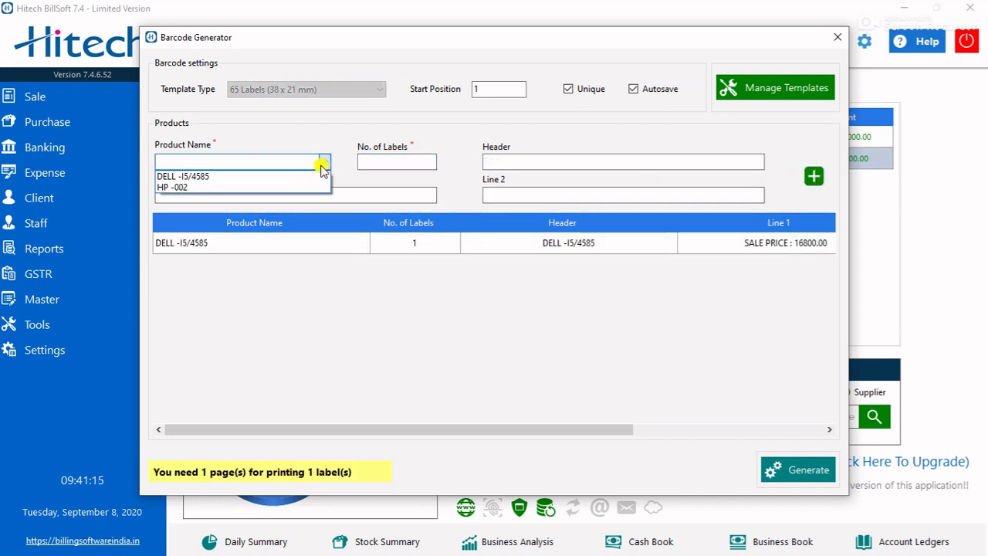
{"action": "left_click", "coordinate": [254, 188]}
{"action": "left_click", "coordinate": [363, 162]}
{"action": "type", "text": "1"}
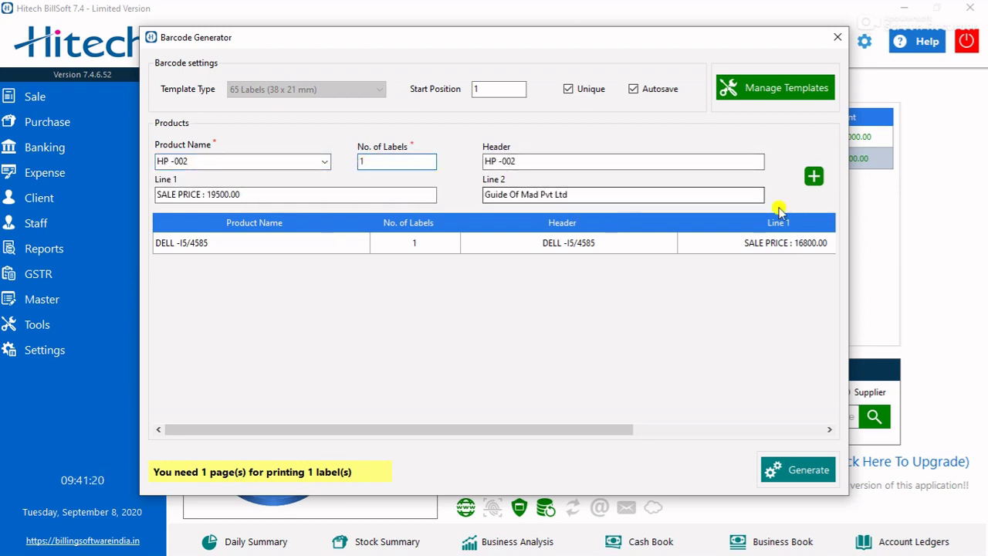
{"action": "left_click", "coordinate": [811, 179]}
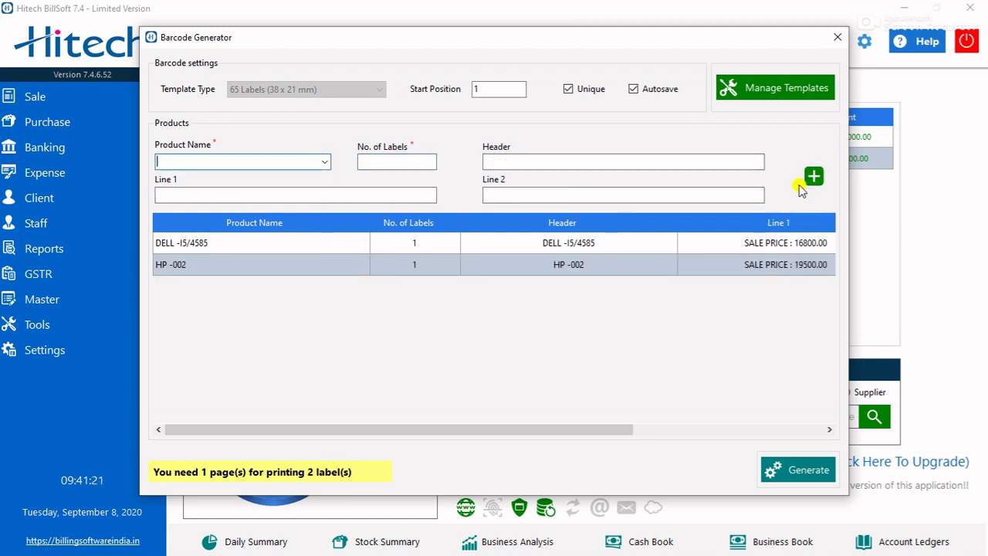
{"action": "left_click", "coordinate": [798, 470]}
- Confirm generation, enlarge the preview of labels priced 16800.00 and 19500.00, then close it
{"action": "left_click", "coordinate": [501, 322]}
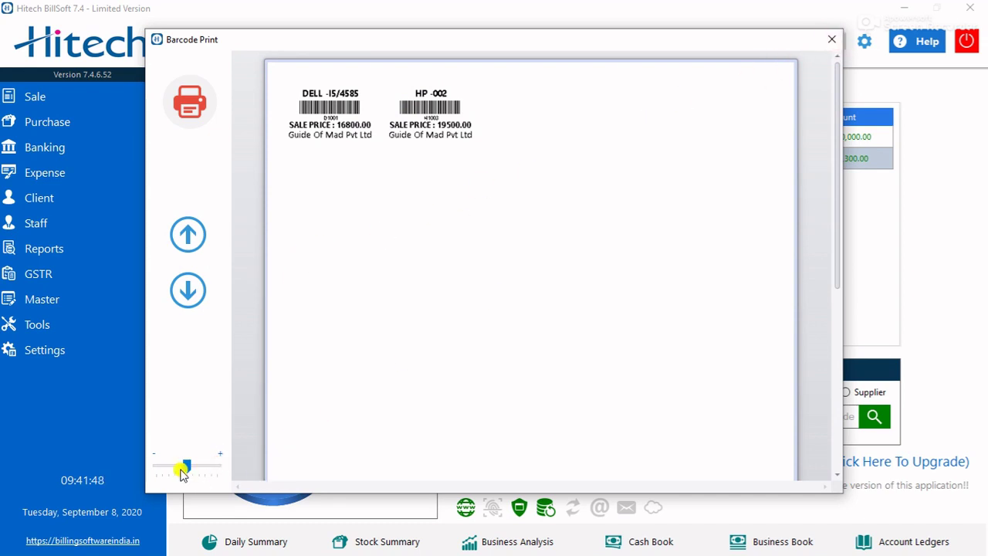
{"action": "mouse_move", "coordinate": [188, 467]}
{"action": "left_mouse_down"}
{"action": "mouse_move", "coordinate": [195, 472]}
{"action": "mouse_move", "coordinate": [146, 467]}
{"action": "mouse_move", "coordinate": [184, 473]}
{"action": "left_mouse_up"}
{"action": "left_click", "coordinate": [833, 42]}
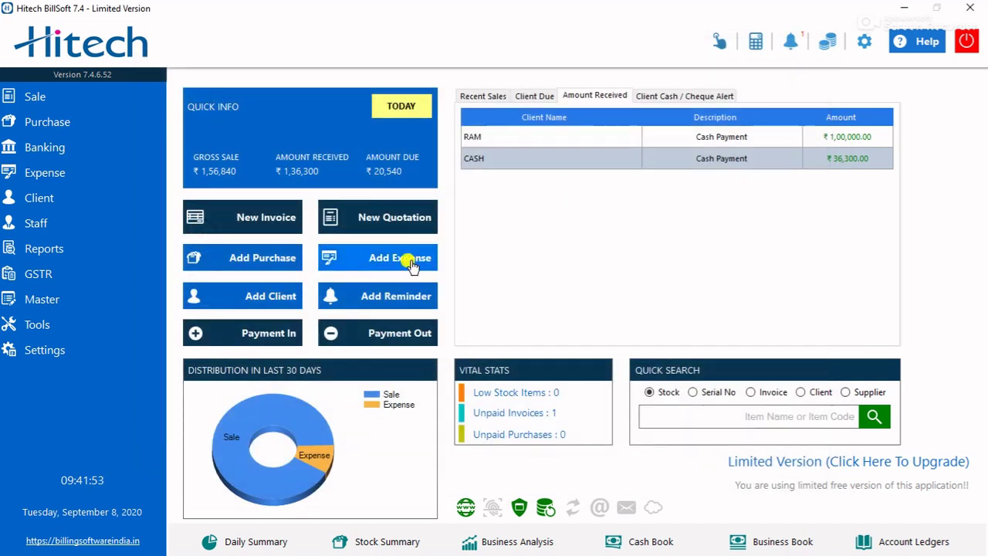
- Set the Billing Engine to General in Billing settings and close settings
{"action": "left_click", "coordinate": [77, 349]}
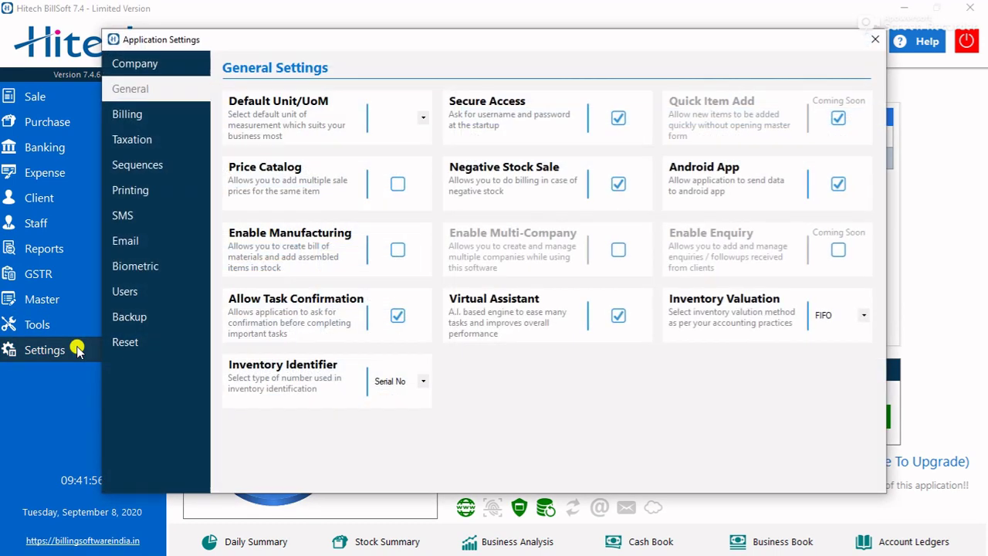
{"action": "left_click", "coordinate": [157, 118]}
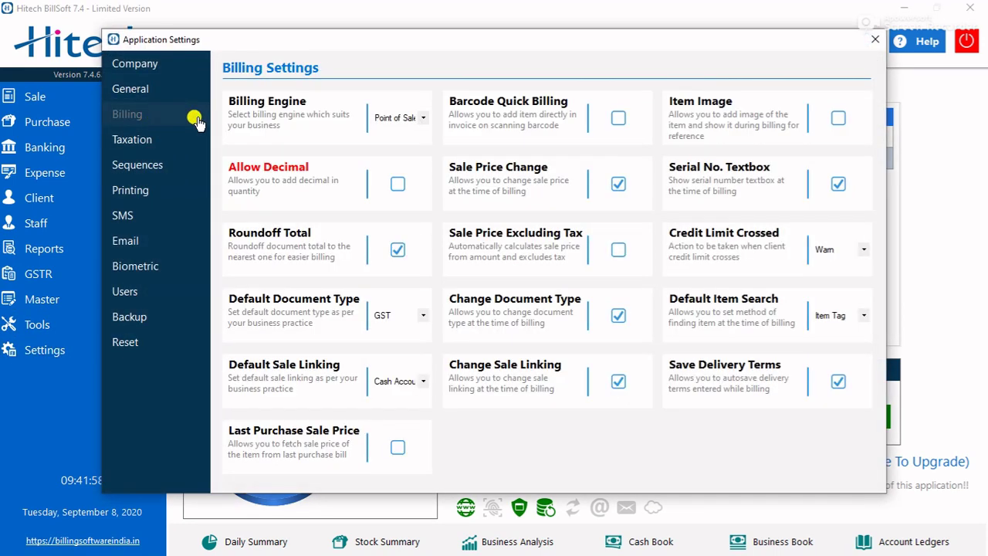
{"action": "left_click", "coordinate": [398, 117]}
{"action": "left_click", "coordinate": [387, 131]}
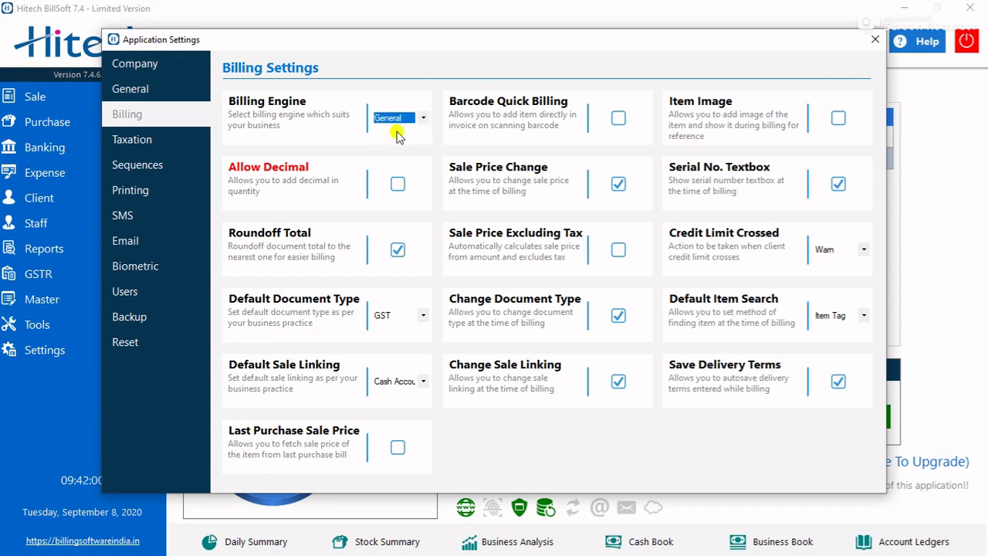
{"action": "left_click", "coordinate": [874, 39]}
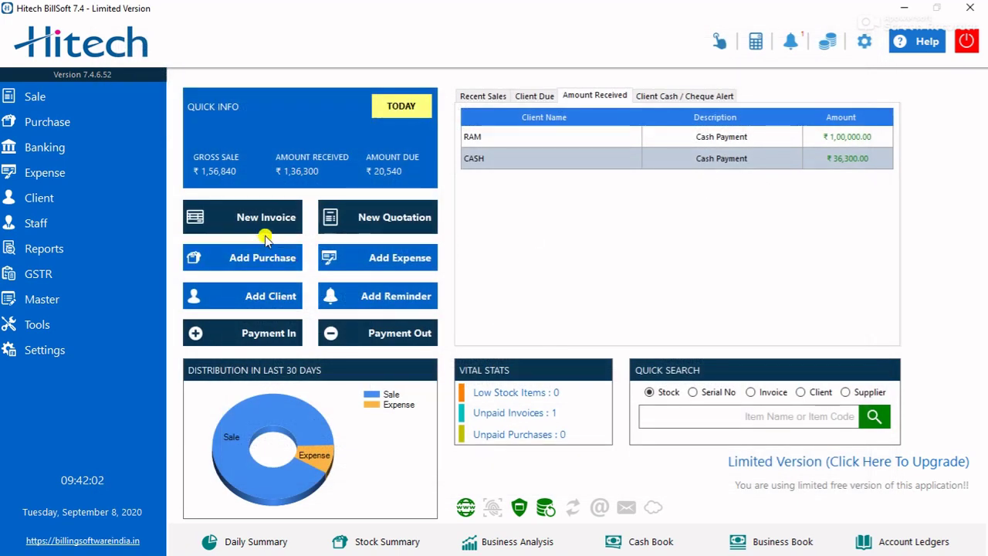
- Open and close a new invoice and a reminder form, then show the client cash and cheque alerts
{"action": "left_click", "coordinate": [264, 217]}
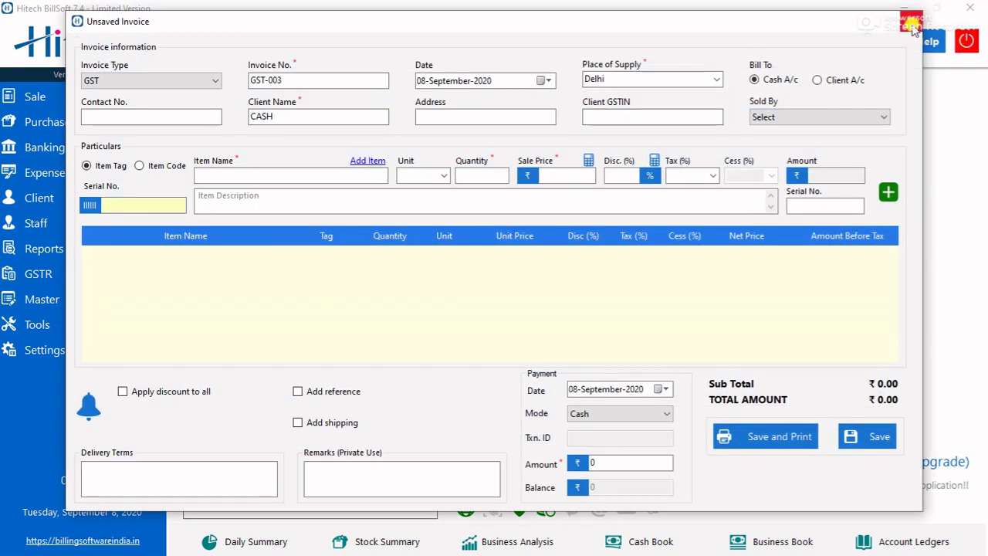
{"action": "left_click", "coordinate": [912, 21]}
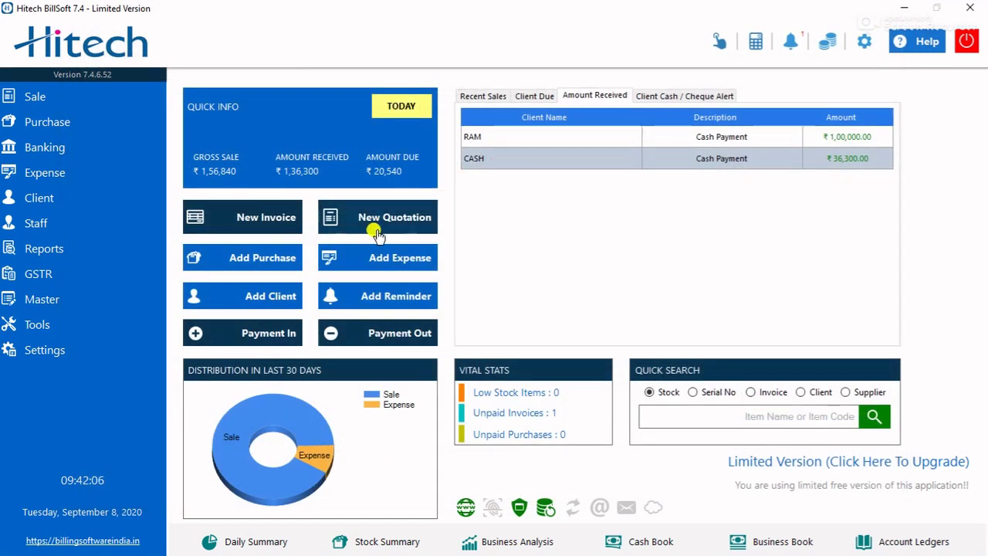
{"action": "left_click", "coordinate": [386, 305]}
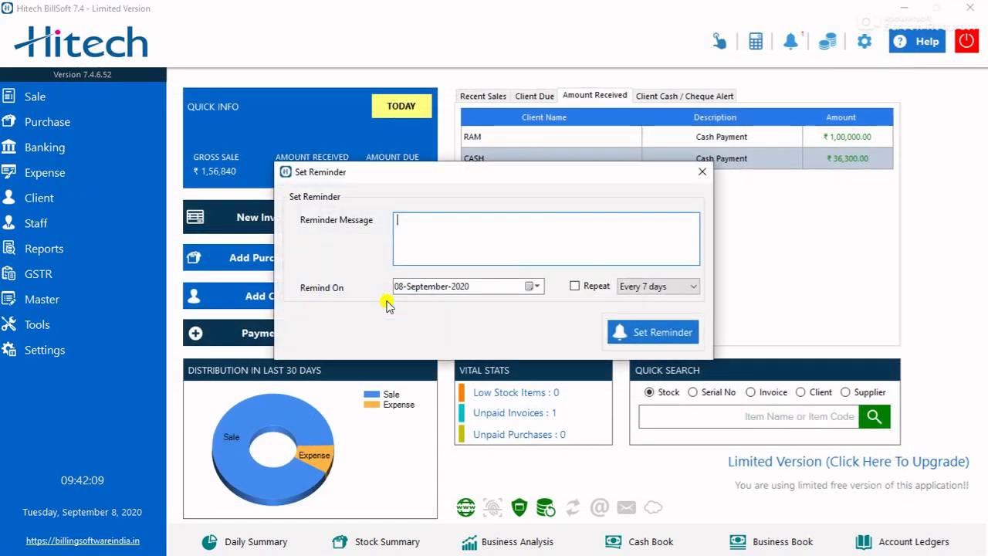
{"action": "left_click", "coordinate": [697, 169]}
{"action": "left_click", "coordinate": [648, 96]}
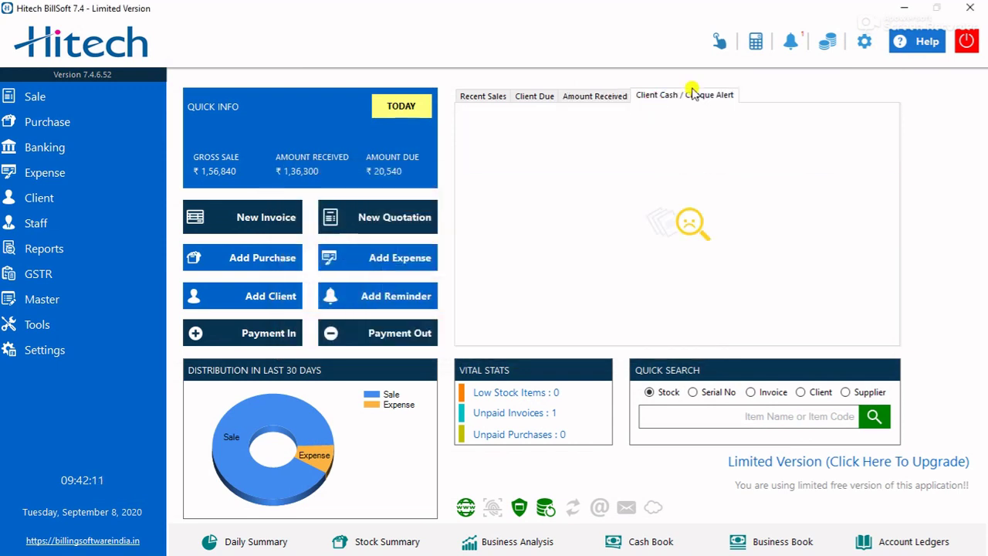
{"action": "left_click", "coordinate": [791, 48]}
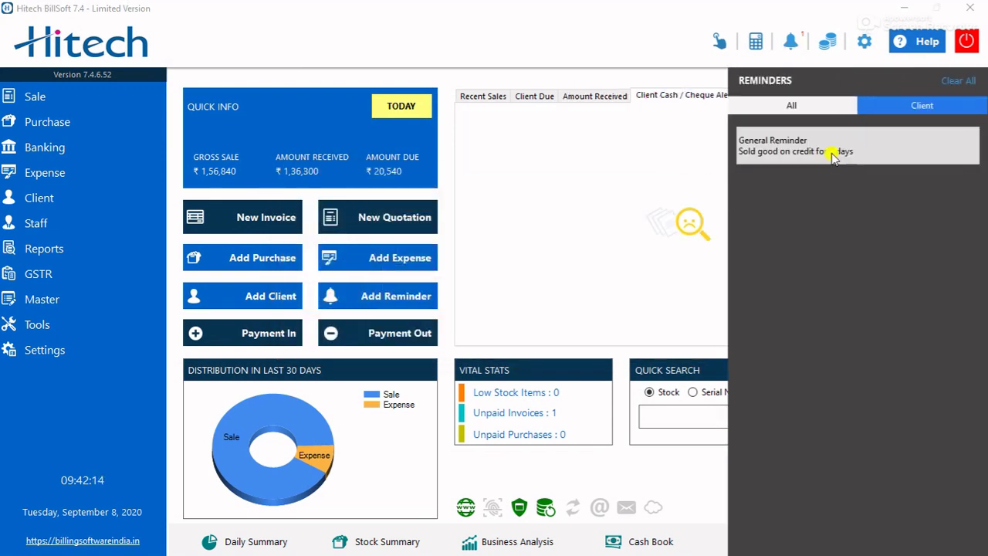
{"action": "left_click", "coordinate": [644, 206]}
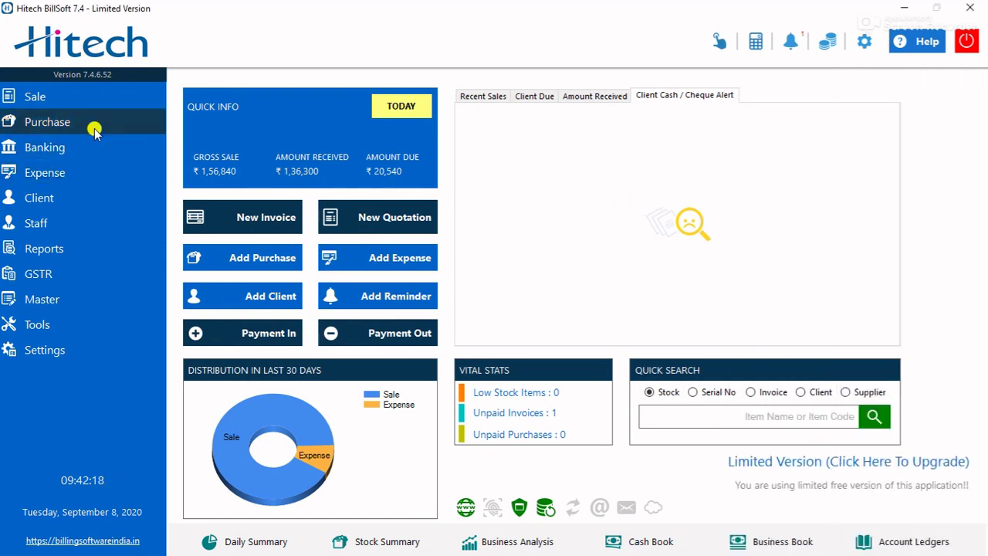
{"action": "left_click", "coordinate": [89, 174]}
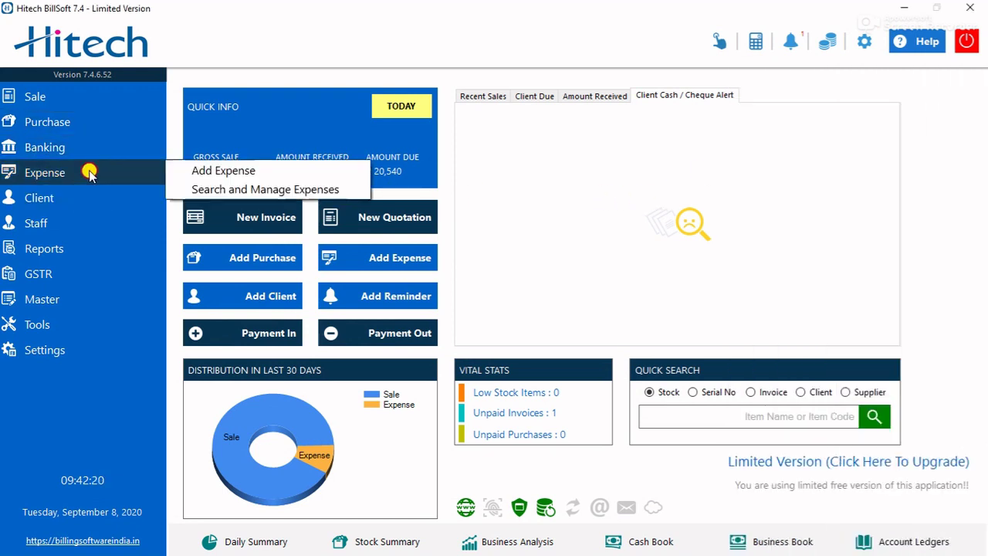
{"action": "left_click", "coordinate": [88, 145]}
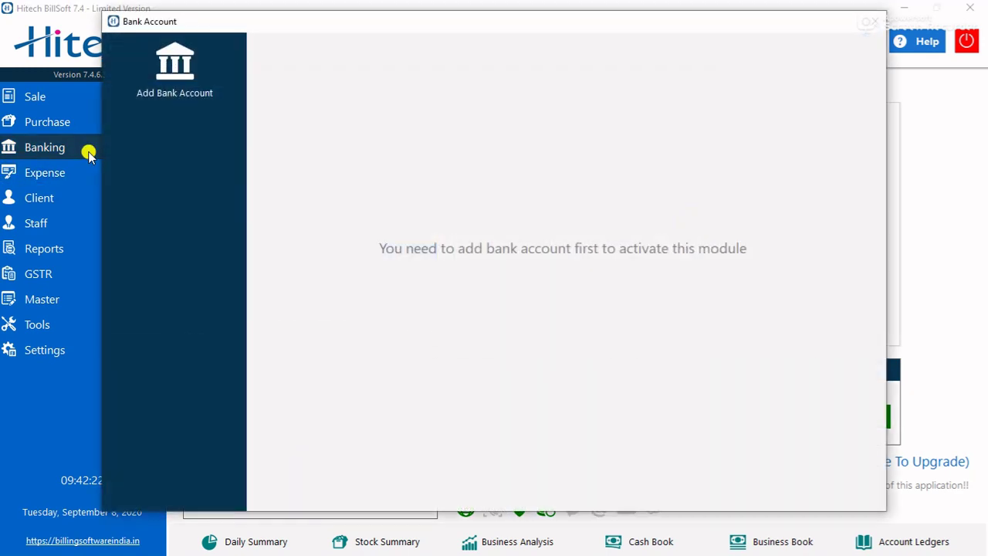
{"action": "left_click", "coordinate": [882, 22]}
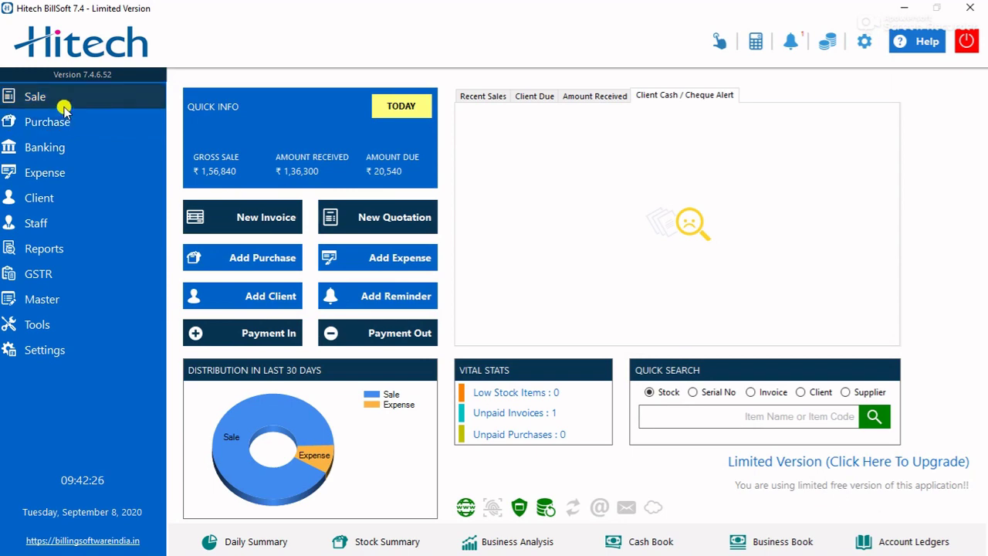
{"action": "mouse_move", "coordinate": [58, 223]}
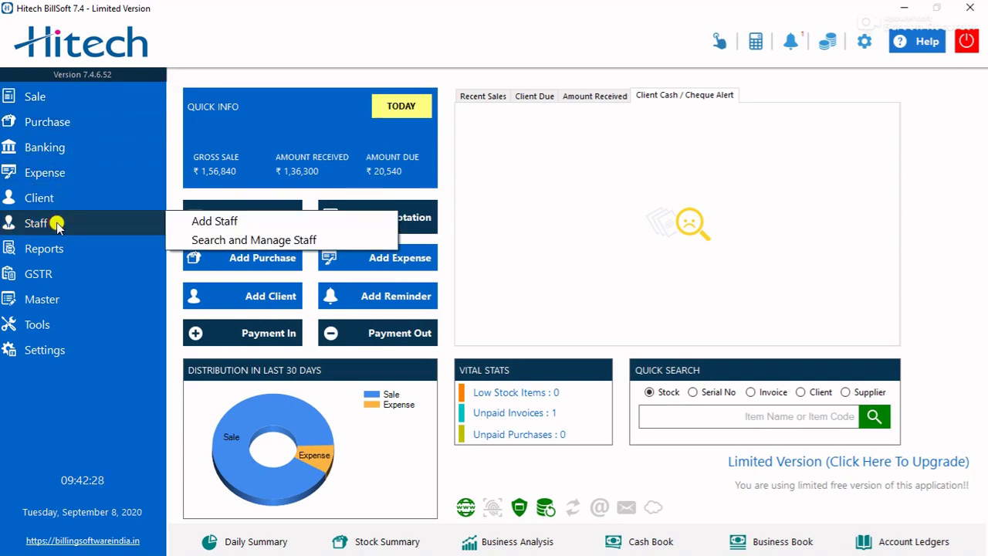
{"action": "left_click", "coordinate": [199, 222]}
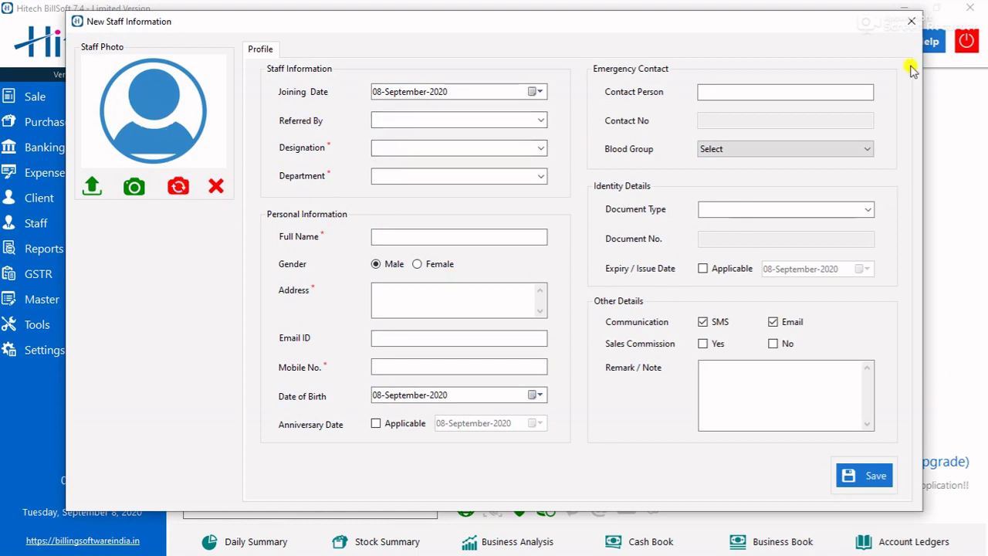
{"action": "left_click", "coordinate": [911, 21]}
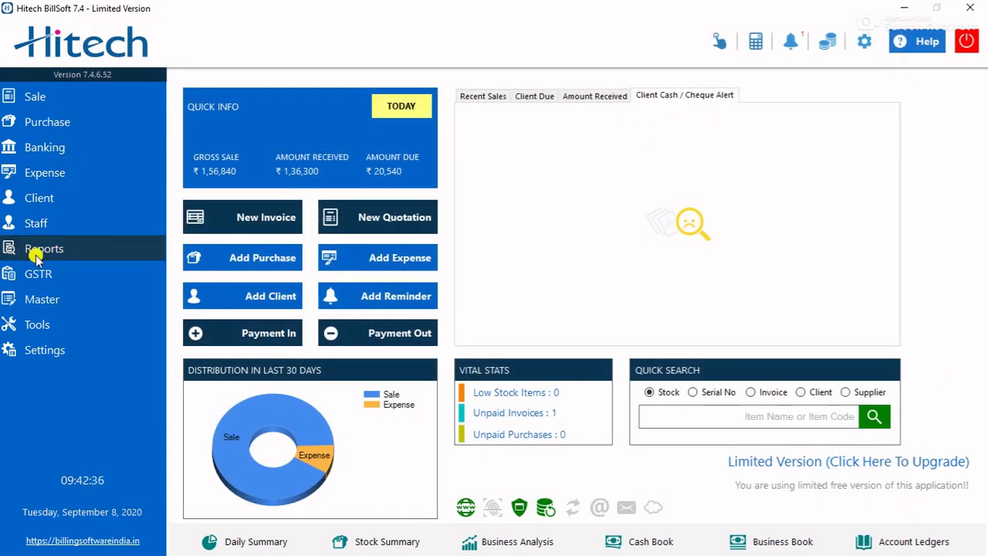
{"action": "left_click", "coordinate": [62, 247]}
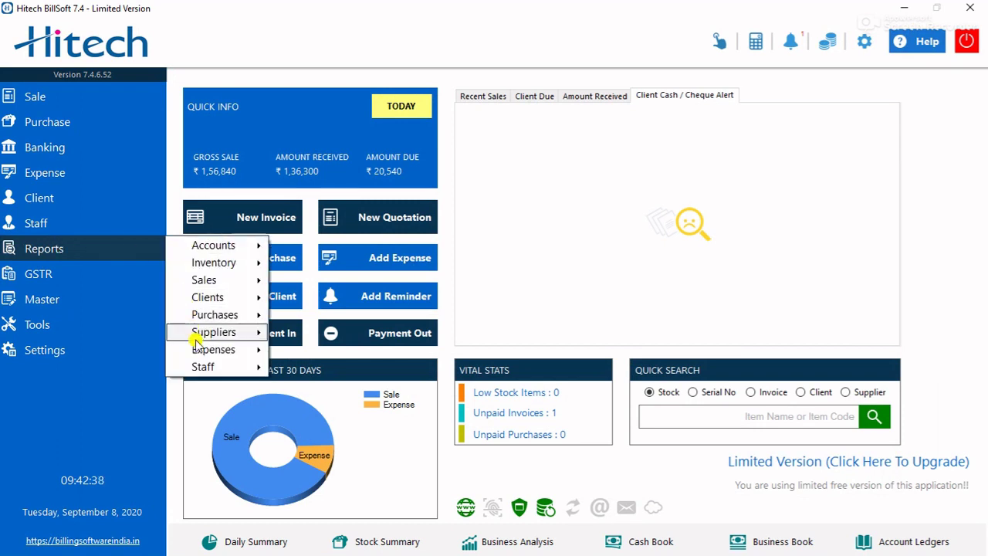
{"action": "left_click", "coordinate": [94, 307]}
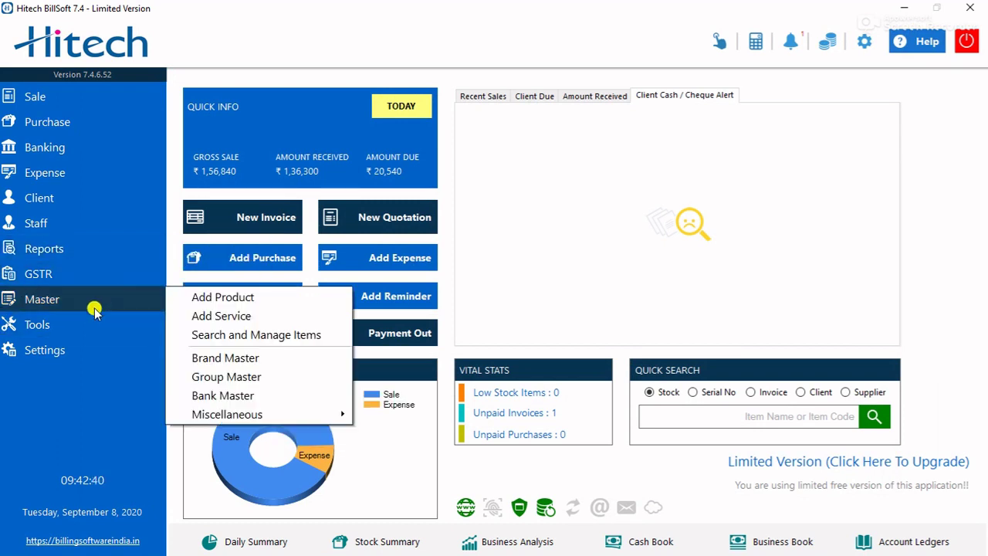
{"action": "left_click", "coordinate": [92, 324]}
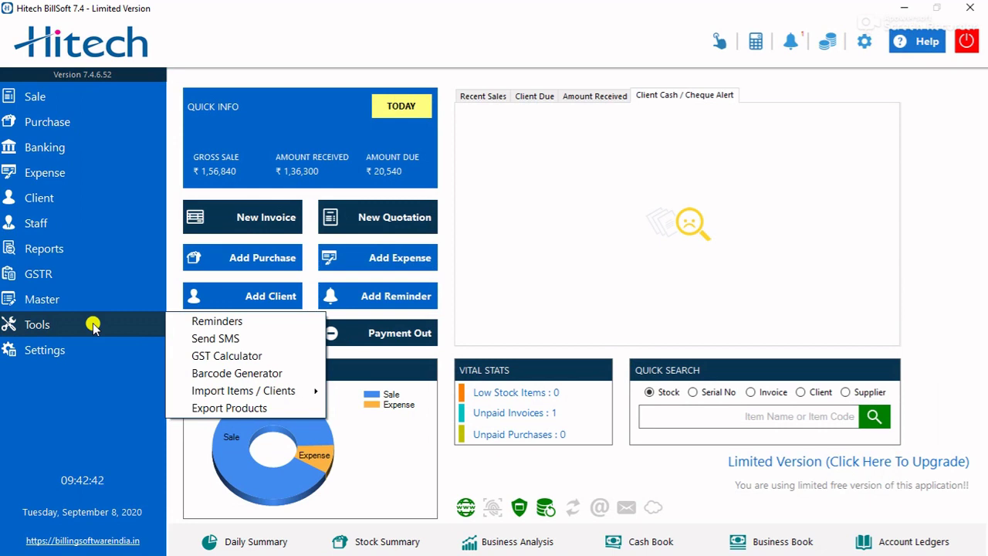
{"action": "left_click", "coordinate": [143, 326]}
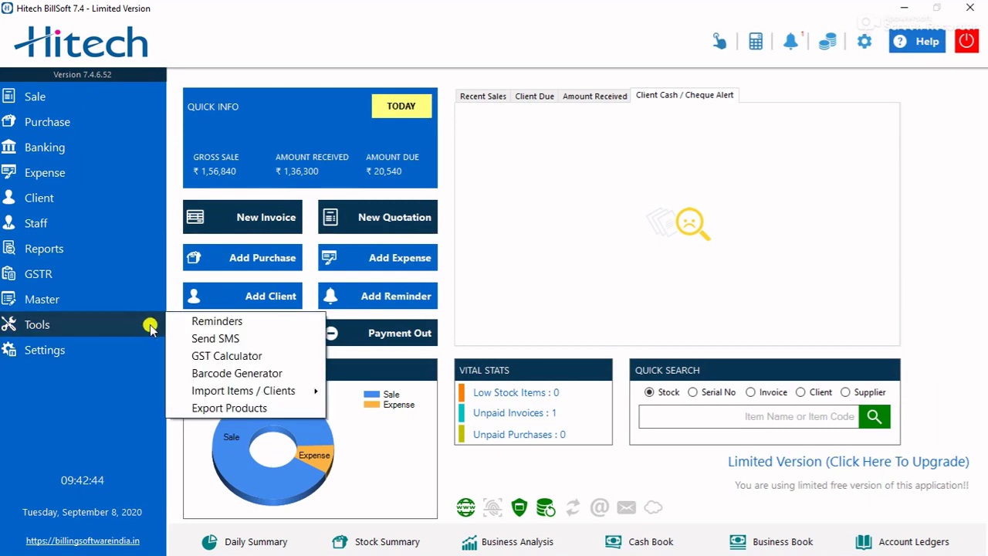